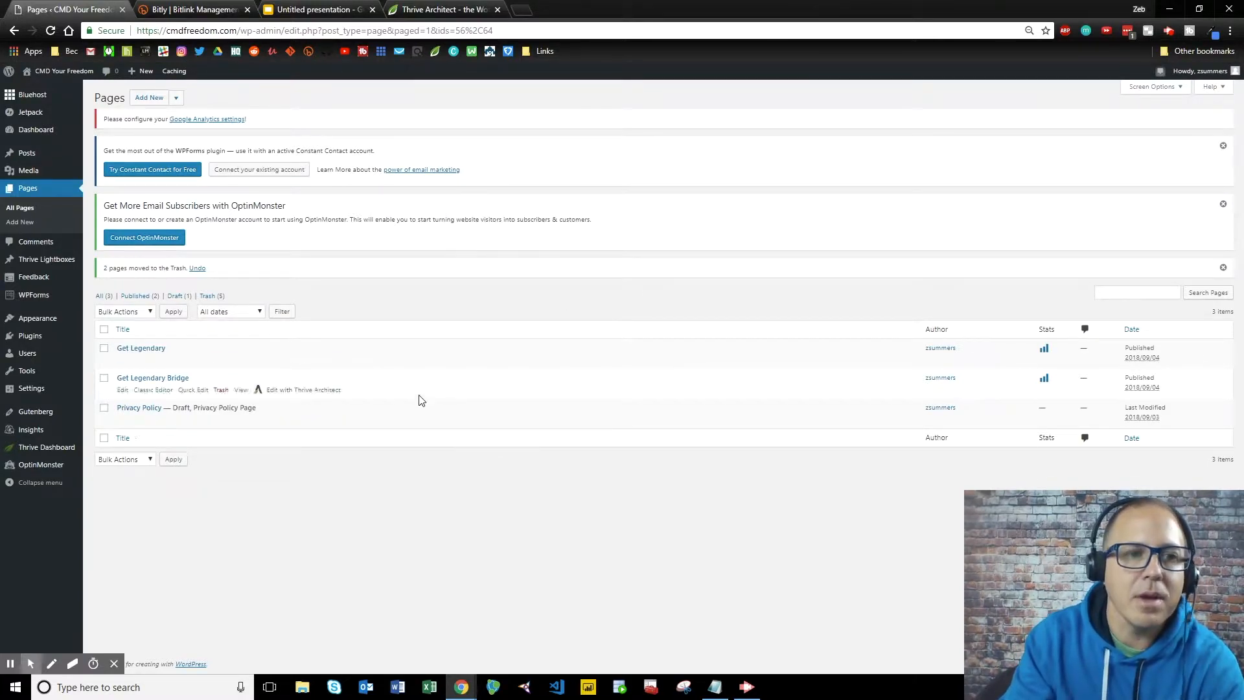
Switch to the Thrive Architect product page and scroll down into its feature sections.
{"action": "mouse_move", "coordinate": [35, 459]}
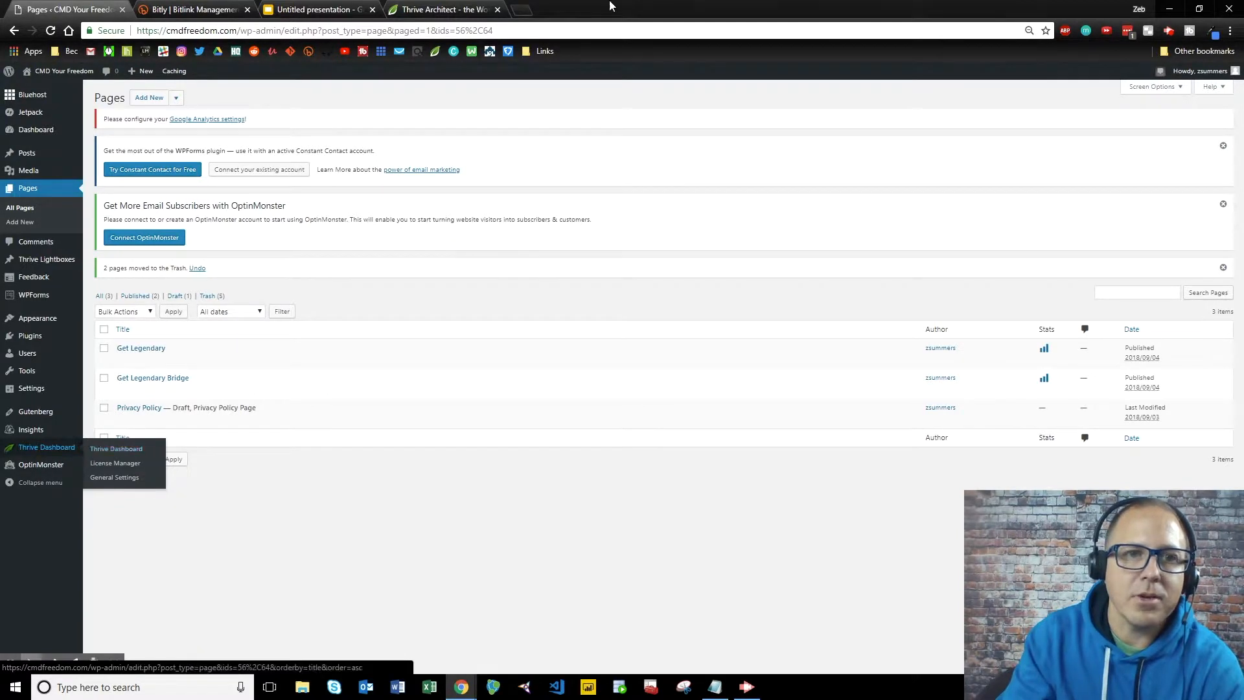
{"action": "left_click", "coordinate": [446, 9]}
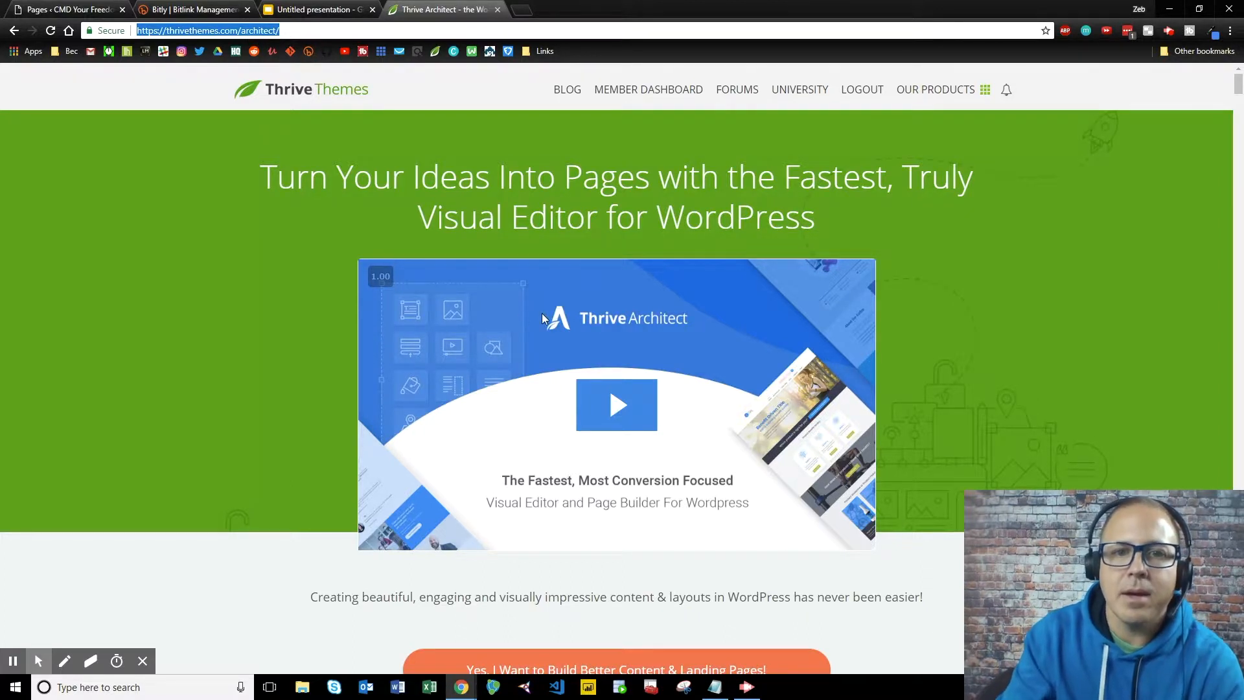
{"action": "scroll", "coordinate": [544, 319], "scroll_direction": "down", "scroll_amount": 2}
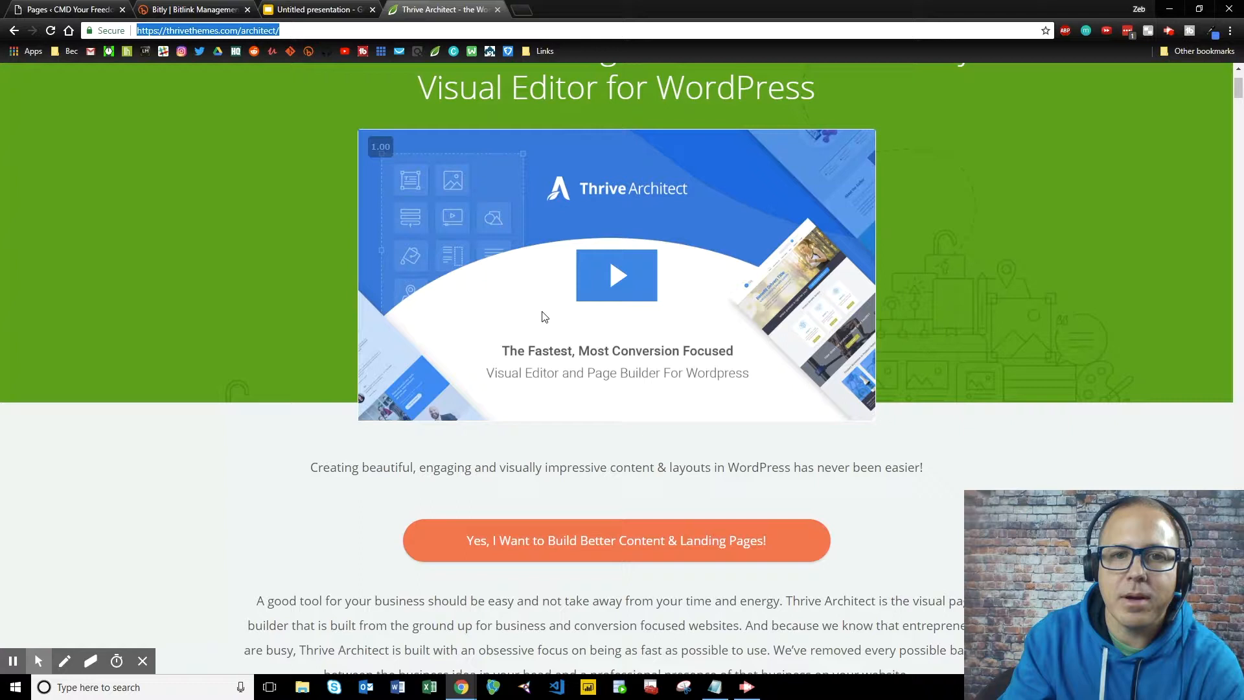
{"action": "scroll", "coordinate": [544, 316], "scroll_direction": "down", "scroll_amount": 5}
{"action": "scroll", "coordinate": [543, 316], "scroll_direction": "down", "scroll_amount": 3}
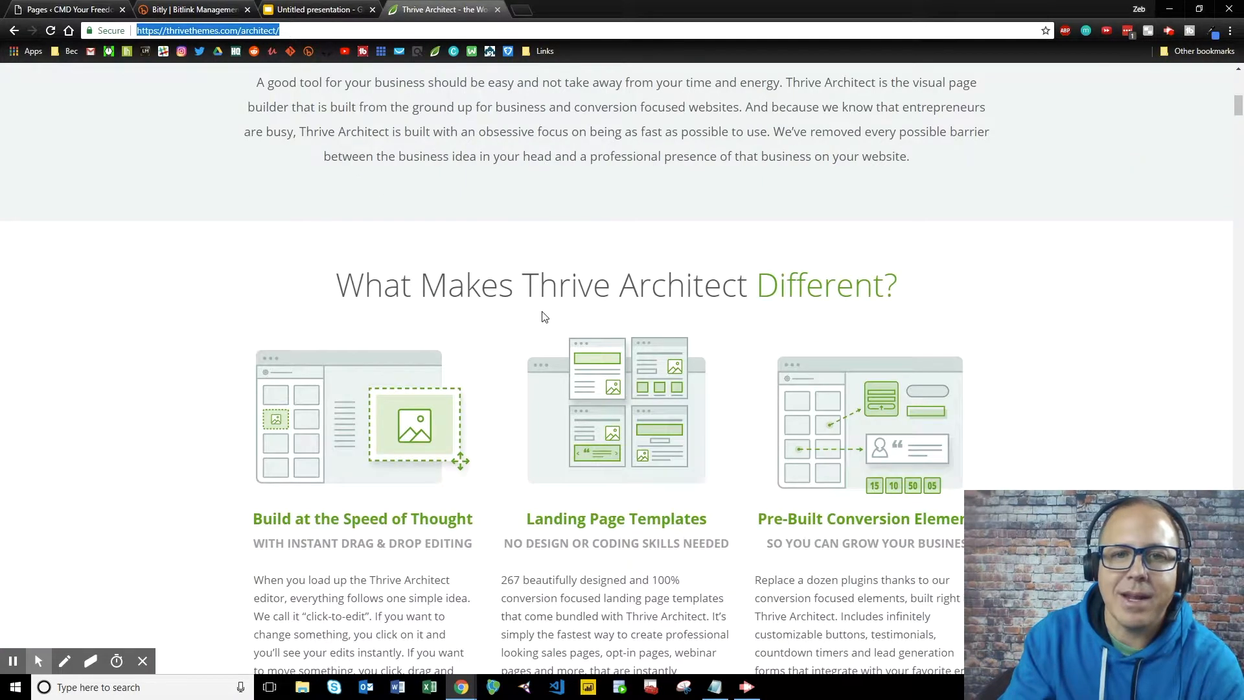
{"action": "scroll", "coordinate": [544, 316], "scroll_direction": "down", "scroll_amount": 2}
{"action": "scroll", "coordinate": [544, 316], "scroll_direction": "down", "scroll_amount": 1}
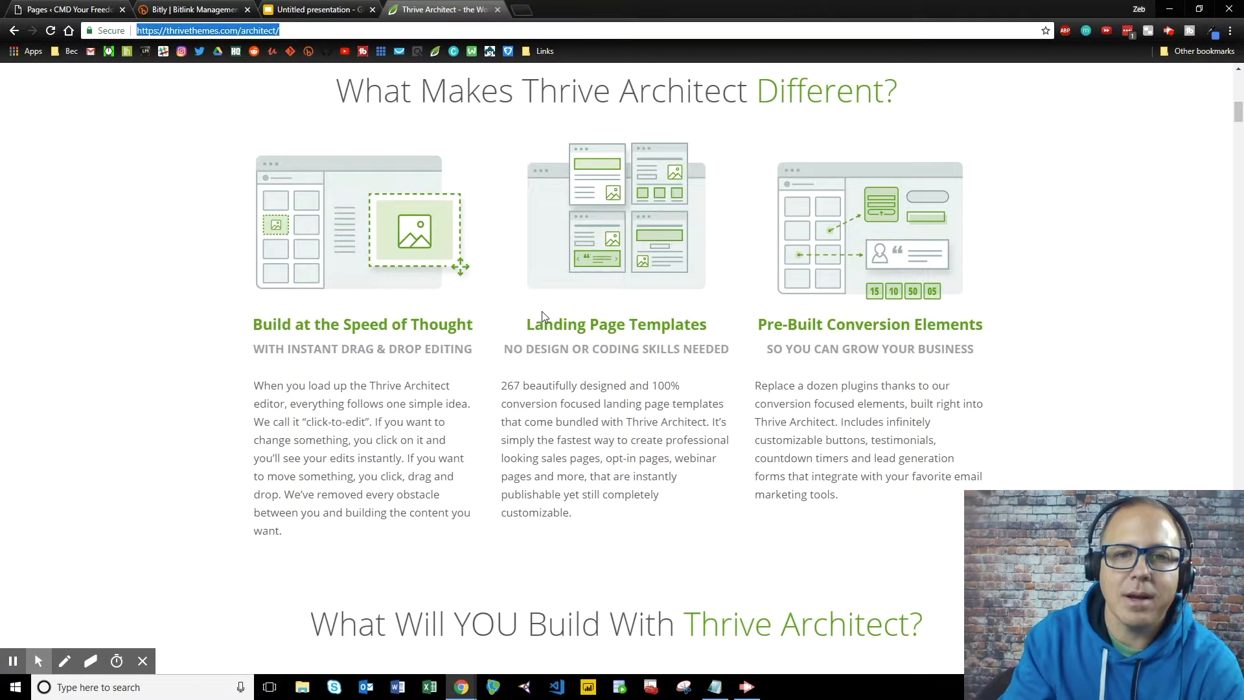
{"action": "scroll", "coordinate": [542, 312], "scroll_direction": "down", "scroll_amount": 6}
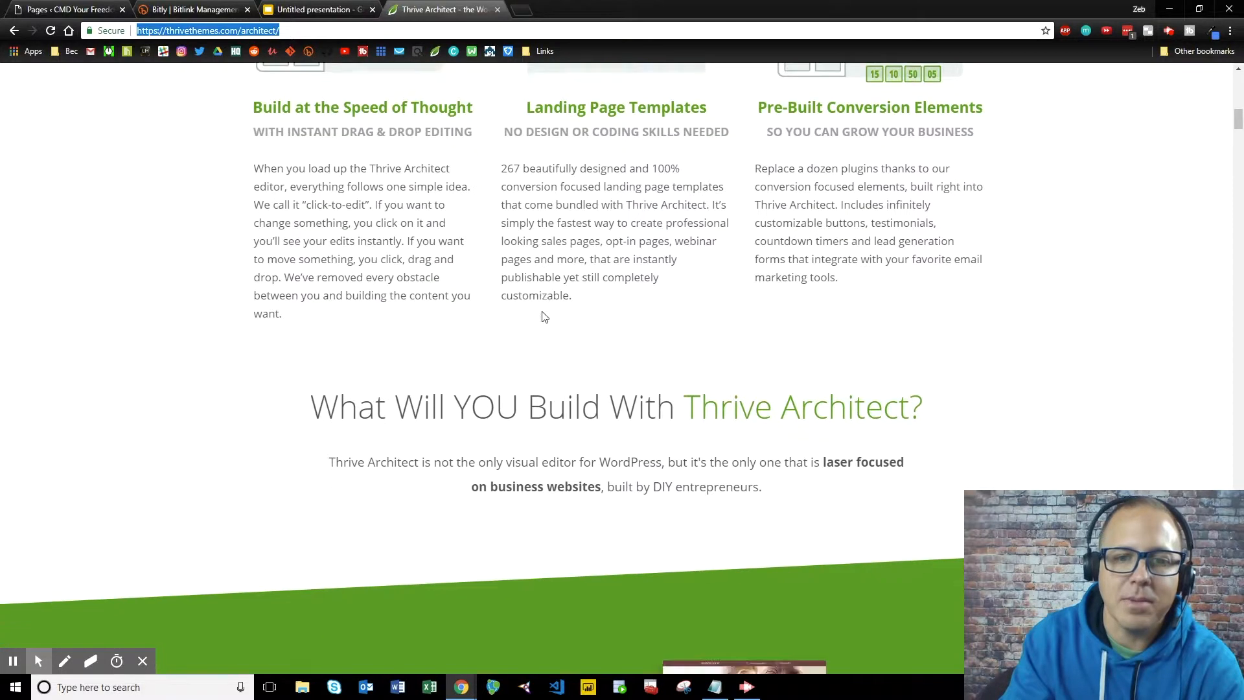
Finish scrolling the product features, scroll back up, and return to the WordPress Pages tab.
{"action": "scroll", "coordinate": [543, 316], "scroll_direction": "down", "scroll_amount": 9}
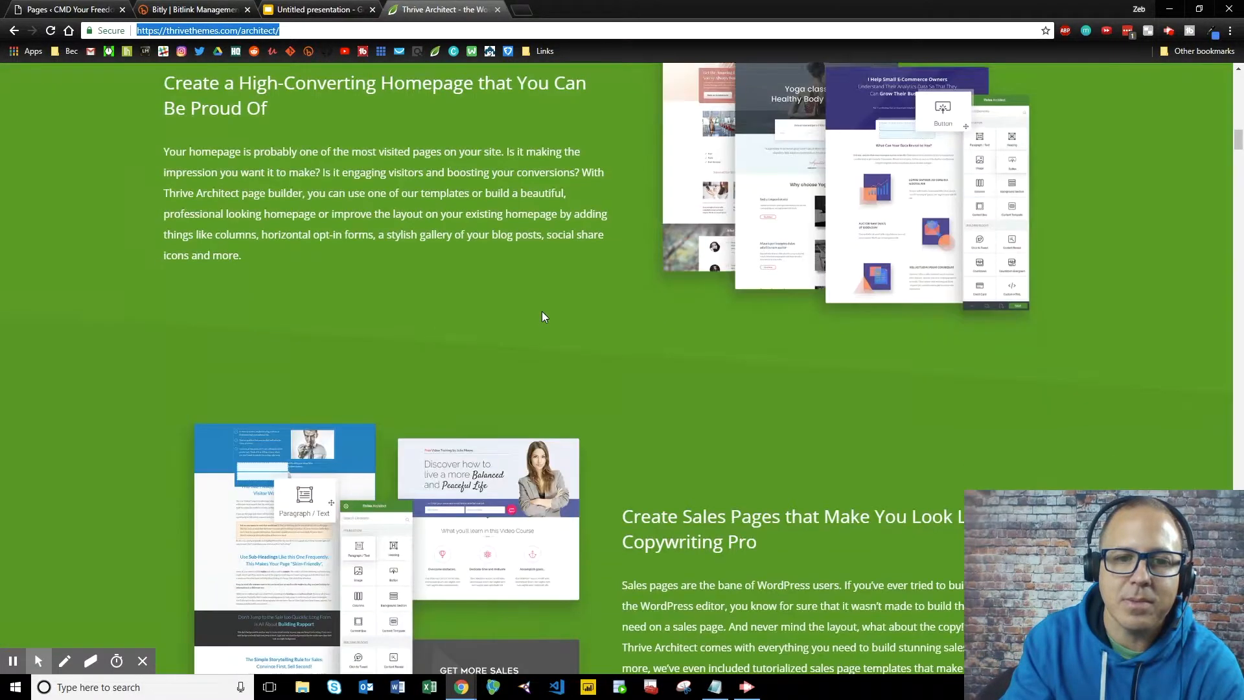
{"action": "scroll", "coordinate": [543, 316], "scroll_direction": "down", "scroll_amount": 1}
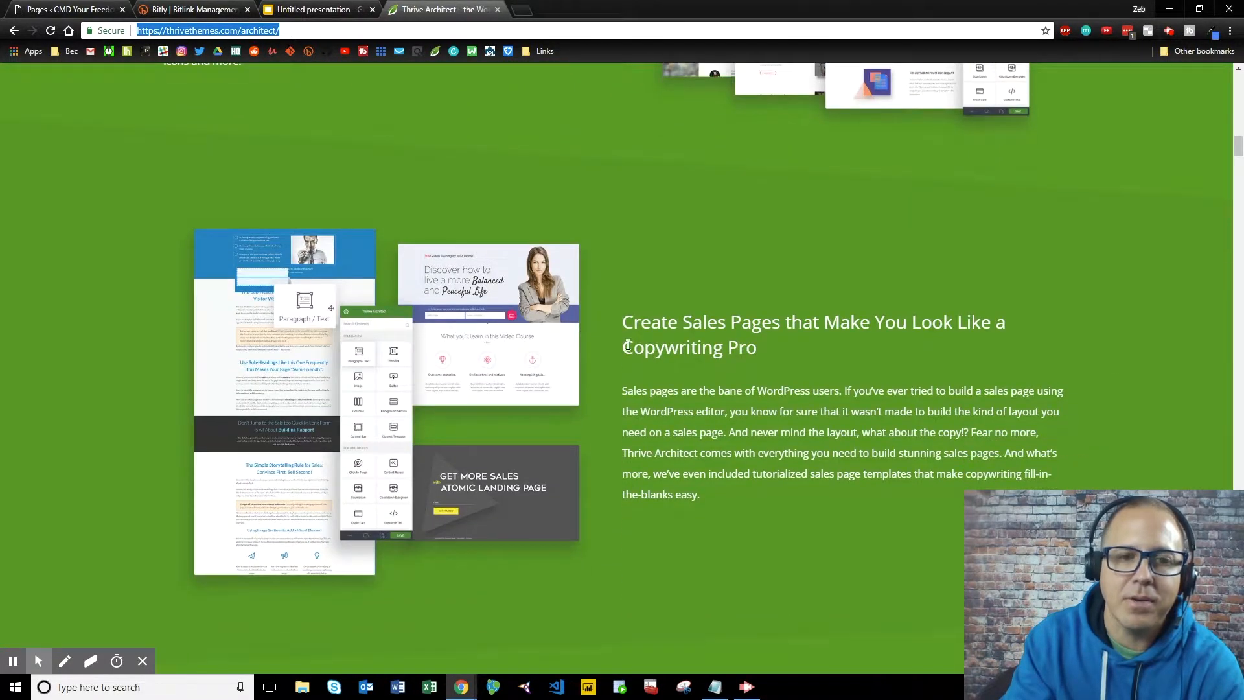
{"action": "scroll", "coordinate": [628, 344], "scroll_direction": "down", "scroll_amount": 18}
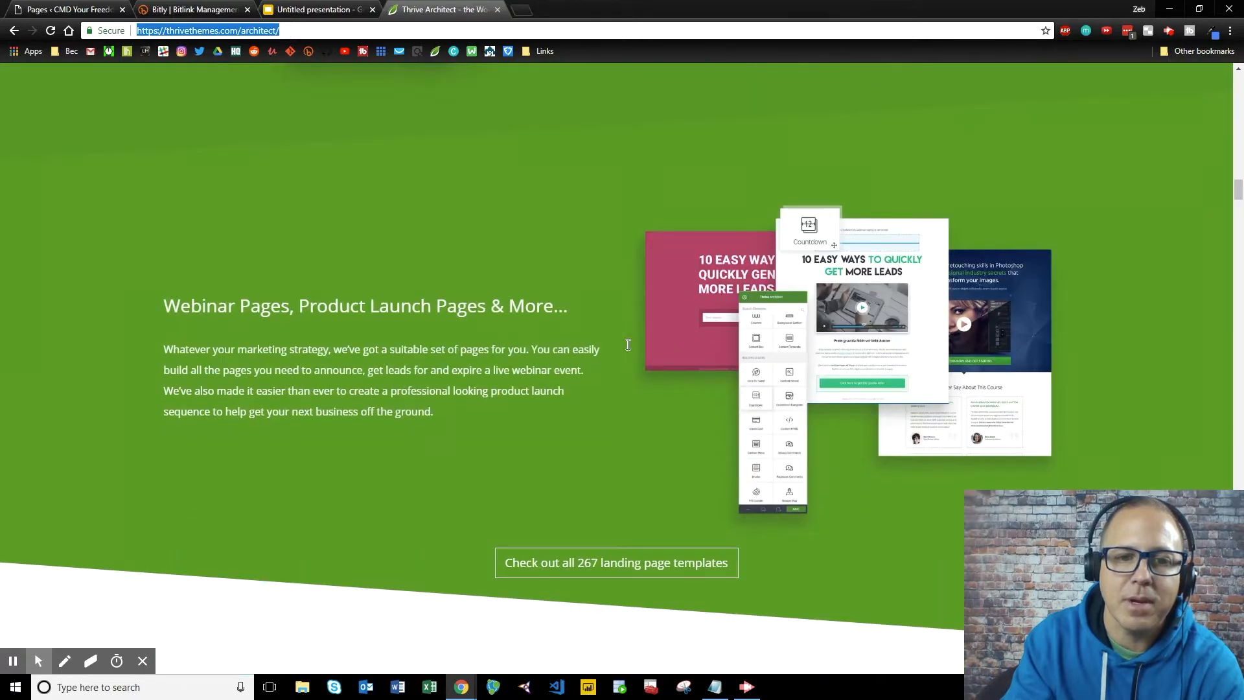
{"action": "scroll", "coordinate": [627, 345], "scroll_direction": "down", "scroll_amount": 18}
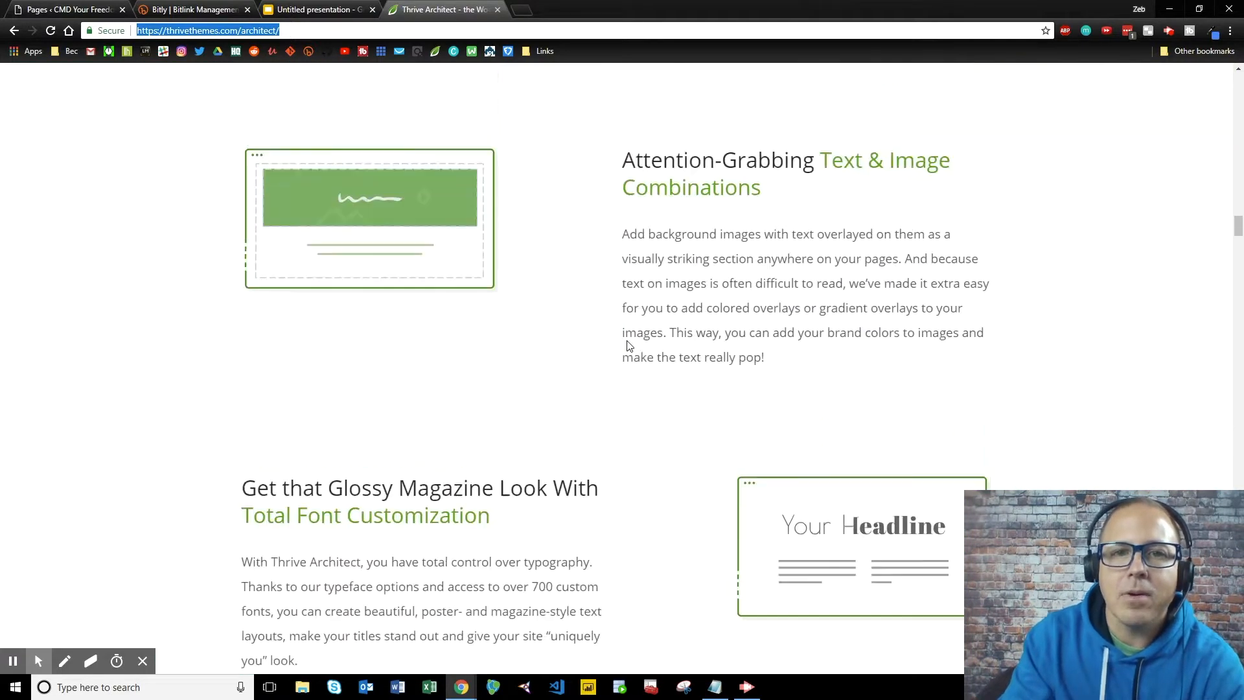
{"action": "scroll", "coordinate": [627, 344], "scroll_direction": "up", "scroll_amount": 20}
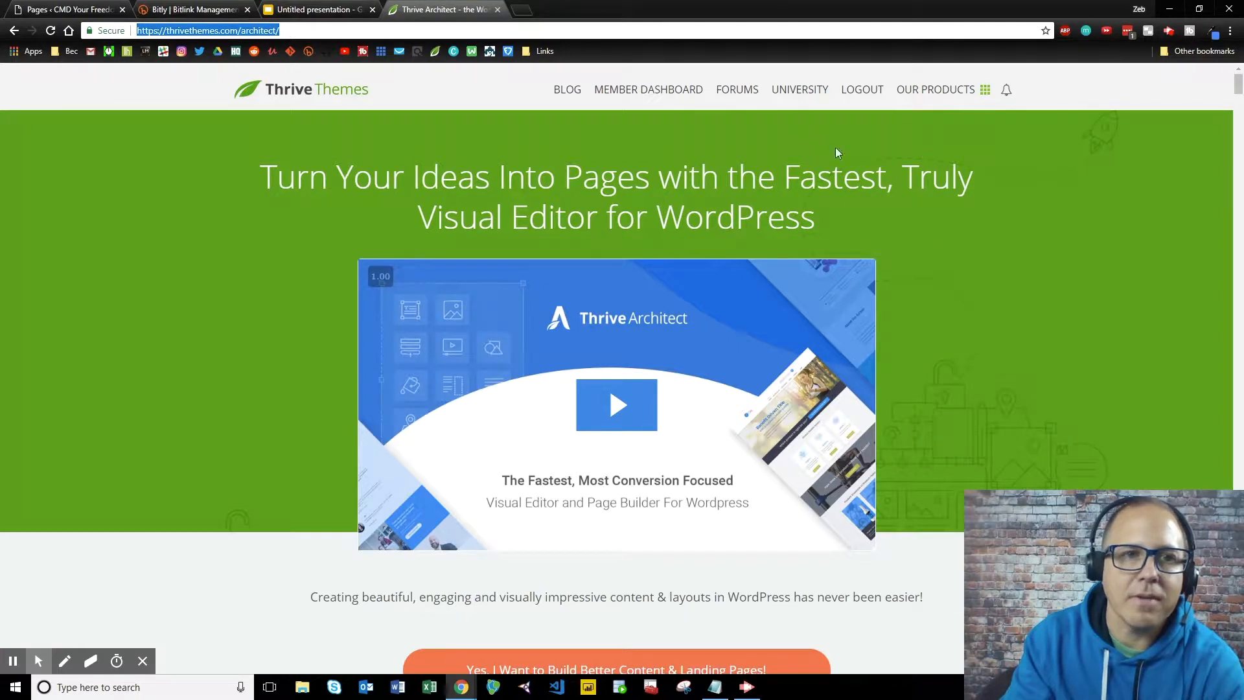
{"action": "left_click", "coordinate": [72, 9]}
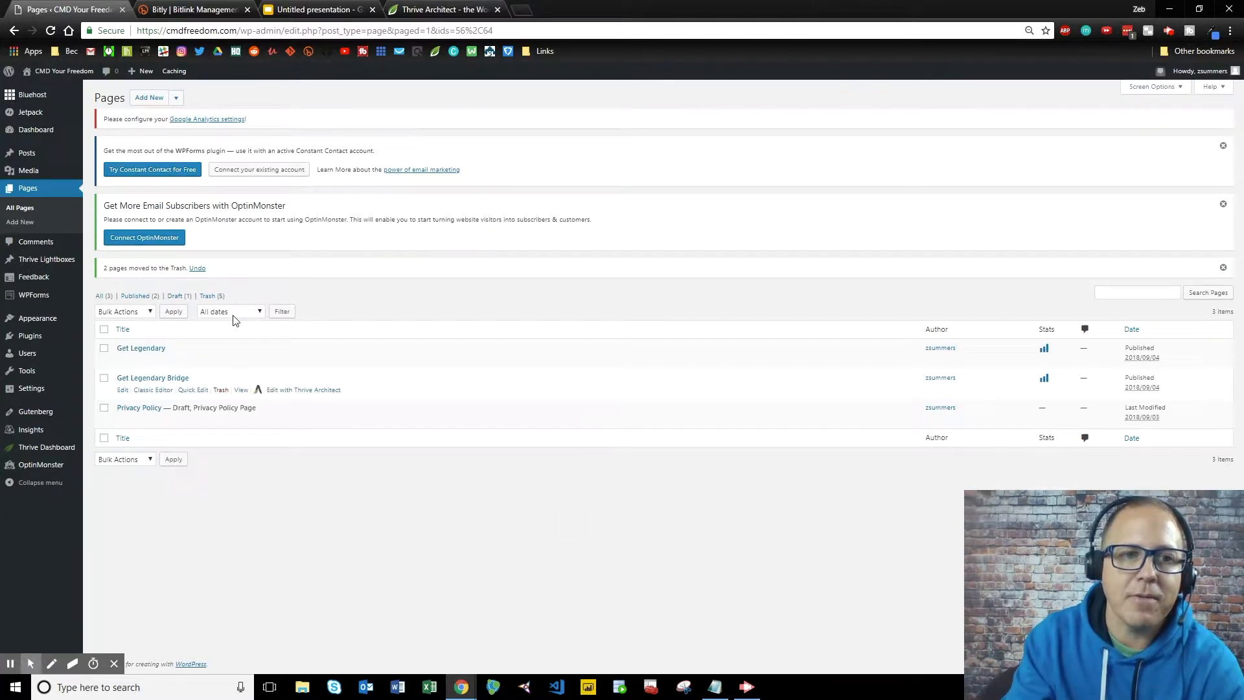
Go back to the Pages list showing Get Legendary, Get Legendary Bridge and the Privacy Policy draft.
{"action": "mouse_move", "coordinate": [59, 455]}
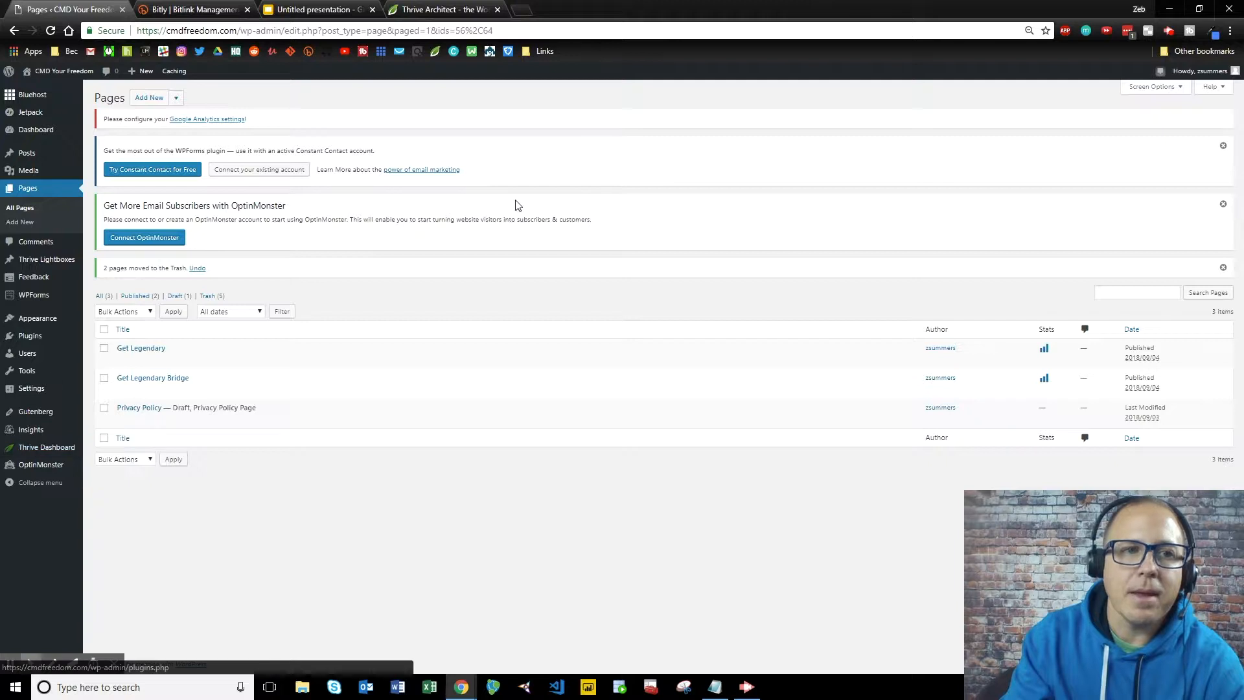
Add a new page titled 'Landing Page 1', save it as a draft, and launch Thrive Architect.
{"action": "left_click", "coordinate": [159, 101]}
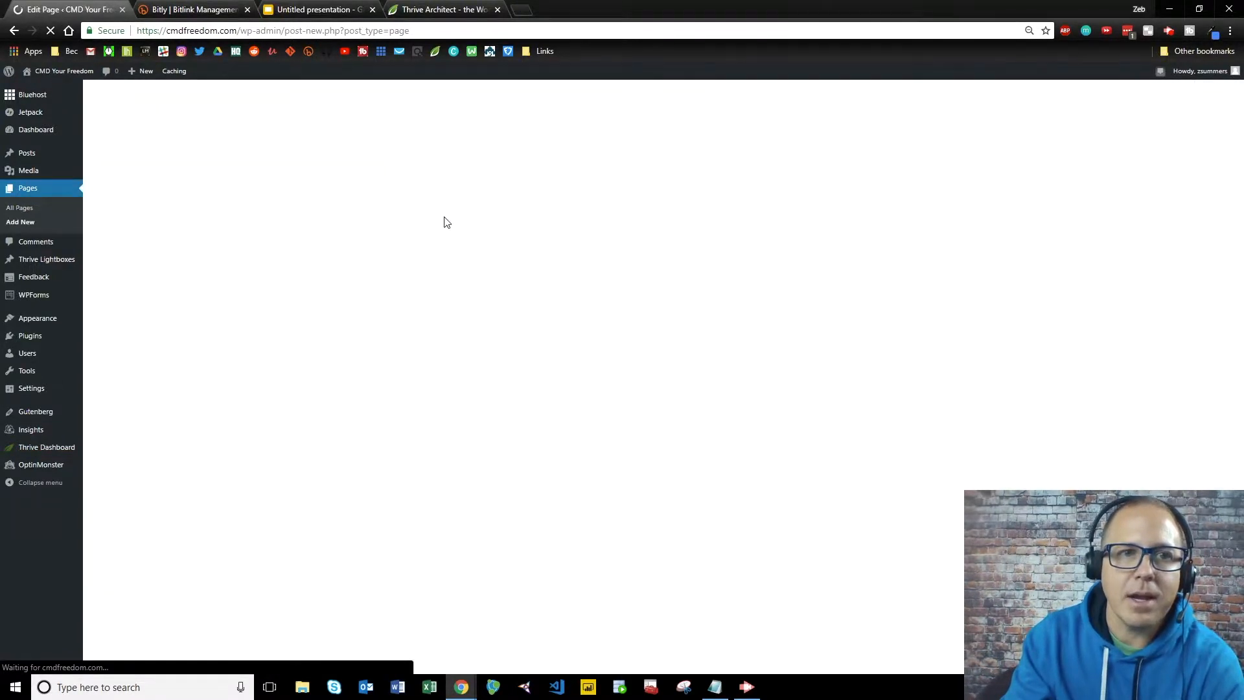
{"action": "left_click", "coordinate": [477, 155]}
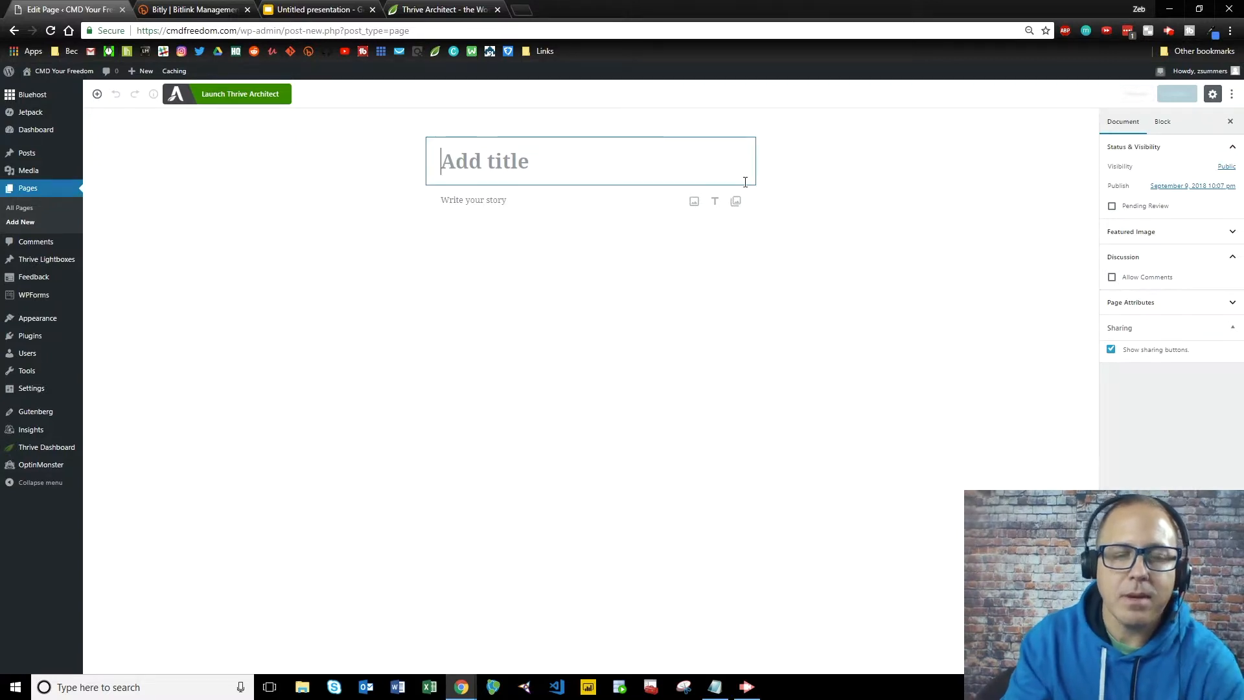
{"action": "type", "text": "Lan"}
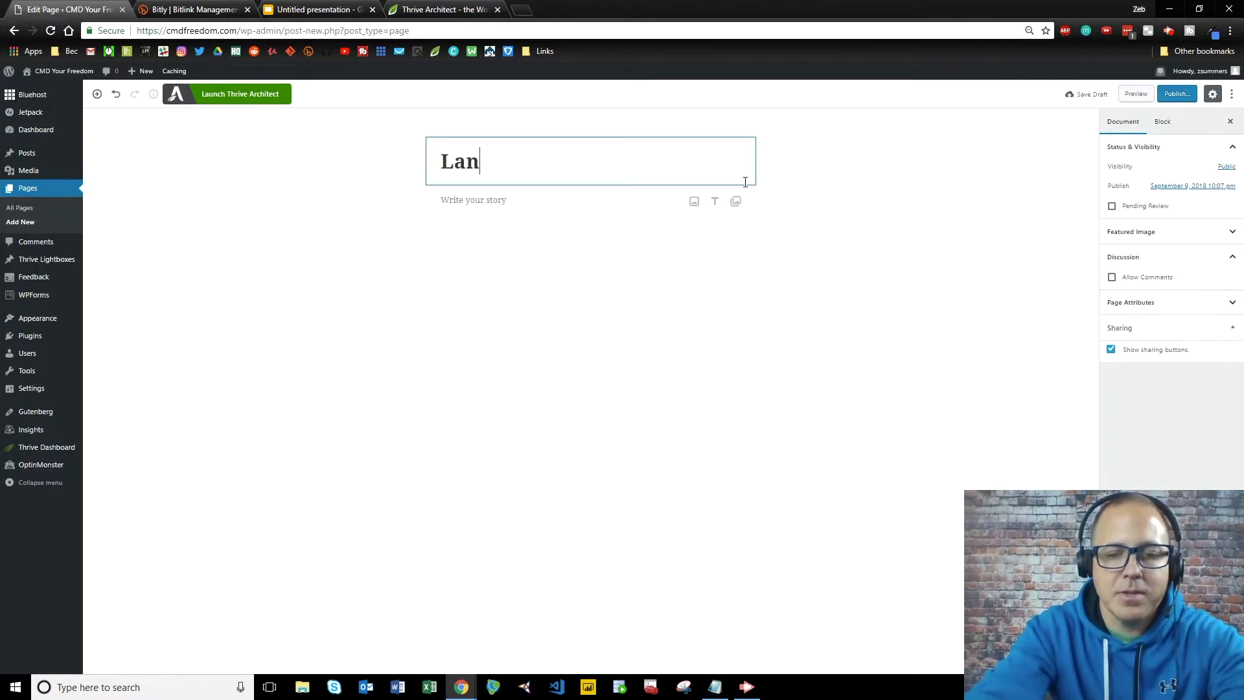
{"action": "type", "text": "ding "}
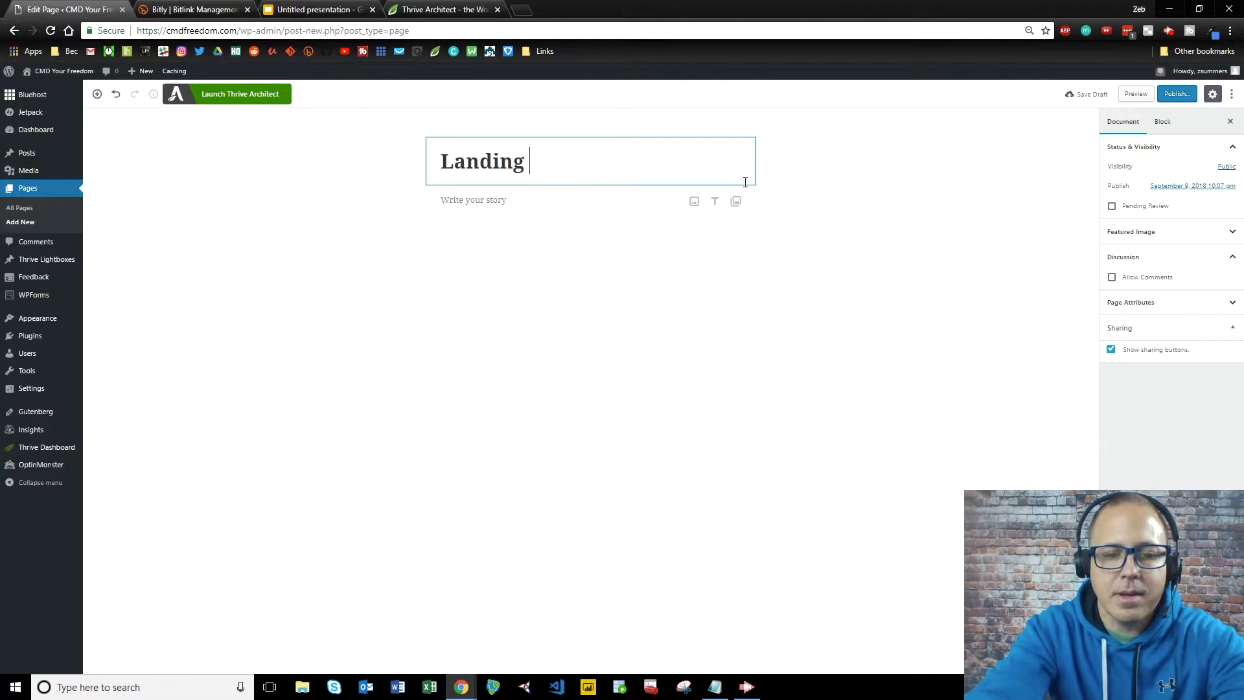
{"action": "type", "text": "Page 1"}
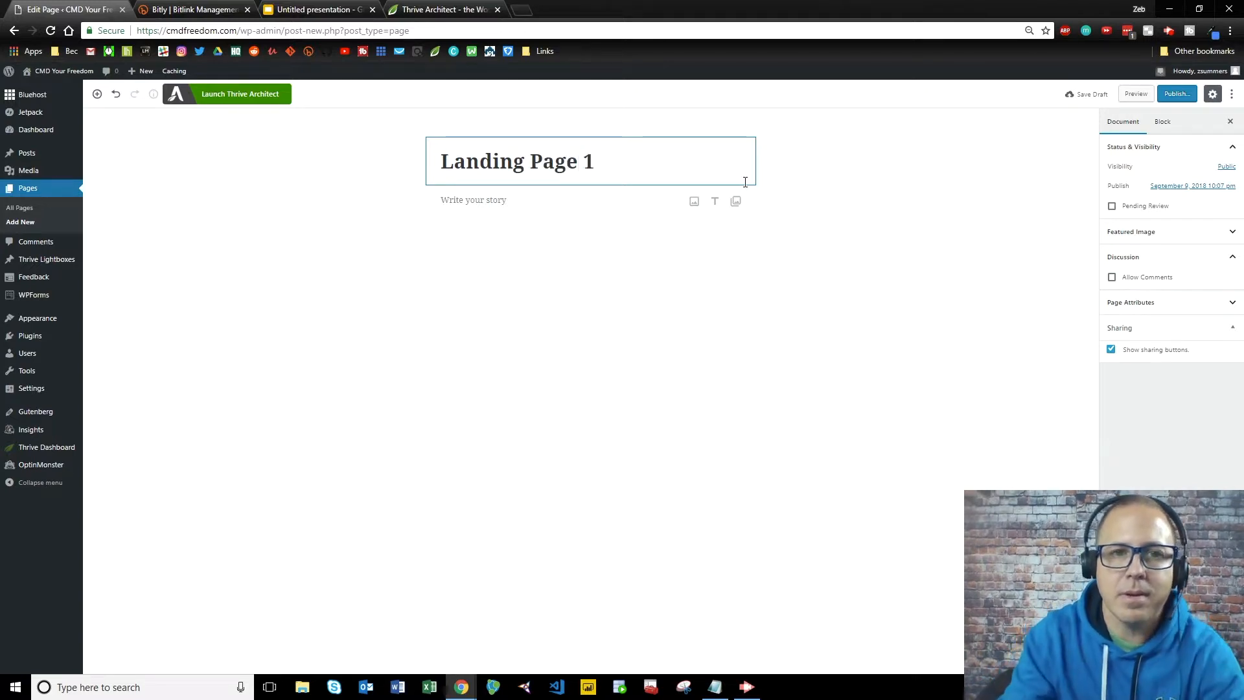
{"action": "left_click", "coordinate": [1088, 94]}
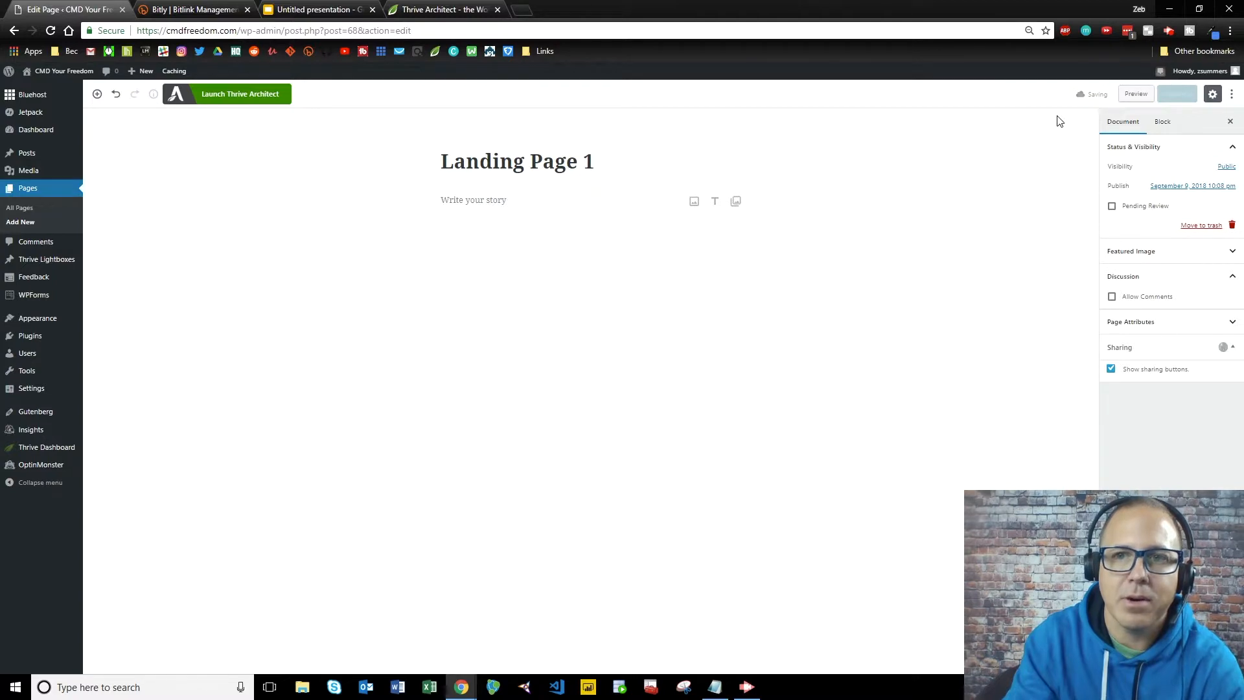
{"action": "left_click", "coordinate": [249, 99]}
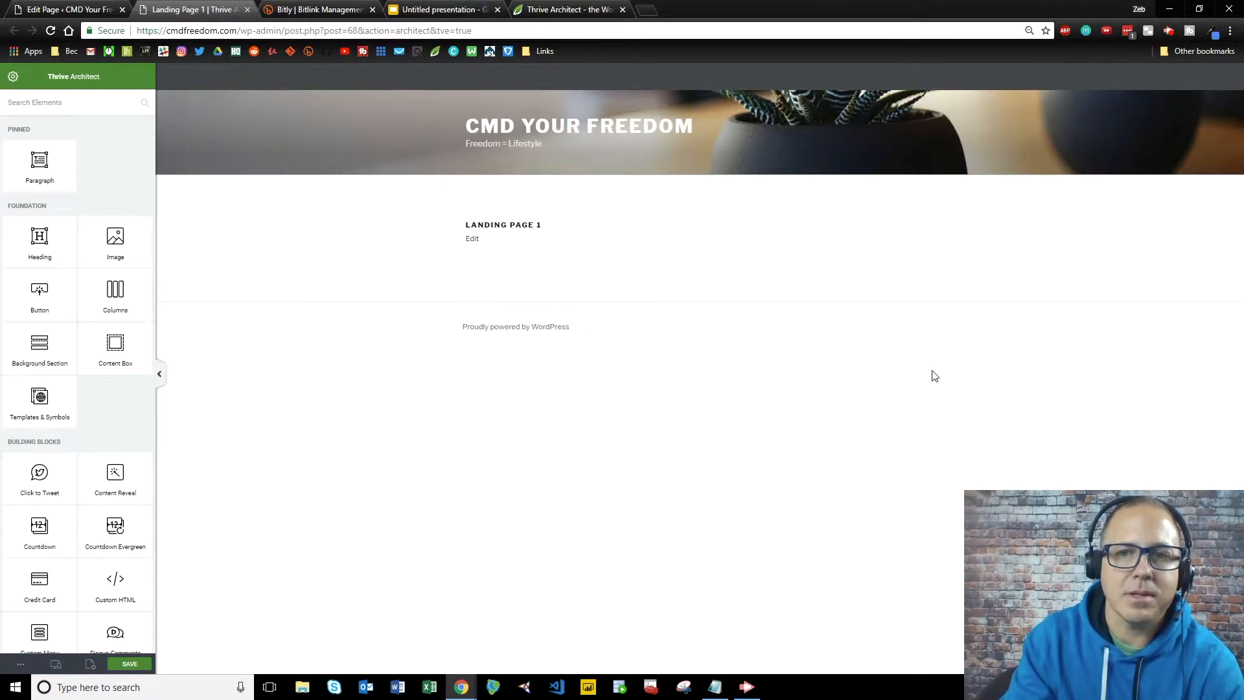
Open the editor's page Settings and bring up the Choose Landing Page Template list.
{"action": "left_click", "coordinate": [13, 78]}
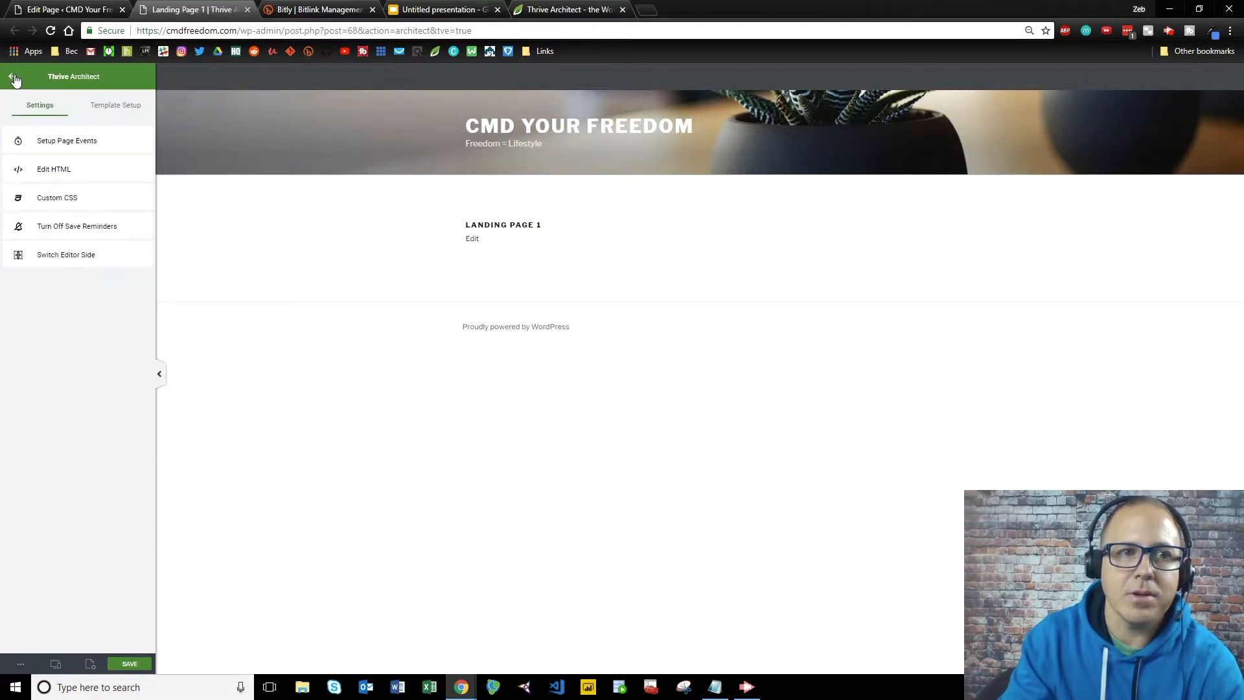
{"action": "left_click", "coordinate": [9, 78]}
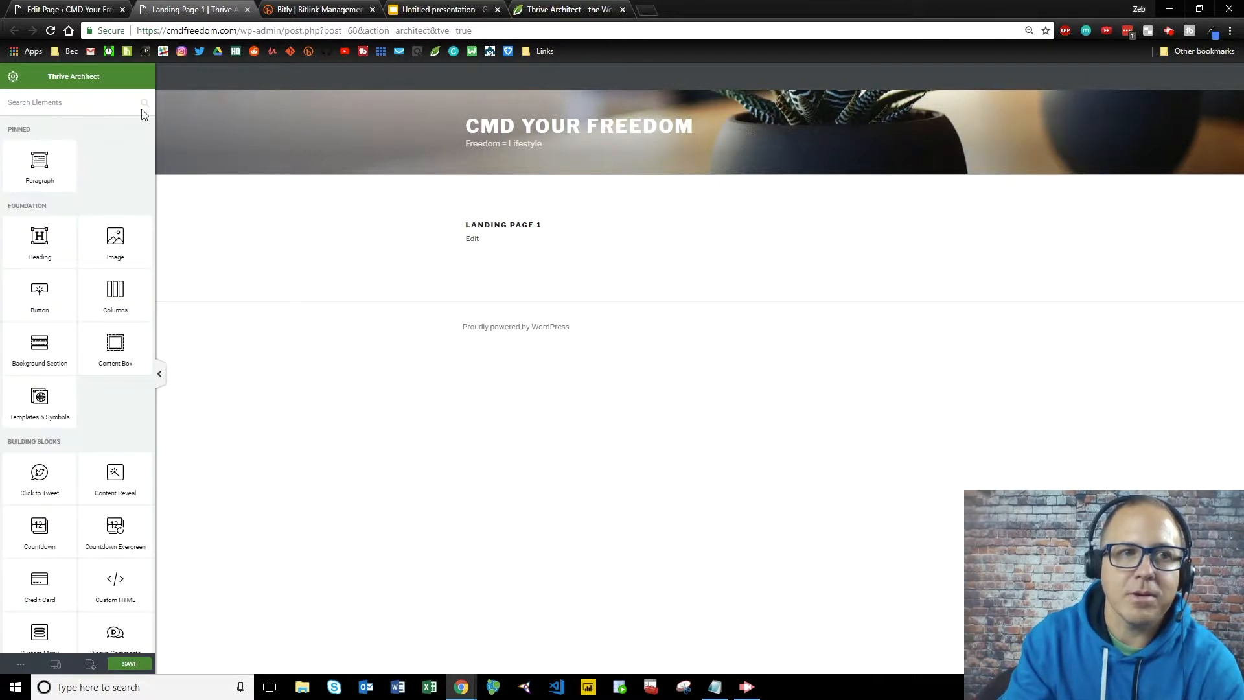
{"action": "left_click", "coordinate": [13, 78]}
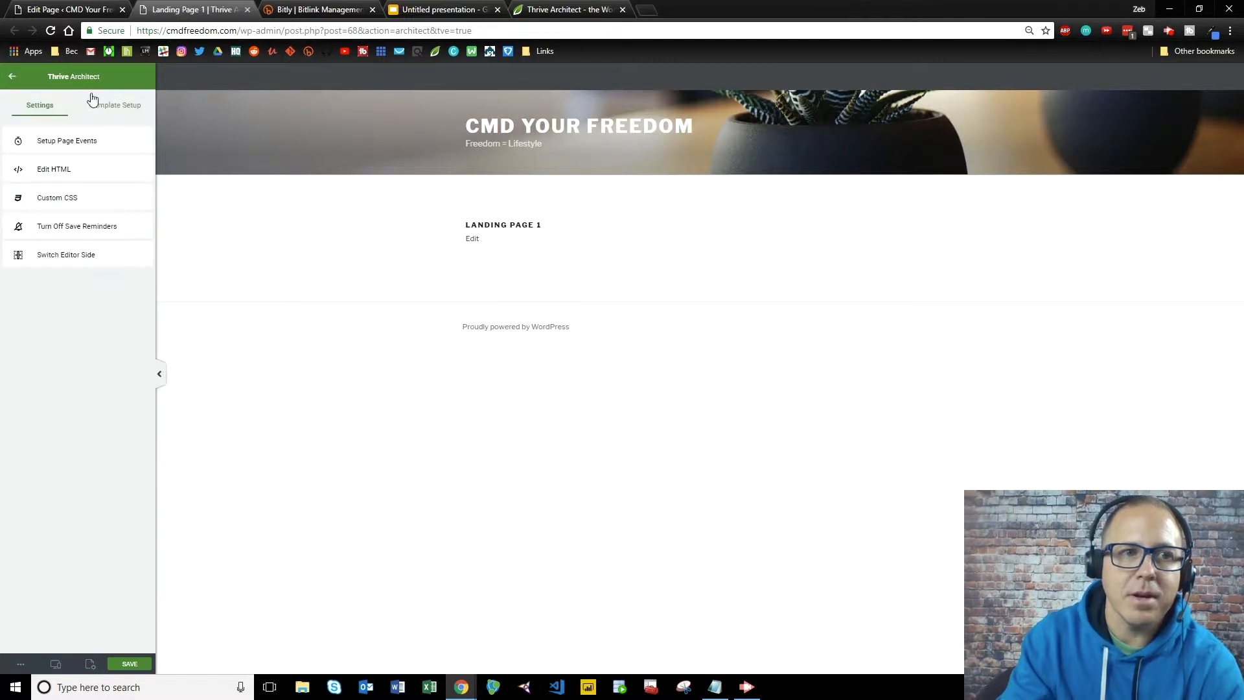
{"action": "left_click", "coordinate": [112, 107]}
{"action": "left_click", "coordinate": [116, 140]}
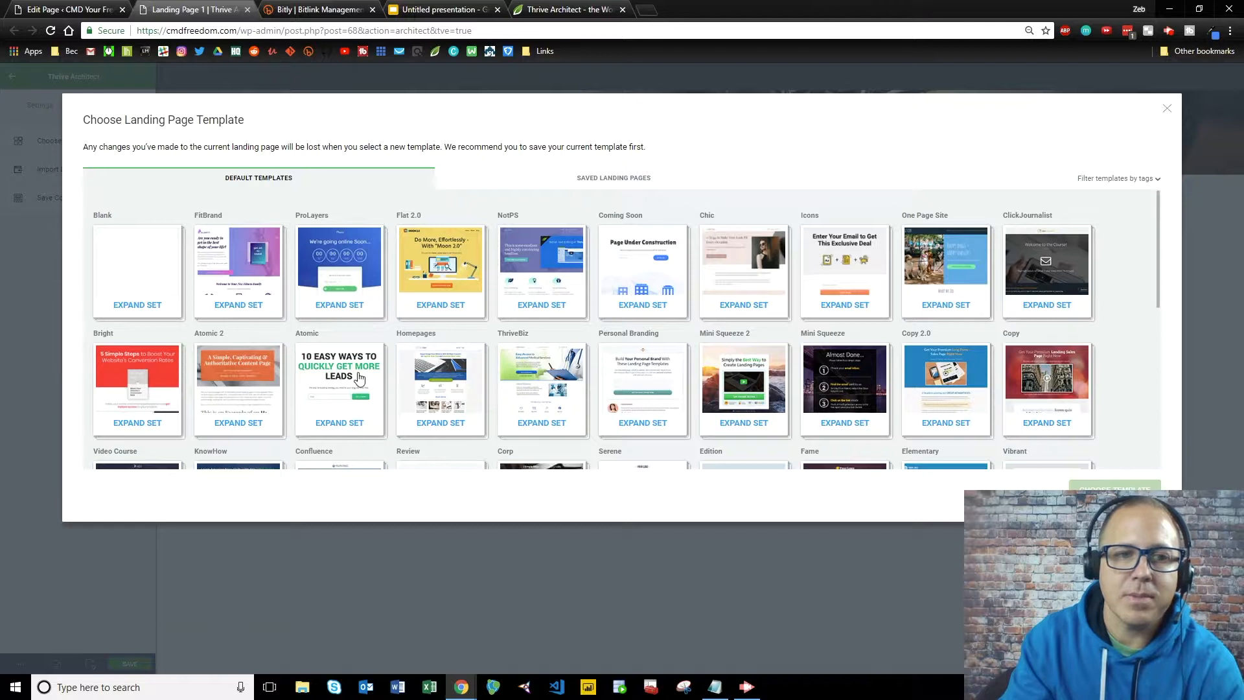
Expand the Mini Squeeze 2 set and apply its Lead Generation 3 template to the page.
{"action": "scroll", "coordinate": [820, 266], "scroll_direction": "down", "scroll_amount": 4}
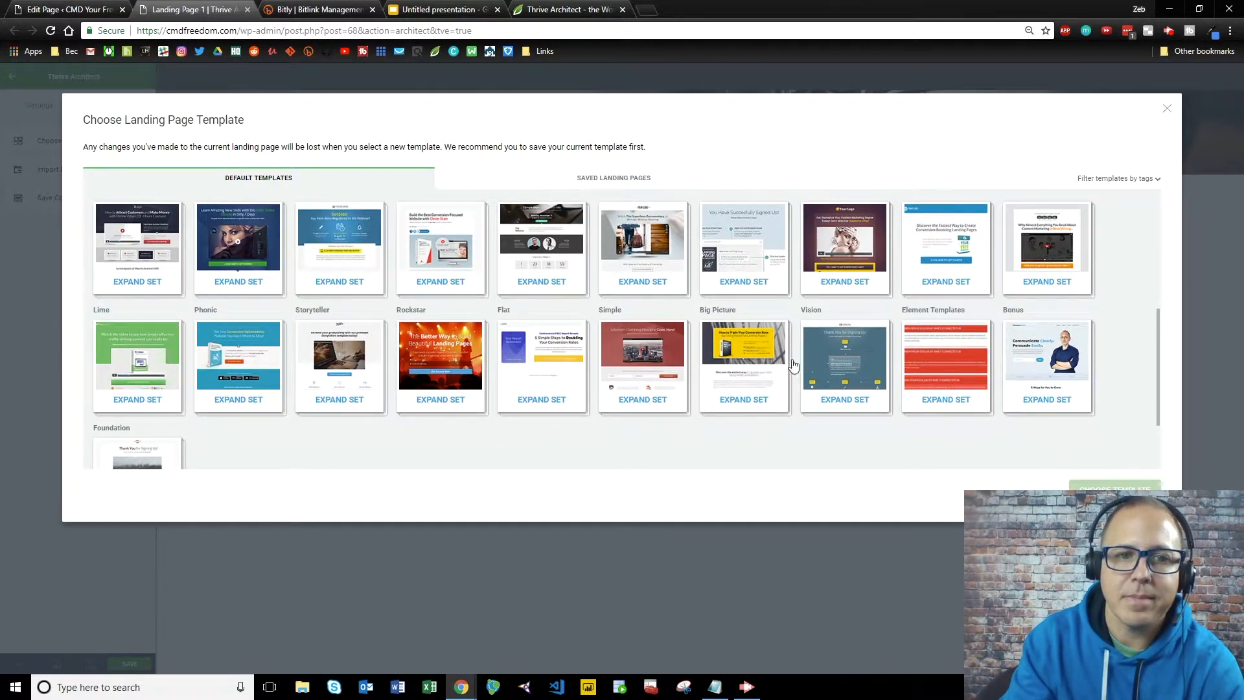
{"action": "scroll", "coordinate": [635, 348], "scroll_direction": "up", "scroll_amount": 3}
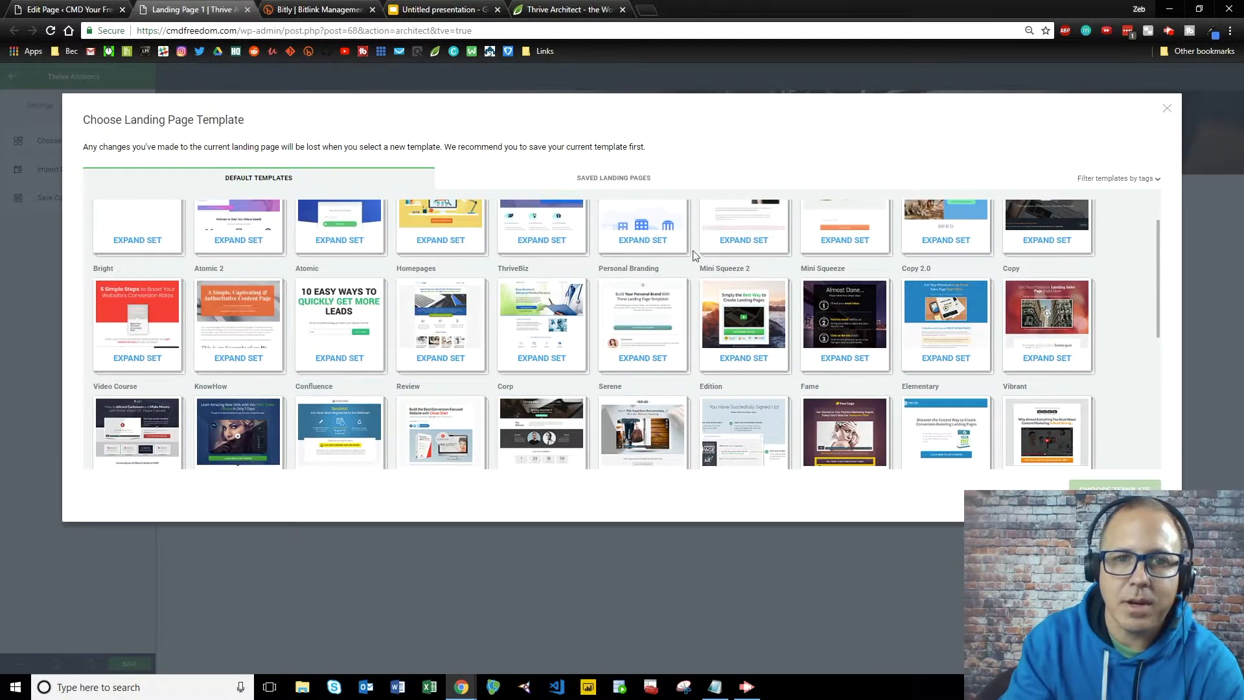
{"action": "left_click", "coordinate": [745, 324]}
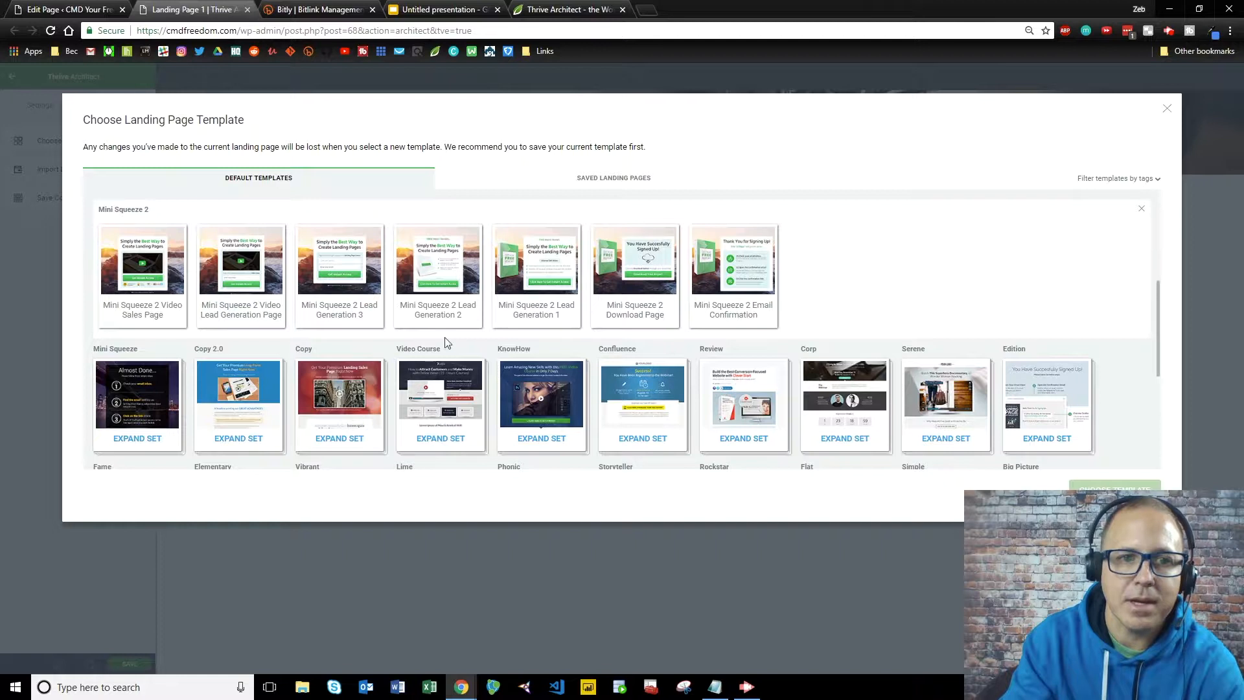
{"action": "left_click", "coordinate": [337, 281]}
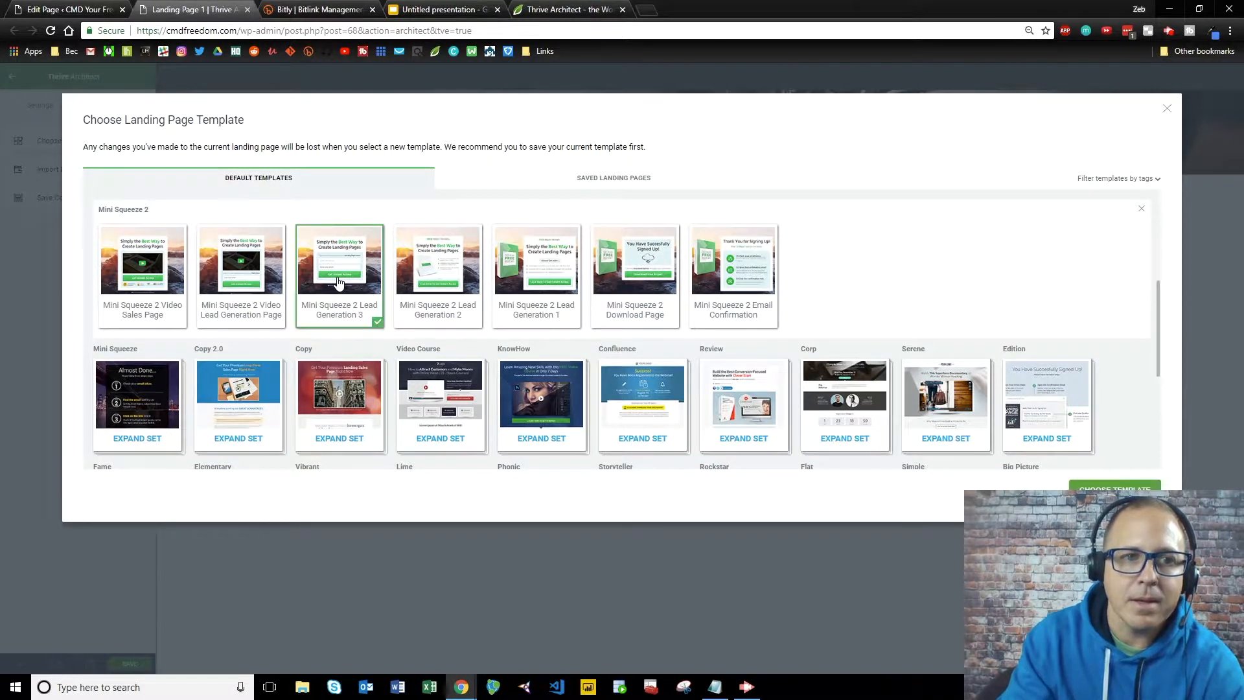
{"action": "left_click", "coordinate": [1114, 488]}
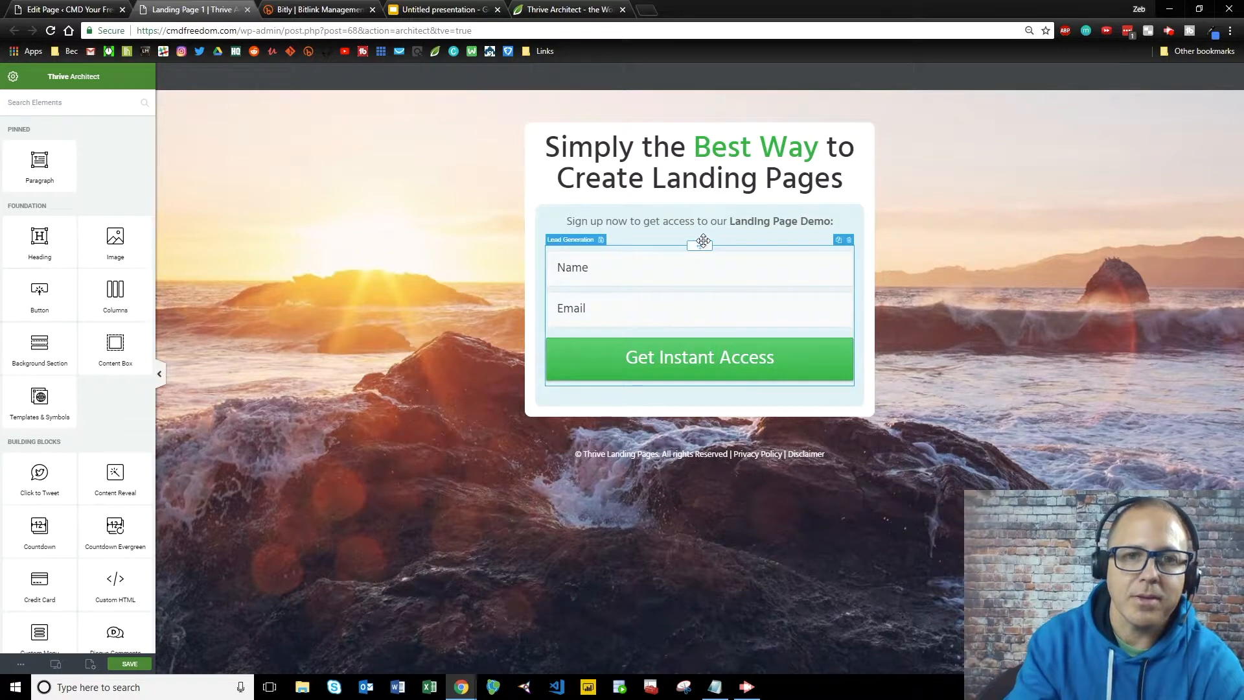
Replace the headline with 'Would you like to earn $3,165 a day on autopilot?'.
{"action": "left_click_drag", "start_coordinate": [845, 184], "coordinate": [543, 142]}
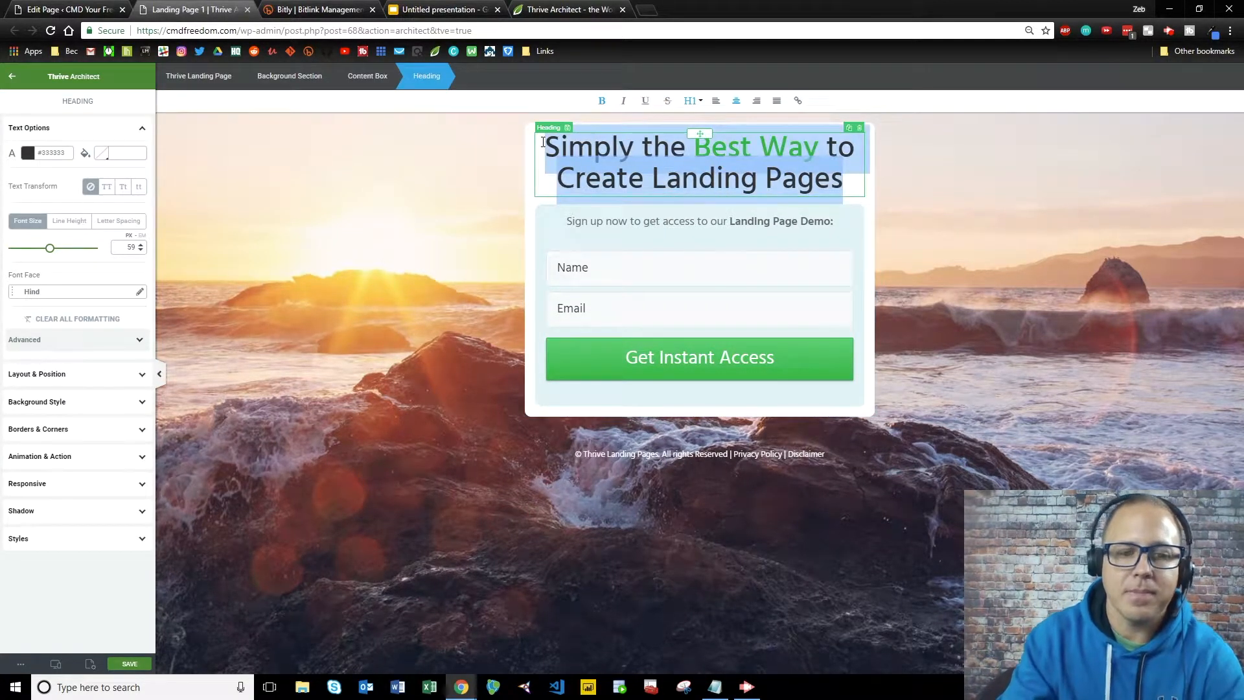
{"action": "type", "text": "W"}
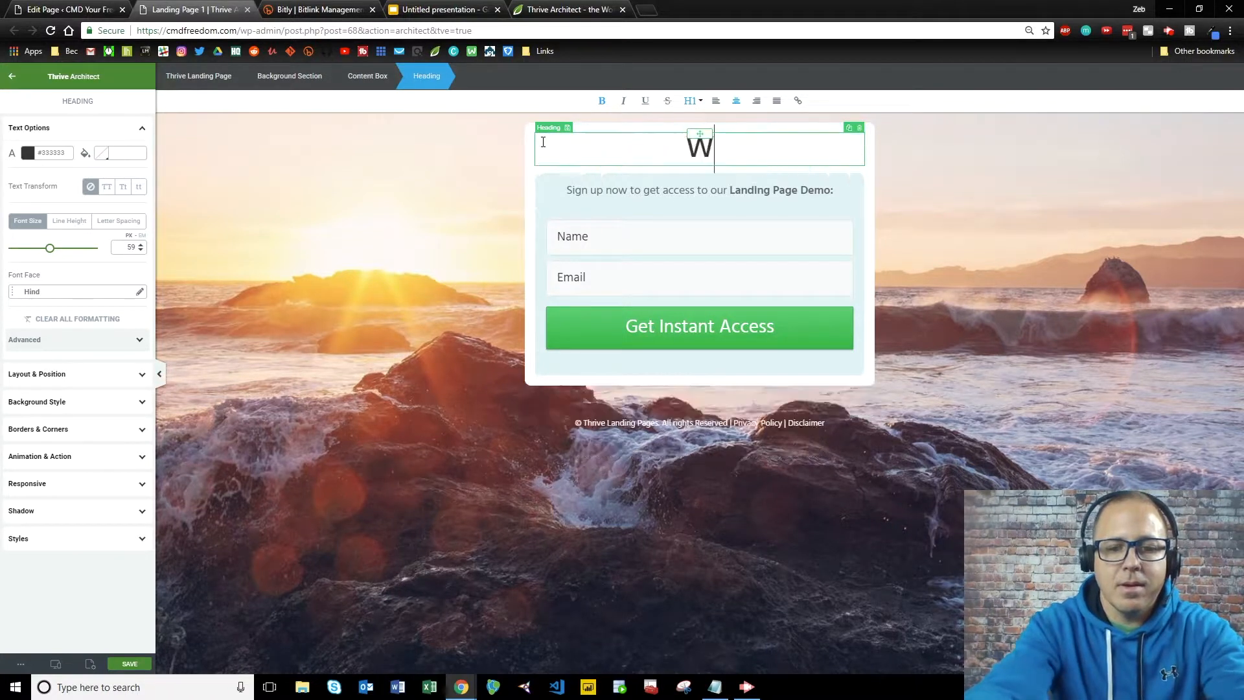
{"action": "type", "text": "ould you like to earn"}
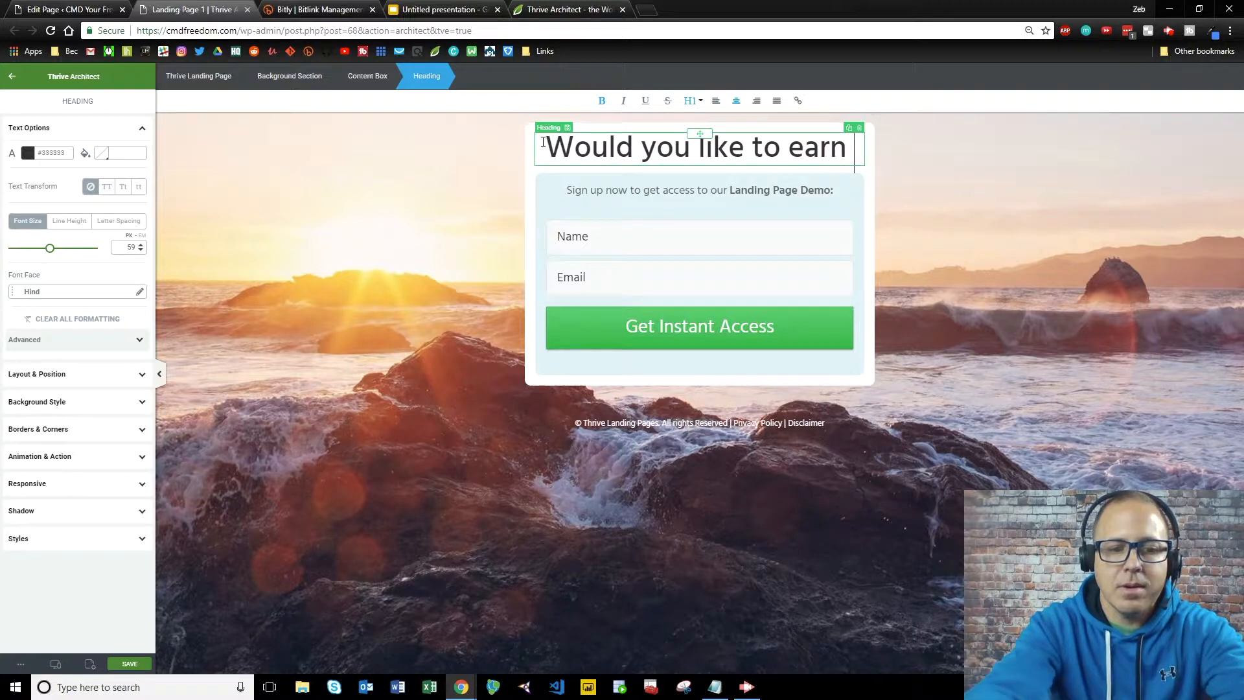
{"action": "type", "text": " 3,"}
{"action": "key", "text": "BackSpace"}
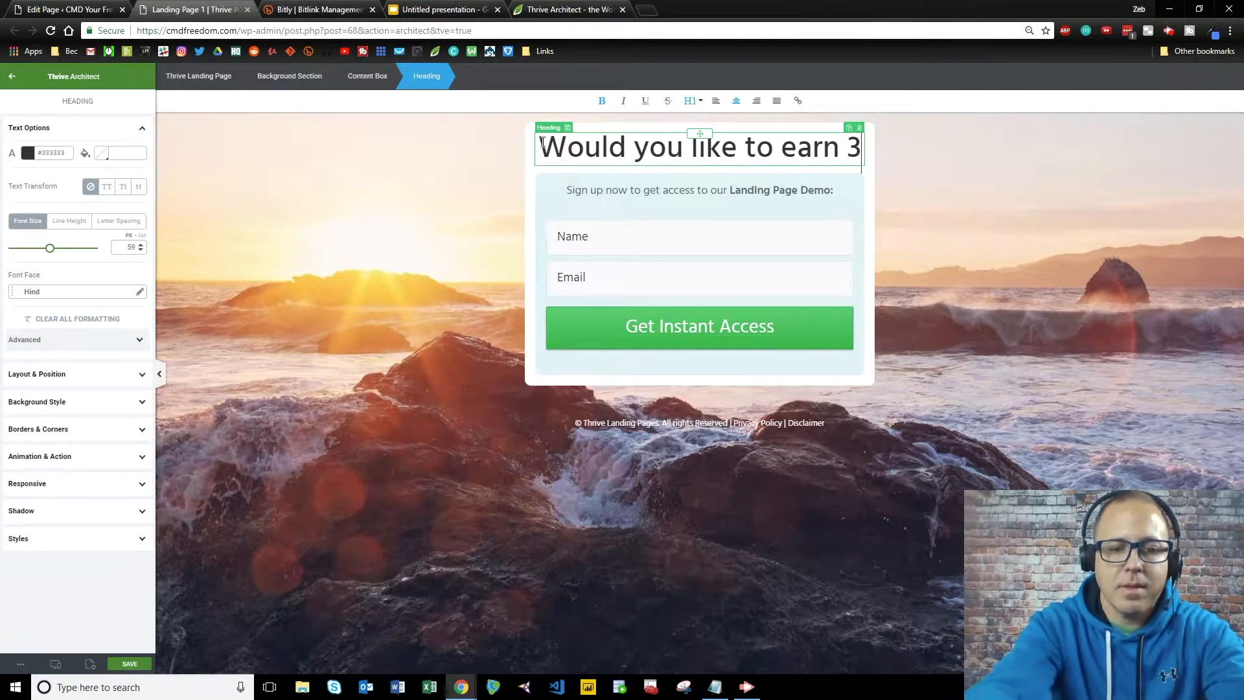
{"action": "key", "text": "BackSpace"}
{"action": "type", "text": "$3,"}
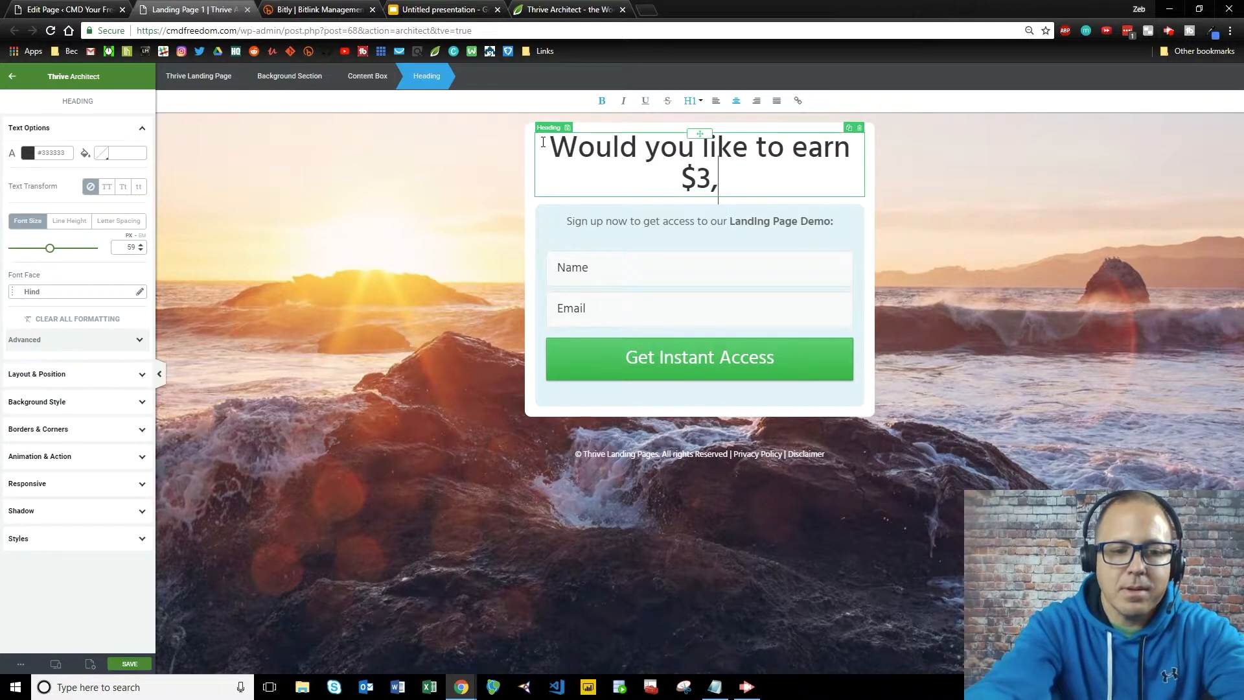
{"action": "type", "text": "165"}
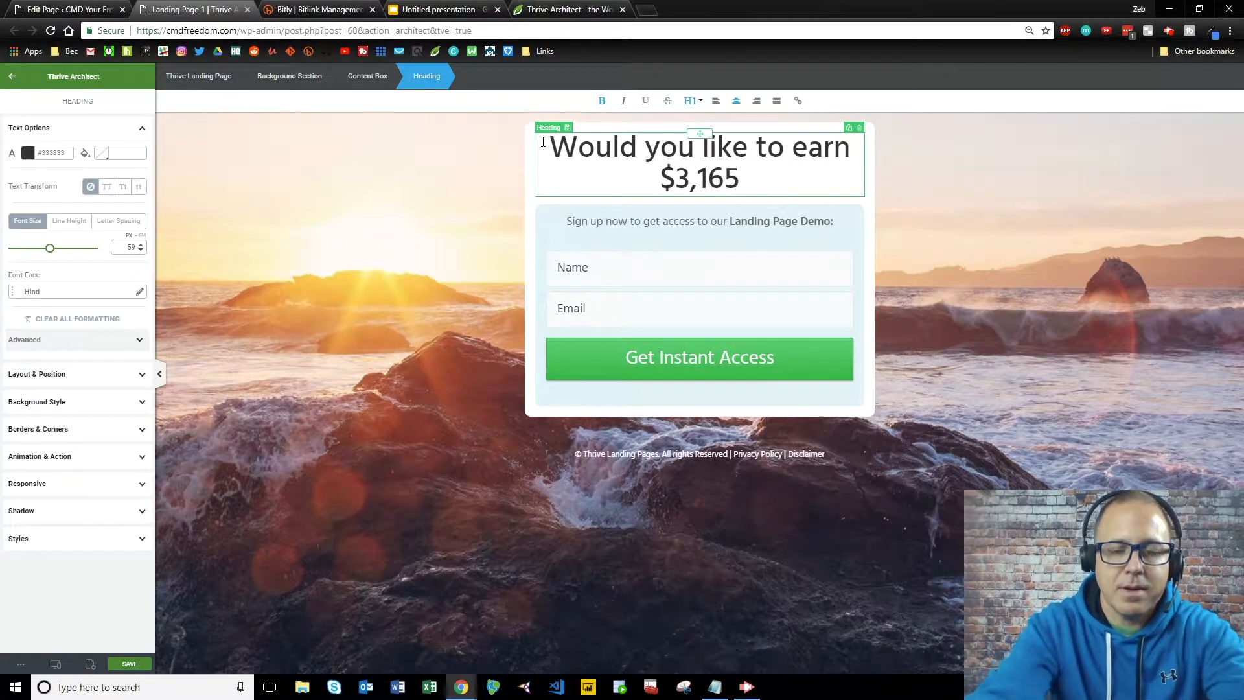
{"action": "type", "text": " a day"}
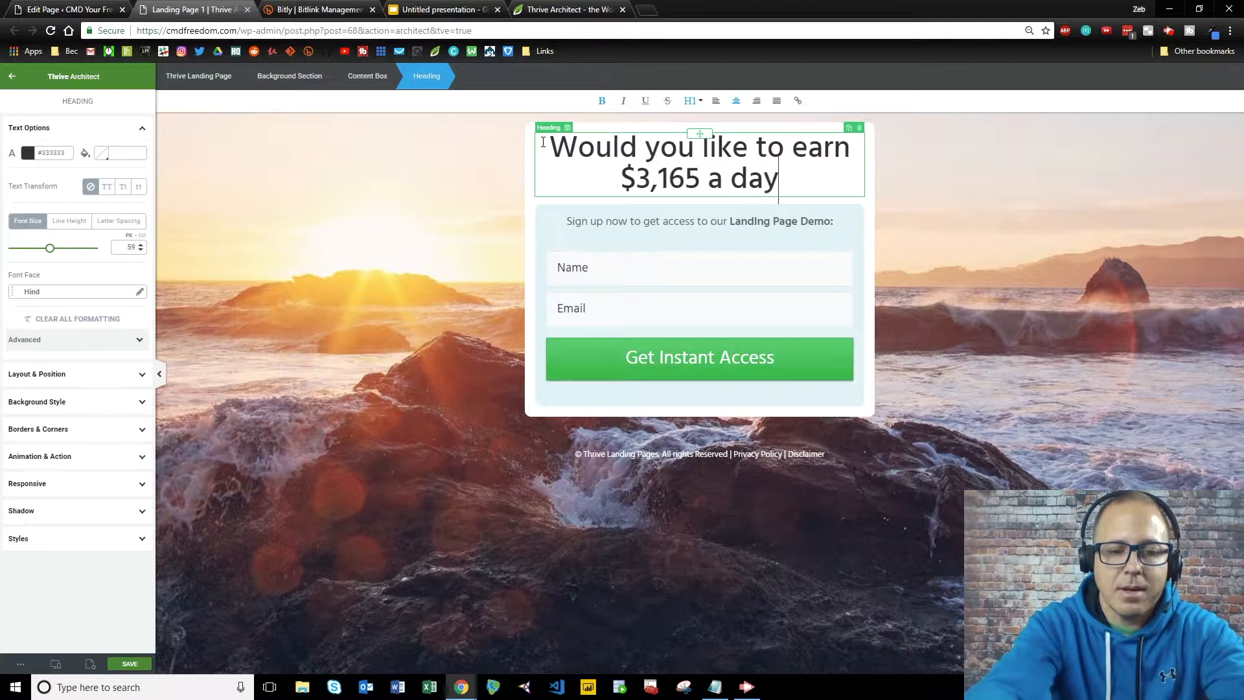
{"action": "type", "text": " on Auto"}
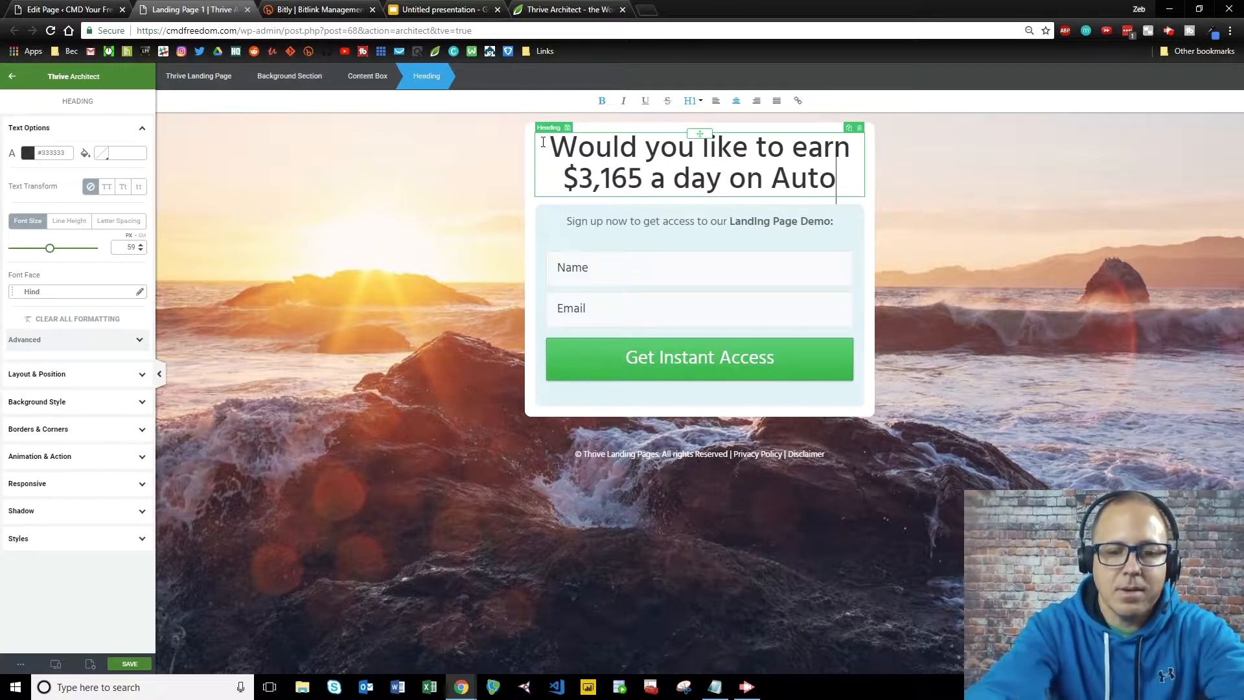
{"action": "type", "text": "pilot?"}
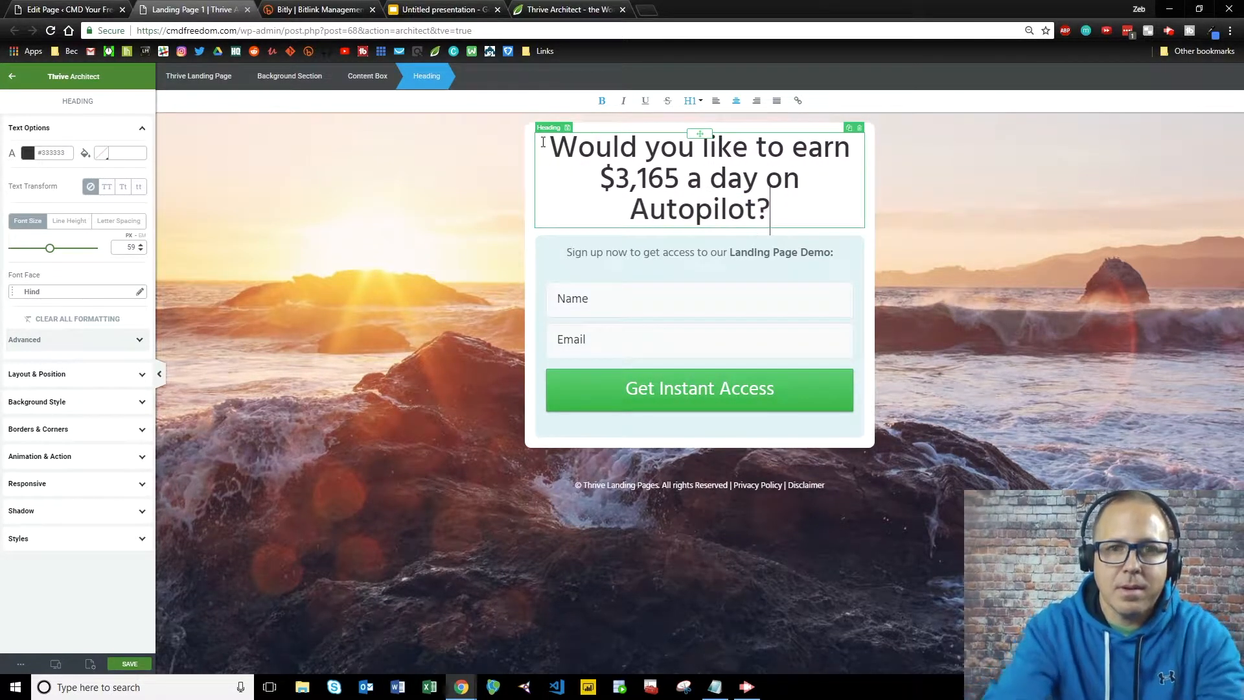
{"action": "left_click", "coordinate": [645, 201]}
{"action": "key", "text": "BackSpace"}
{"action": "type", "text": "a"}
Change the form's prompt line to 'Please Enter Your Name and Email Below:'.
{"action": "left_click", "coordinate": [832, 252]}
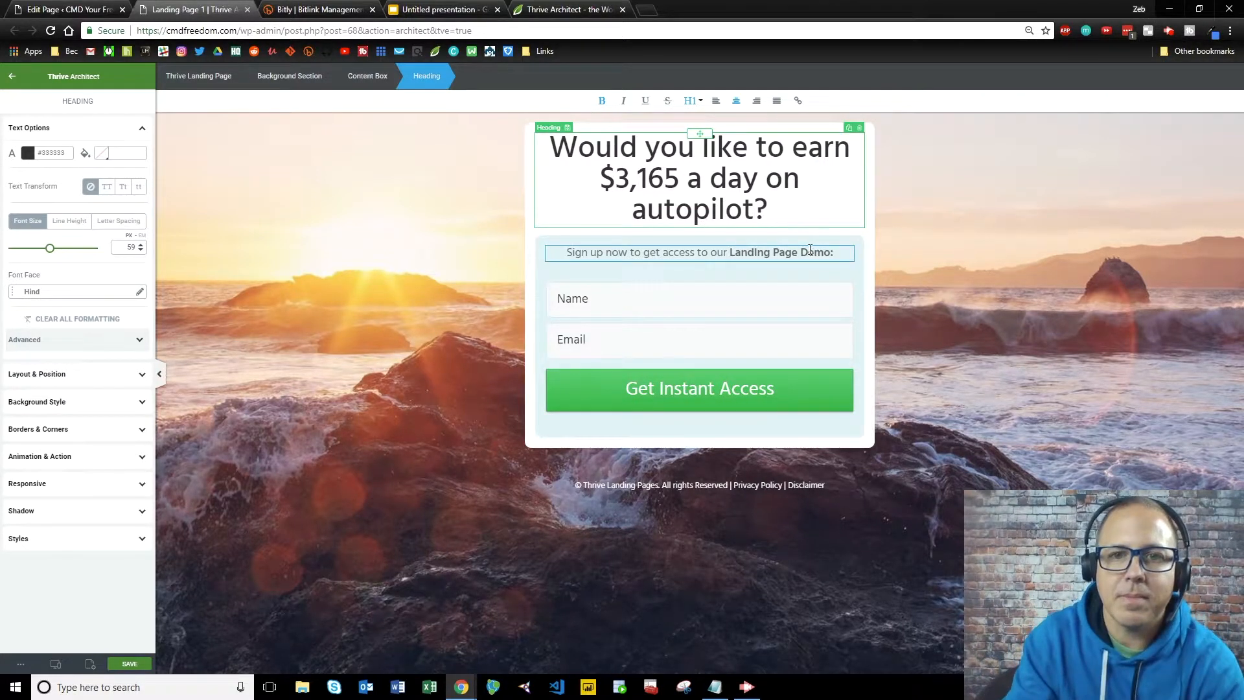
{"action": "left_click_drag", "start_coordinate": [838, 254], "coordinate": [467, 250]}
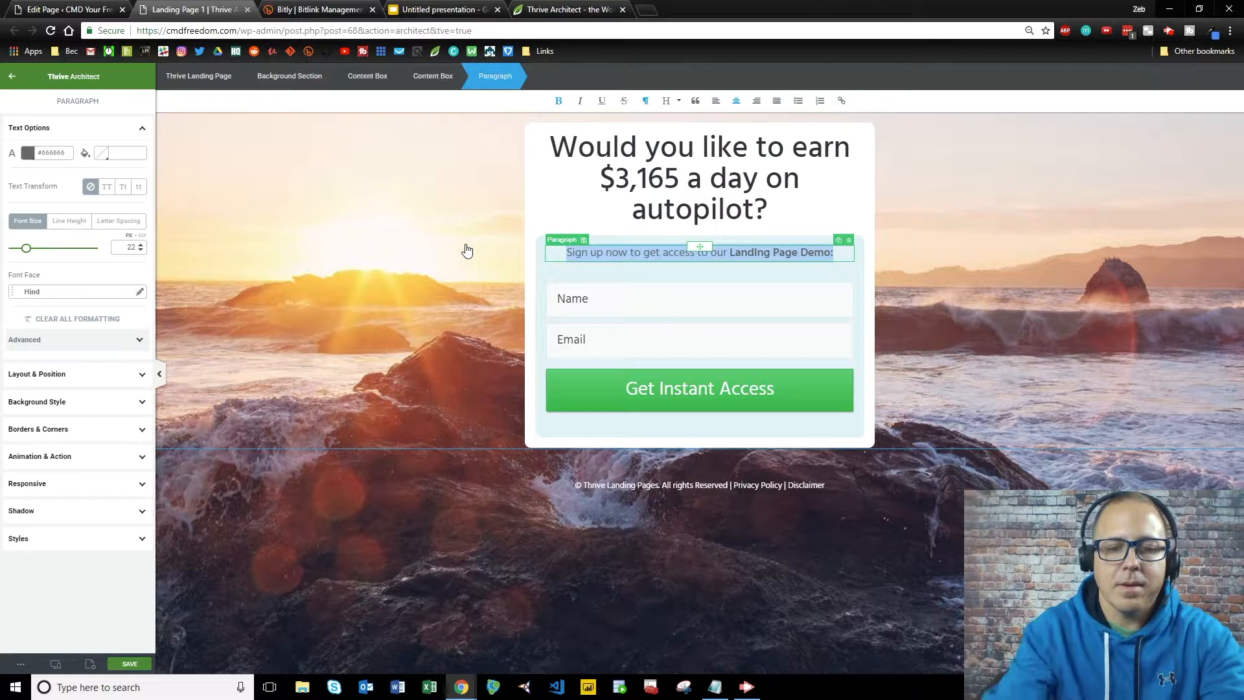
{"action": "key", "text": "BackSpace"}
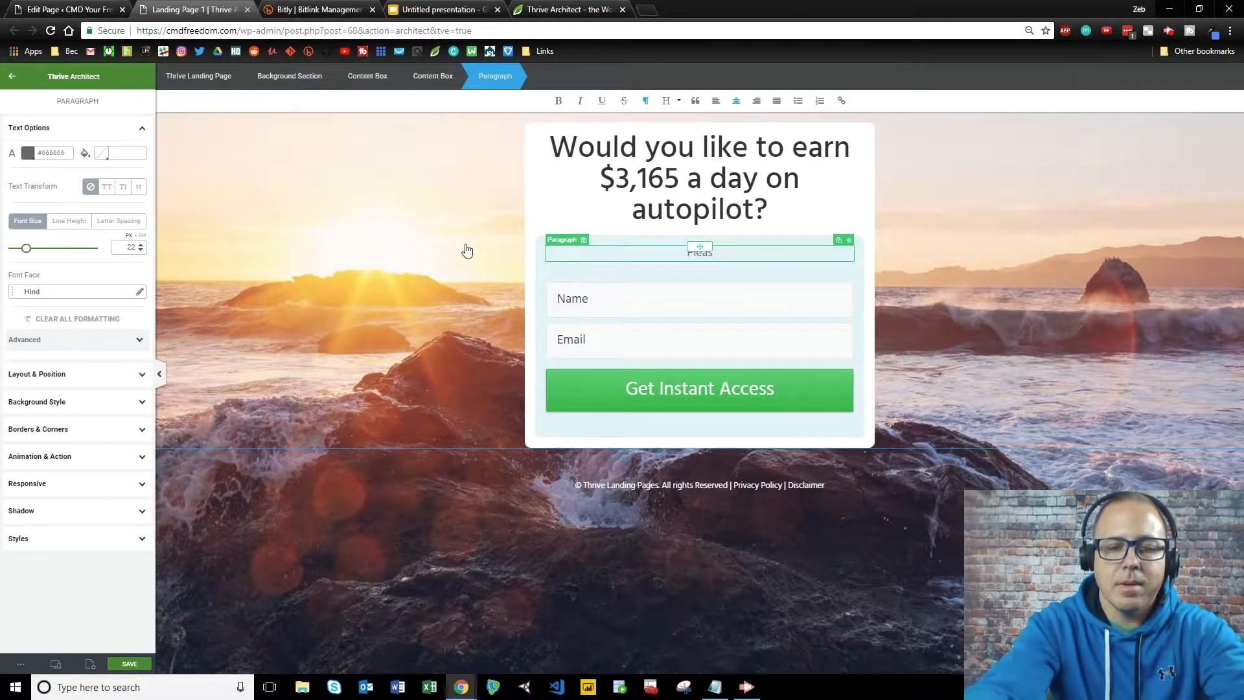
{"action": "type", "text": "Please Enter"}
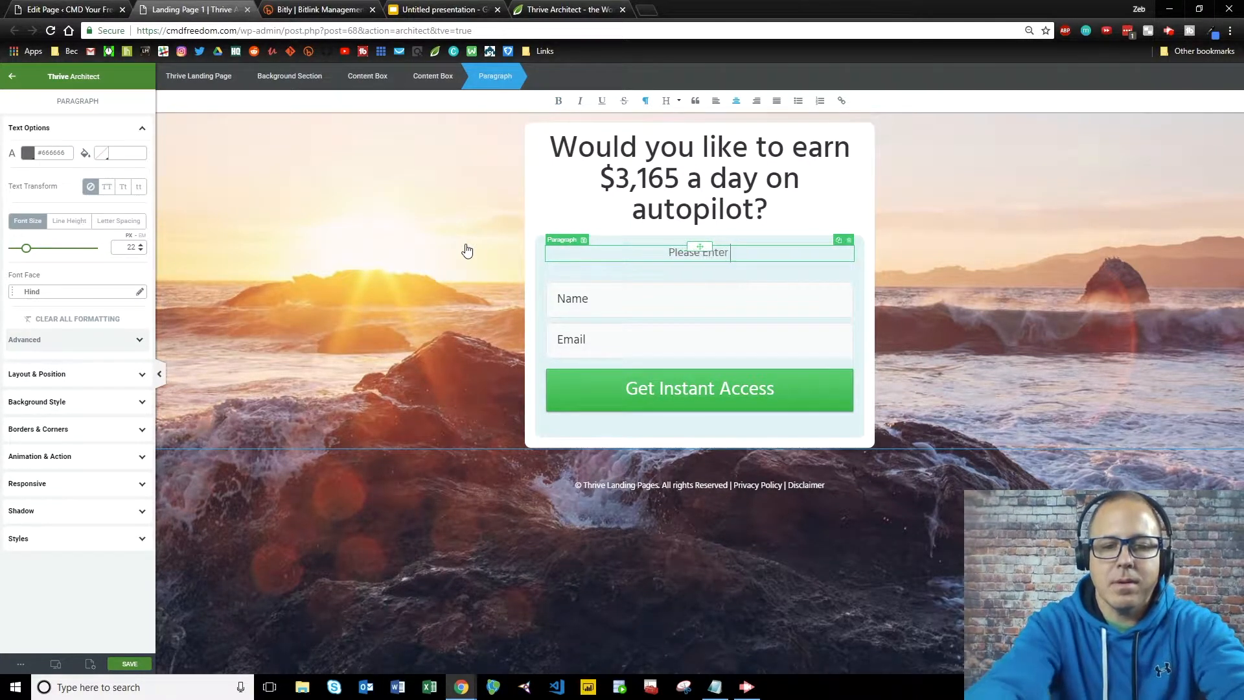
{"action": "type", "text": " Your Name"}
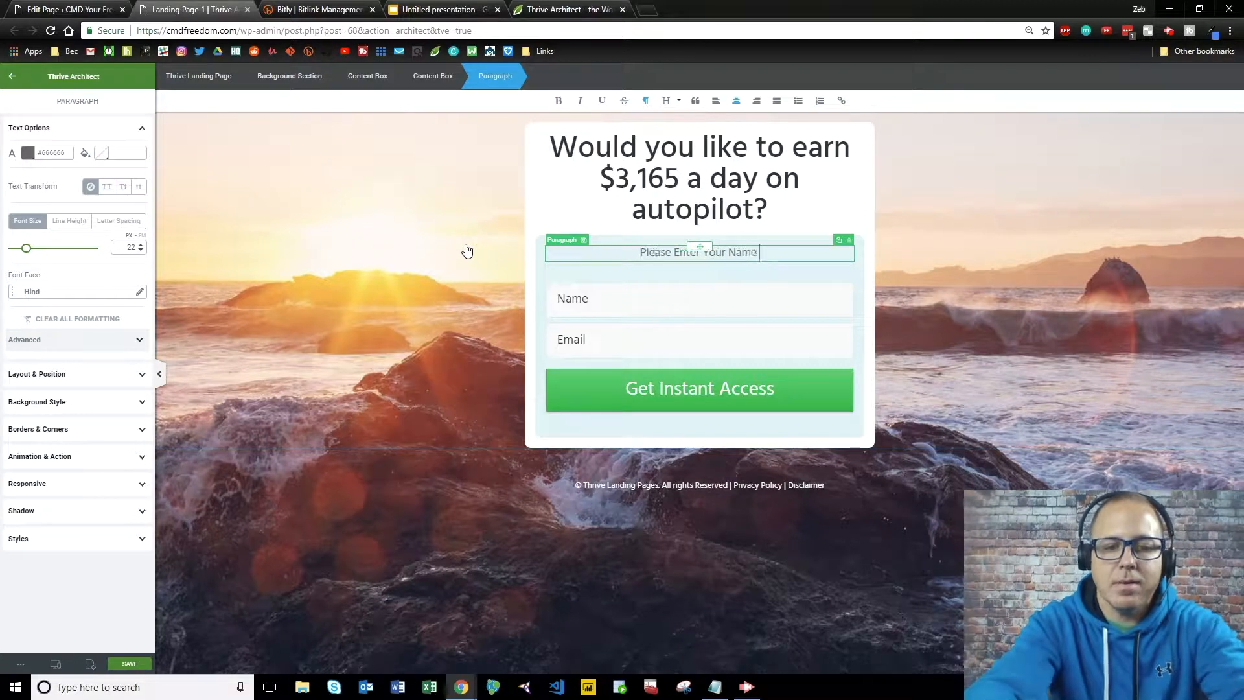
{"action": "type", "text": " and Email"}
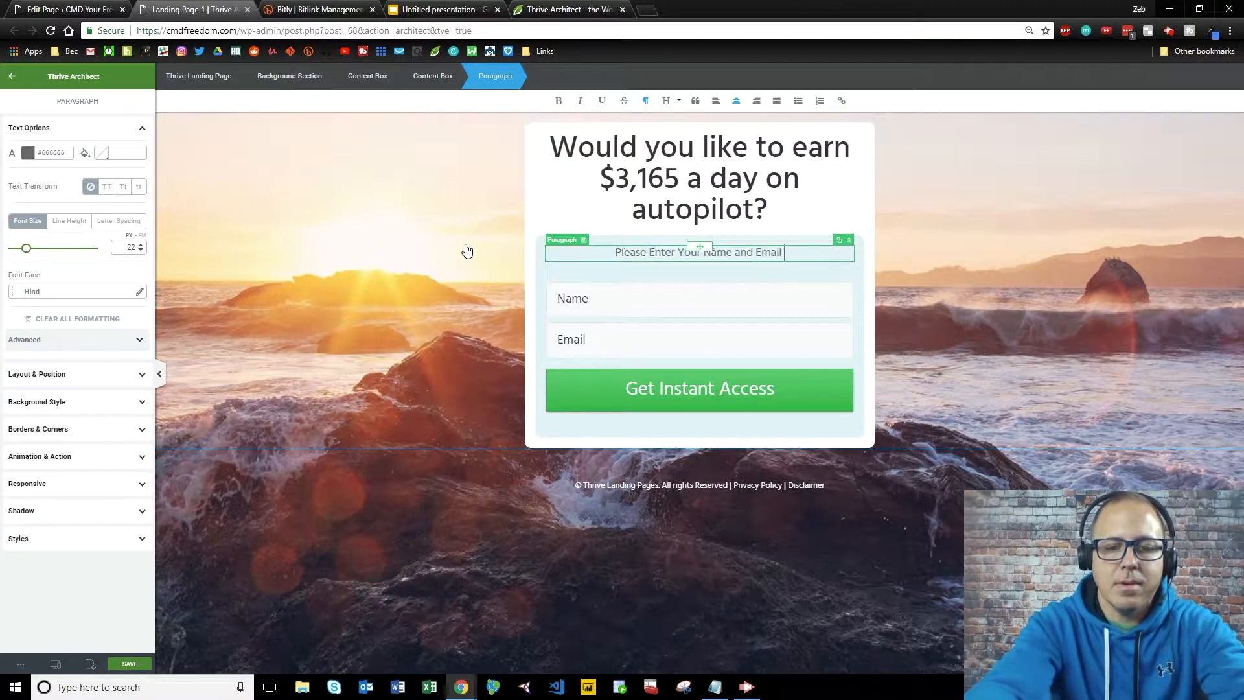
{"action": "type", "text": " Below:"}
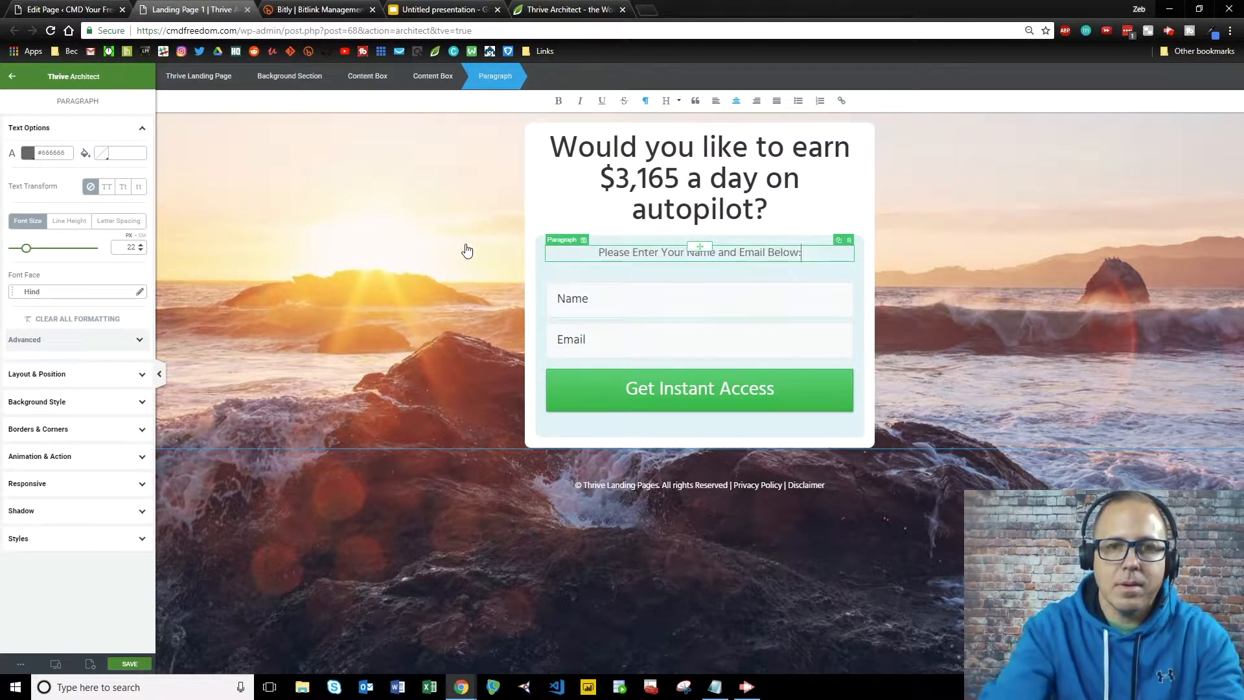
{"action": "left_click", "coordinate": [656, 296]}
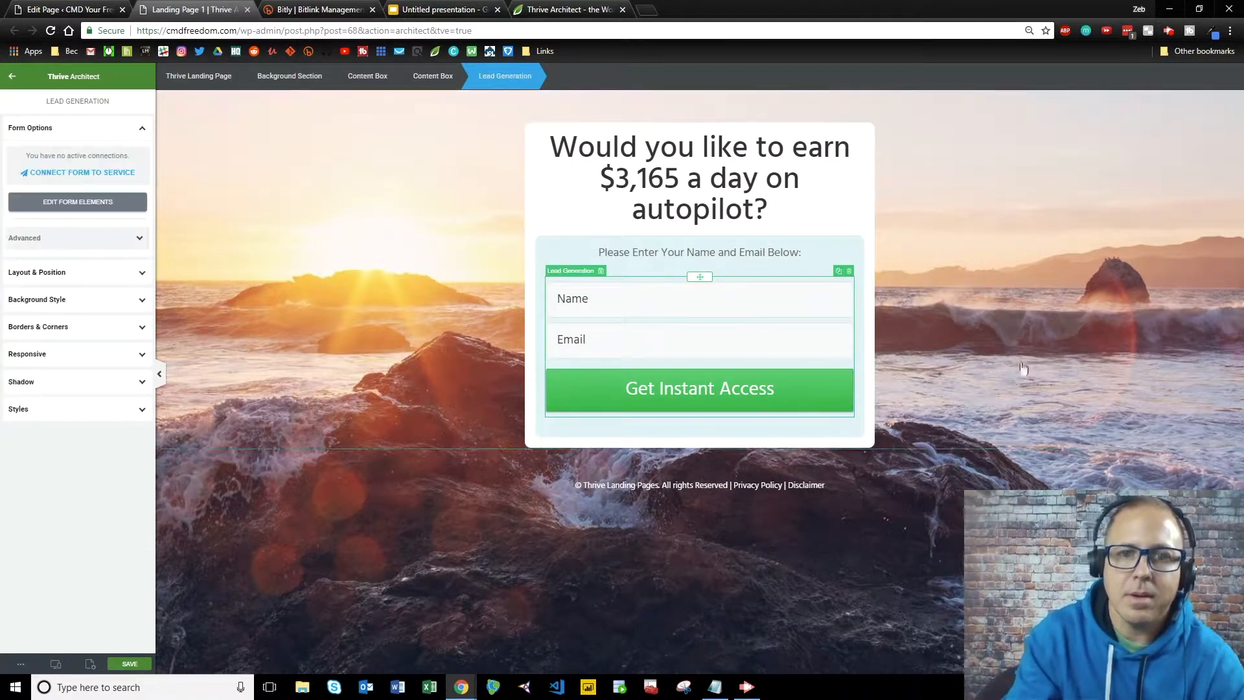
{"action": "left_click", "coordinate": [738, 485]}
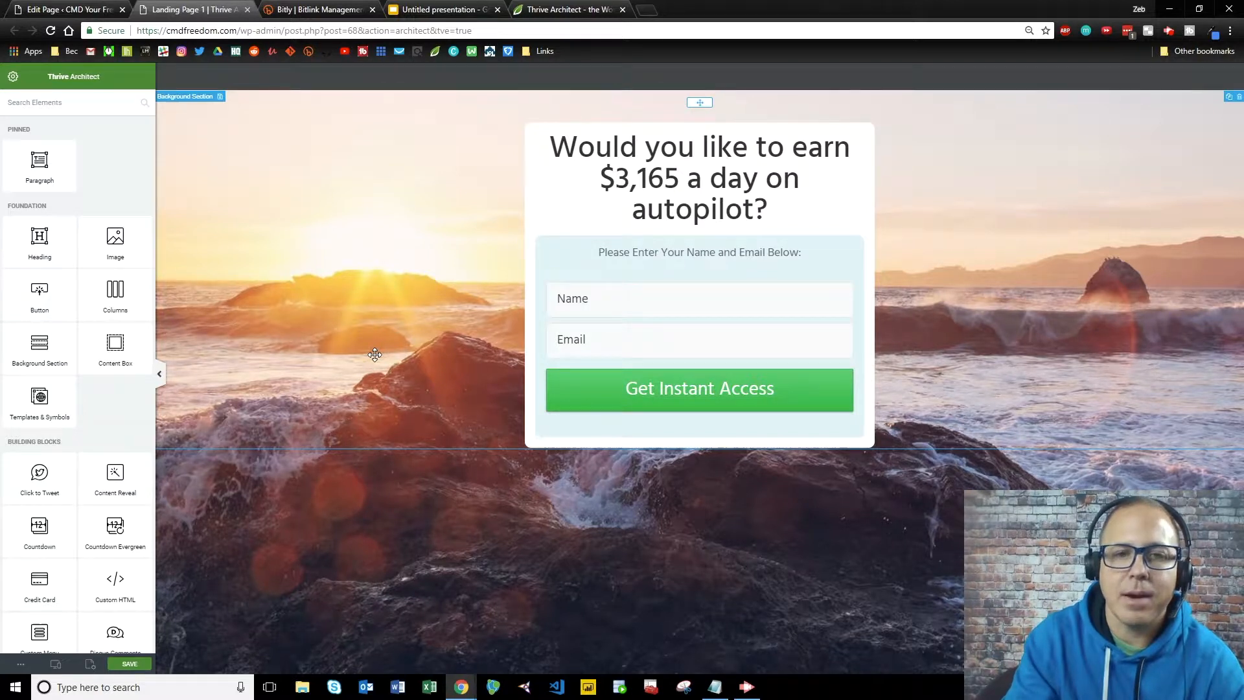
{"action": "left_click", "coordinate": [342, 312]}
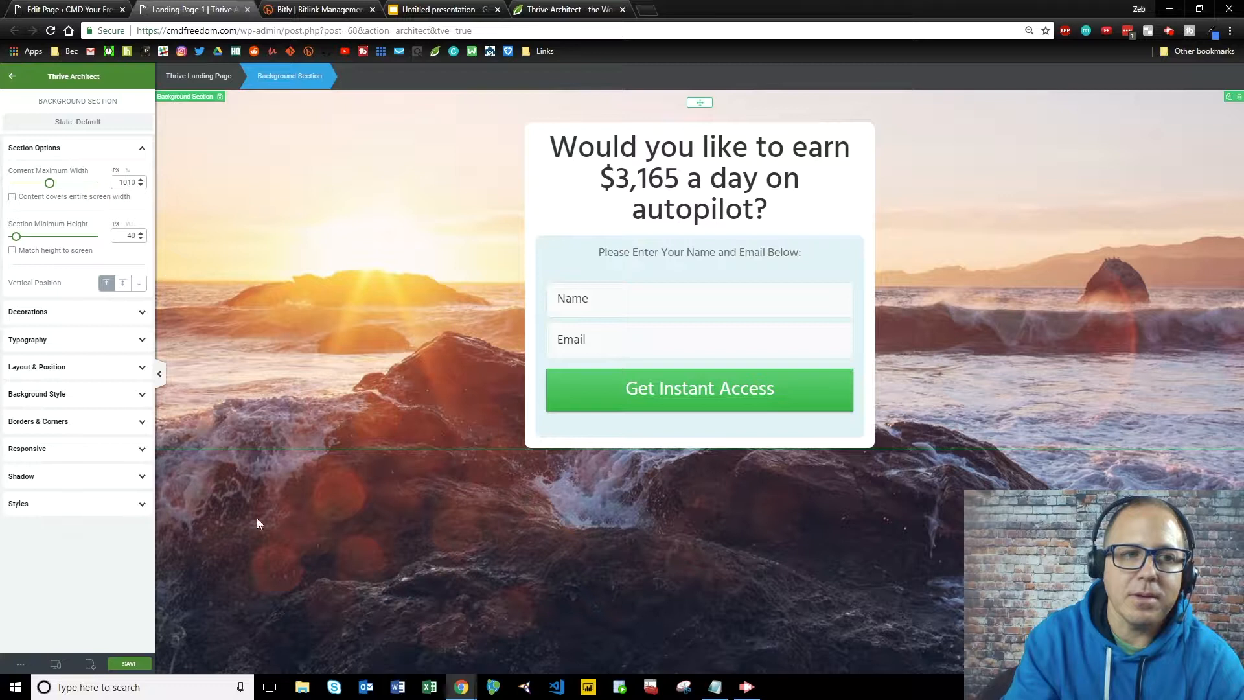
{"action": "left_click", "coordinate": [318, 508]}
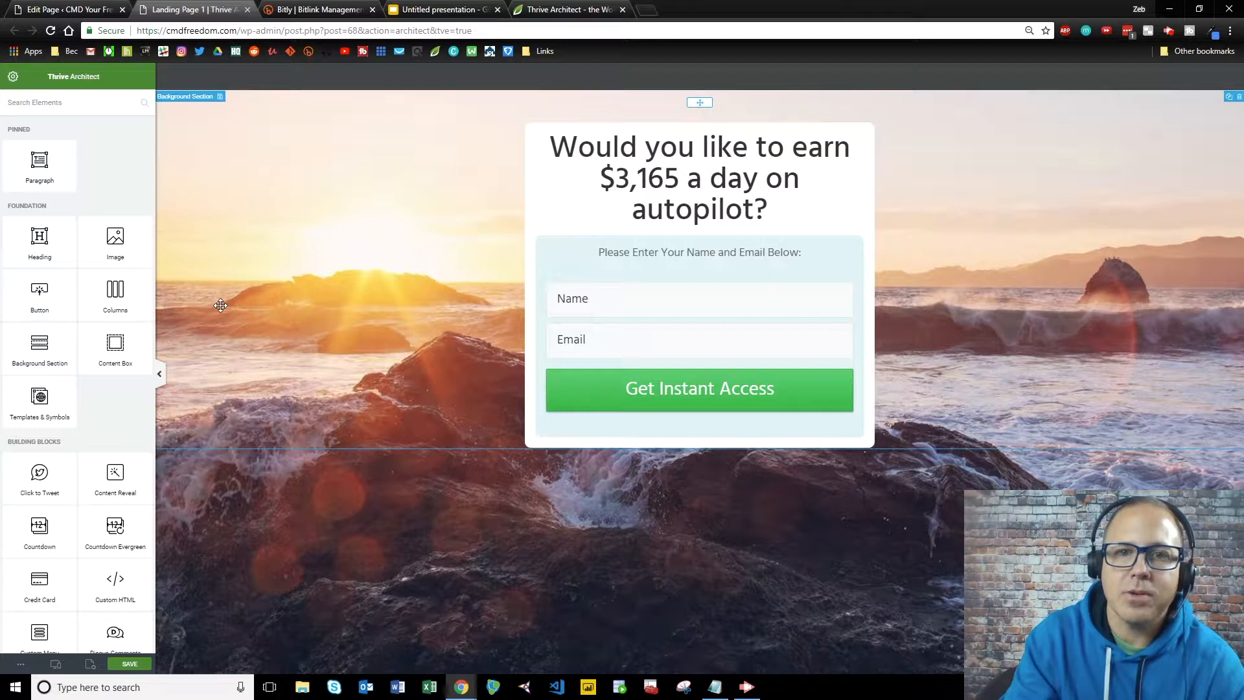
{"action": "left_click", "coordinate": [642, 319]}
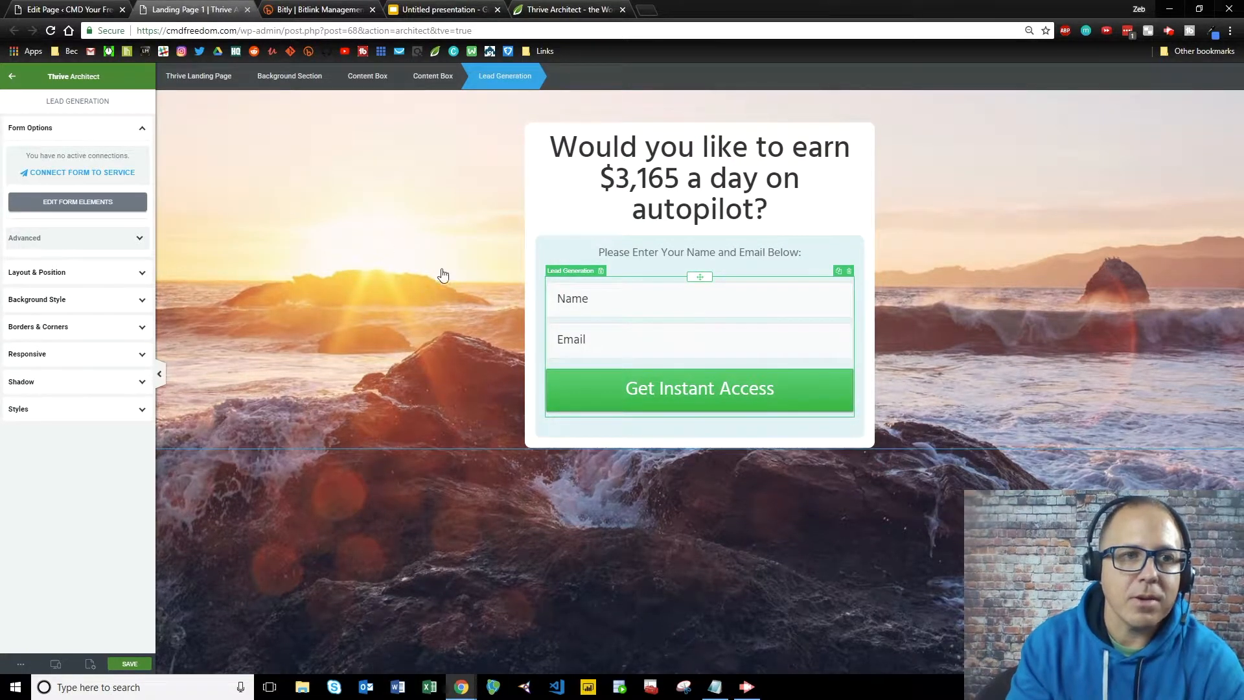
{"action": "left_click", "coordinate": [12, 75]}
{"action": "left_click", "coordinate": [623, 326]}
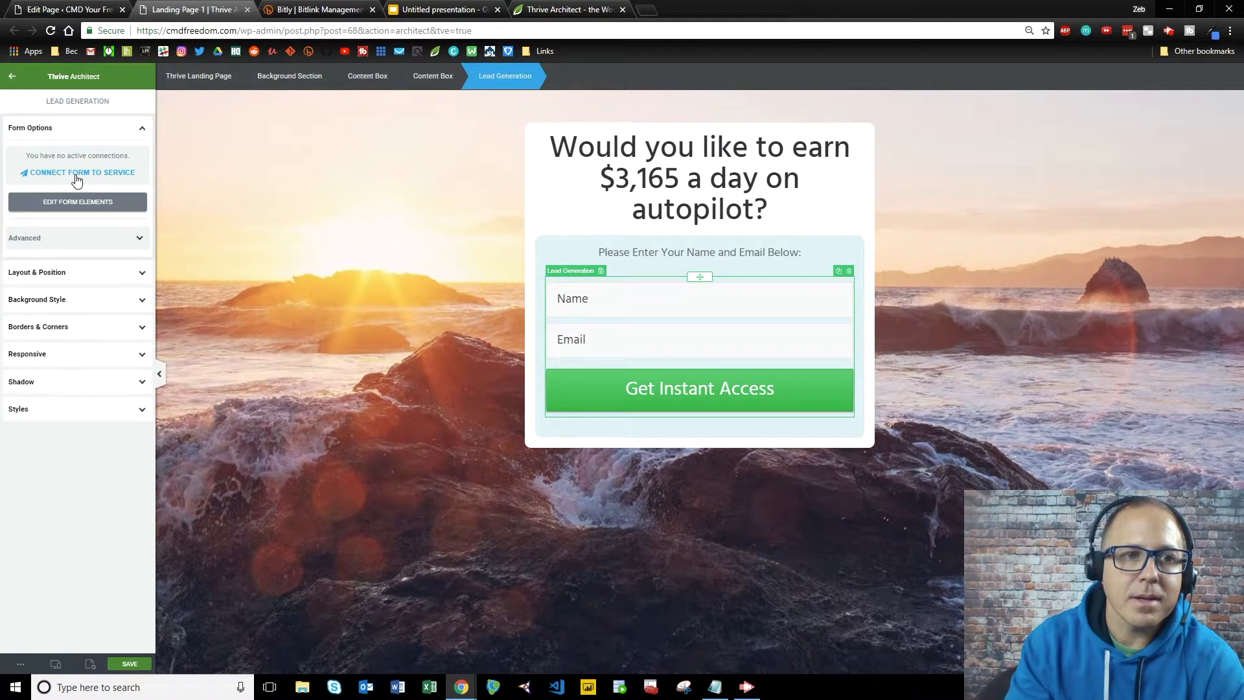
{"action": "left_click", "coordinate": [67, 204]}
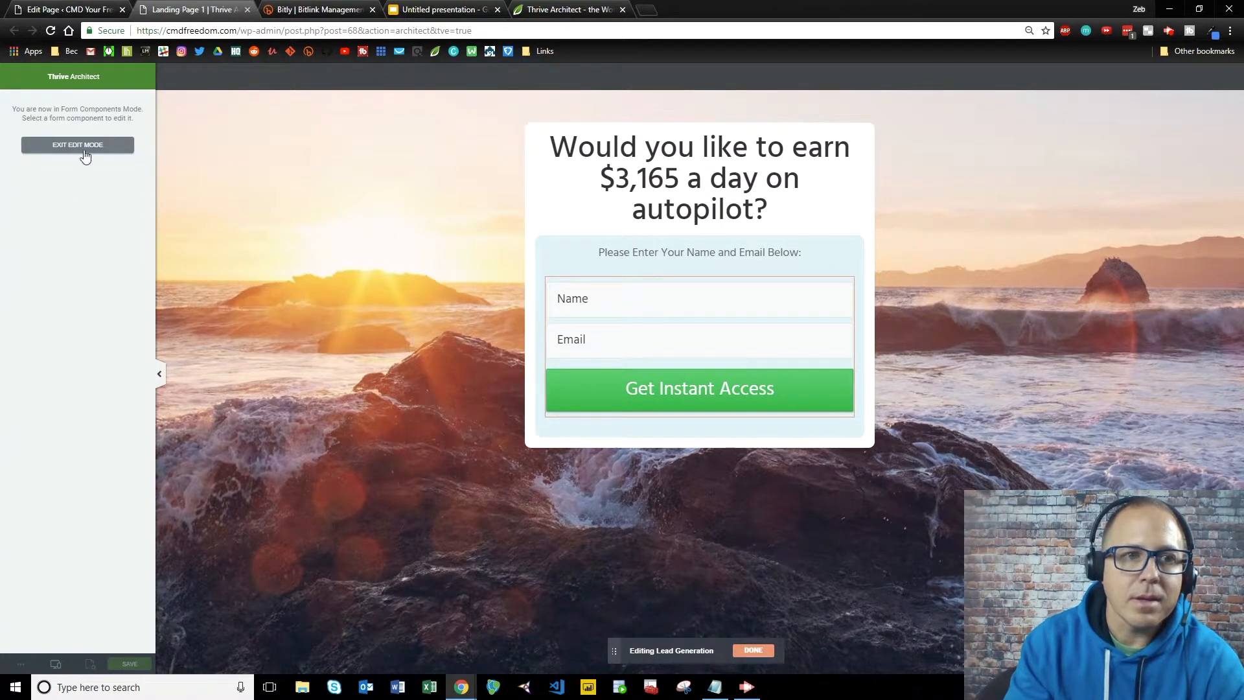
Append 'NOW!' to the submit button so it reads 'Get Instant Access NOW!'.
{"action": "left_click", "coordinate": [777, 401]}
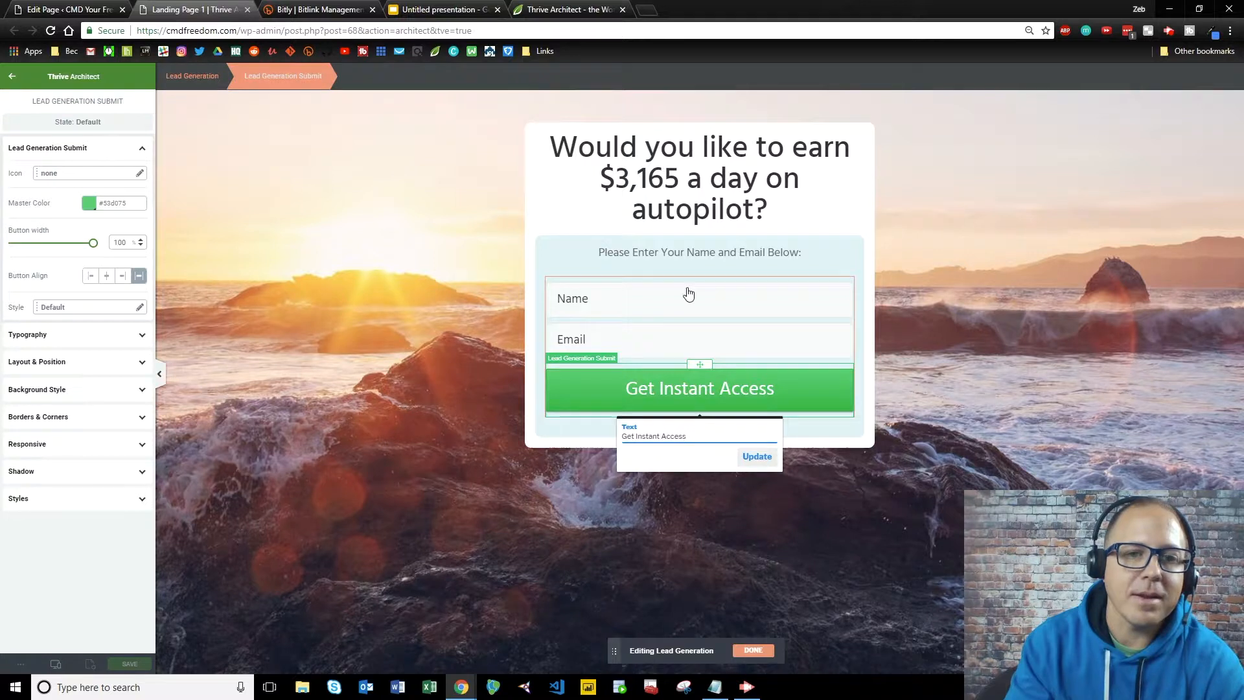
{"action": "left_click", "coordinate": [625, 313]}
{"action": "left_click", "coordinate": [621, 390]}
{"action": "left_click", "coordinate": [621, 390]}
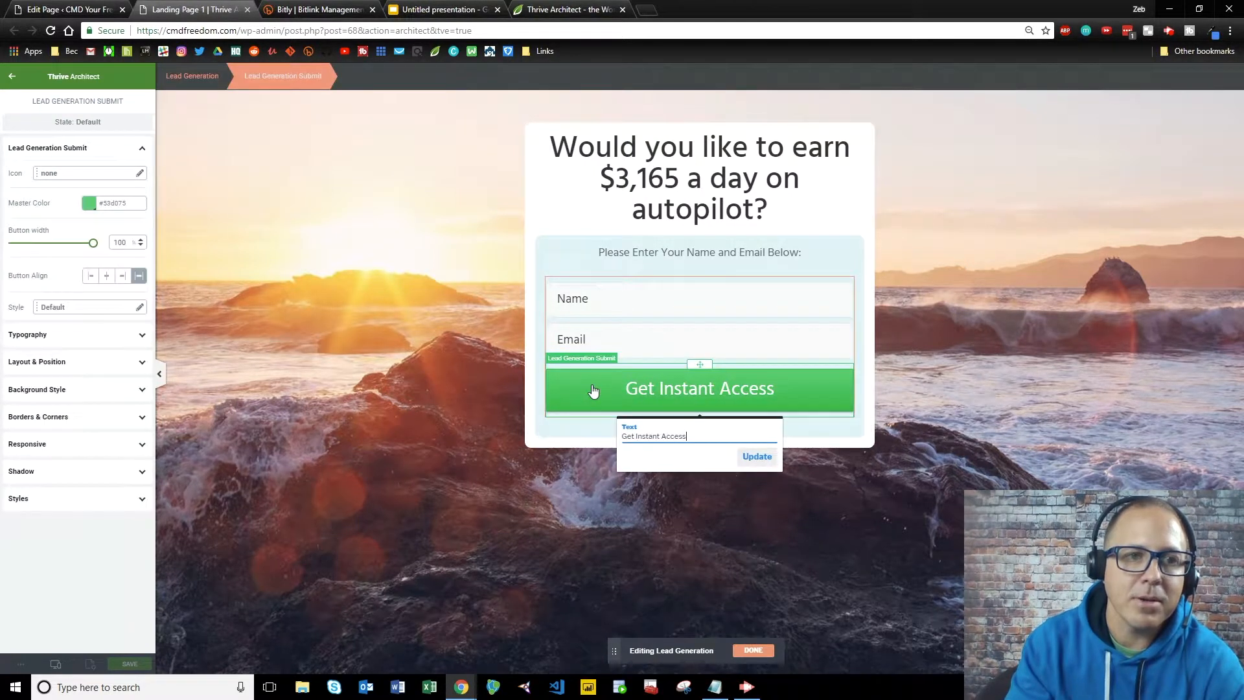
{"action": "double_click", "coordinate": [696, 435]}
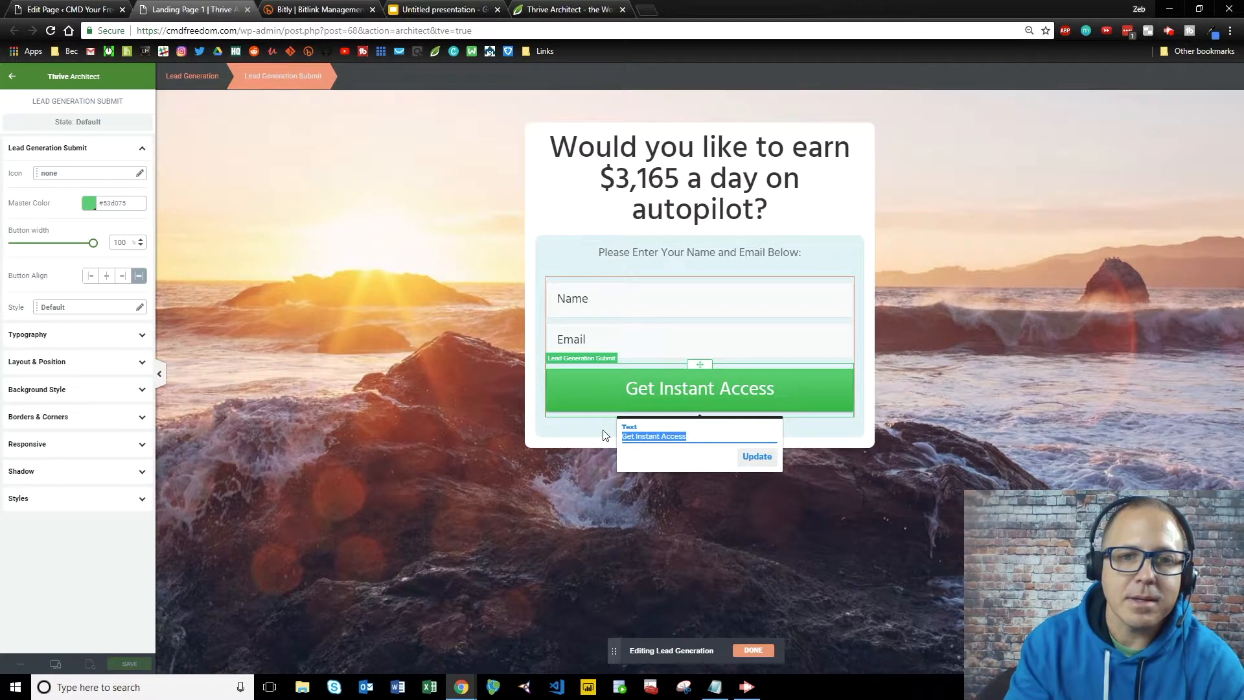
{"action": "left_click", "coordinate": [690, 437]}
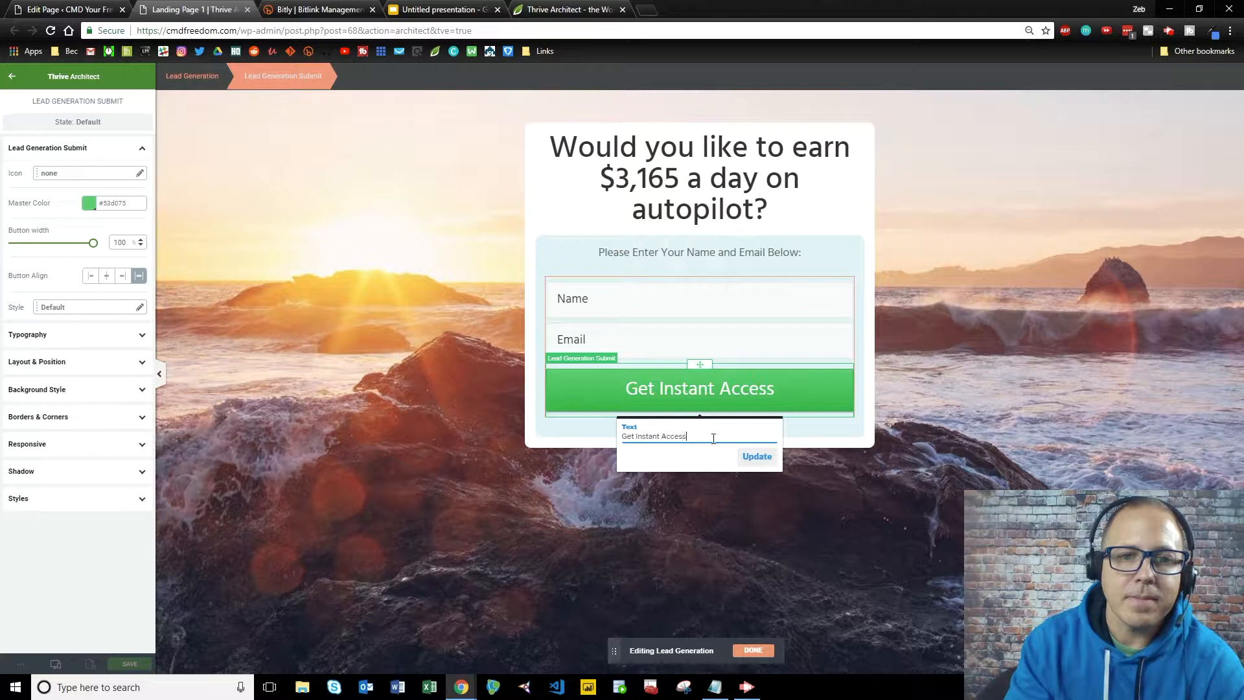
{"action": "type", "text": "NOW!"}
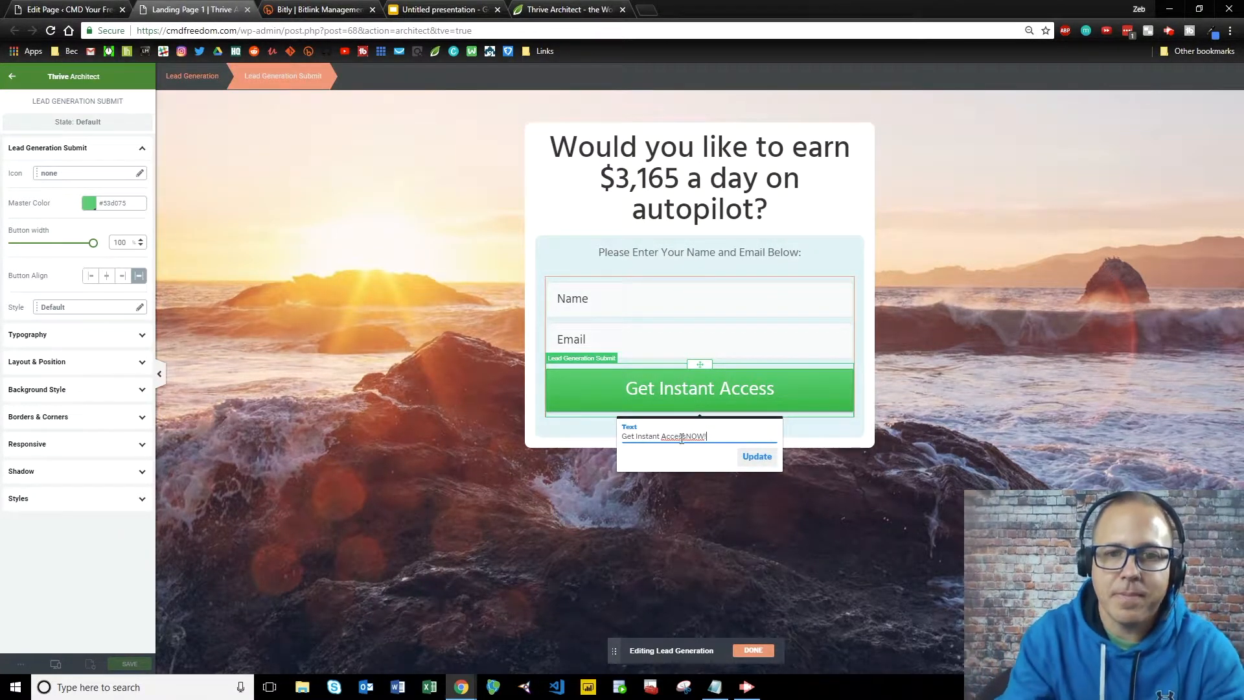
{"action": "left_click", "coordinate": [756, 456]}
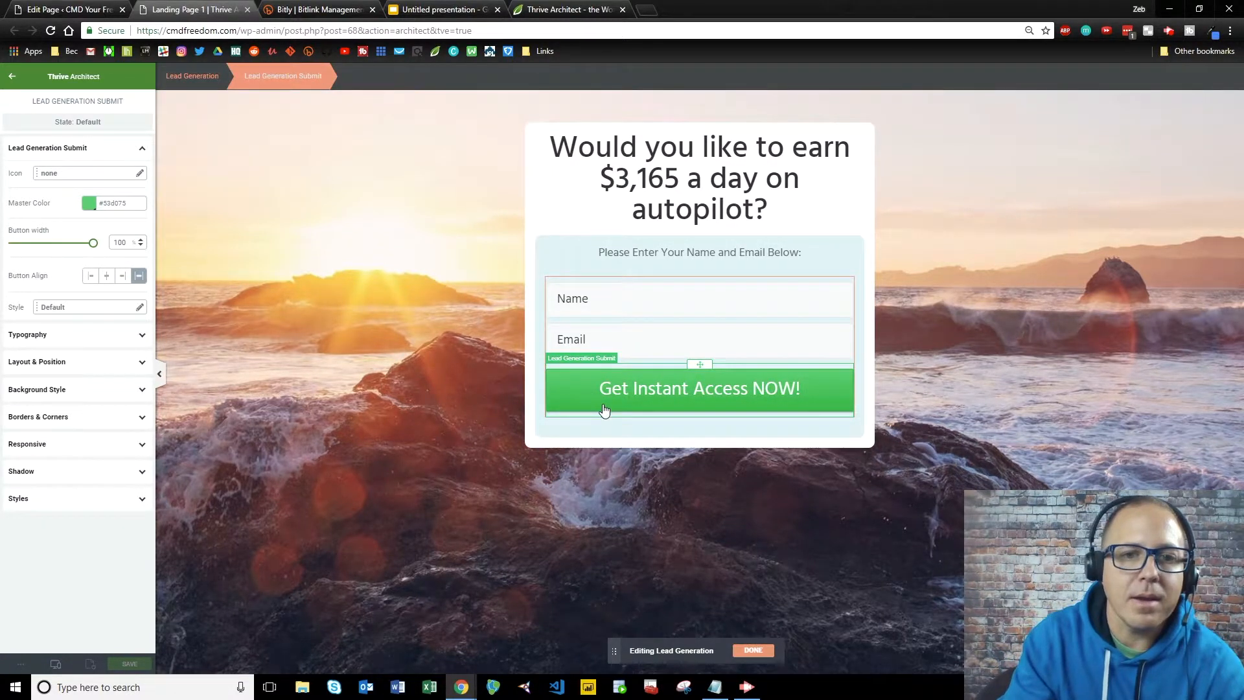
Color the button pure red (#ff0000) and exit form component editing.
{"action": "left_click", "coordinate": [86, 205]}
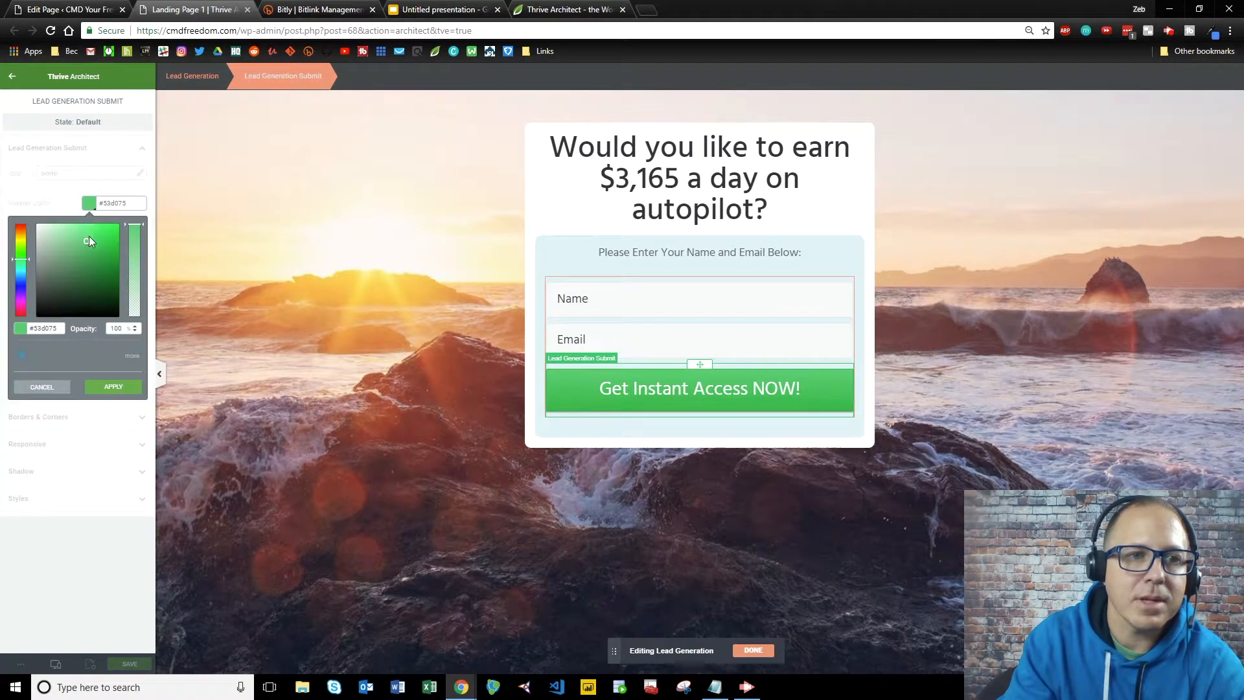
{"action": "left_click", "coordinate": [21, 312]}
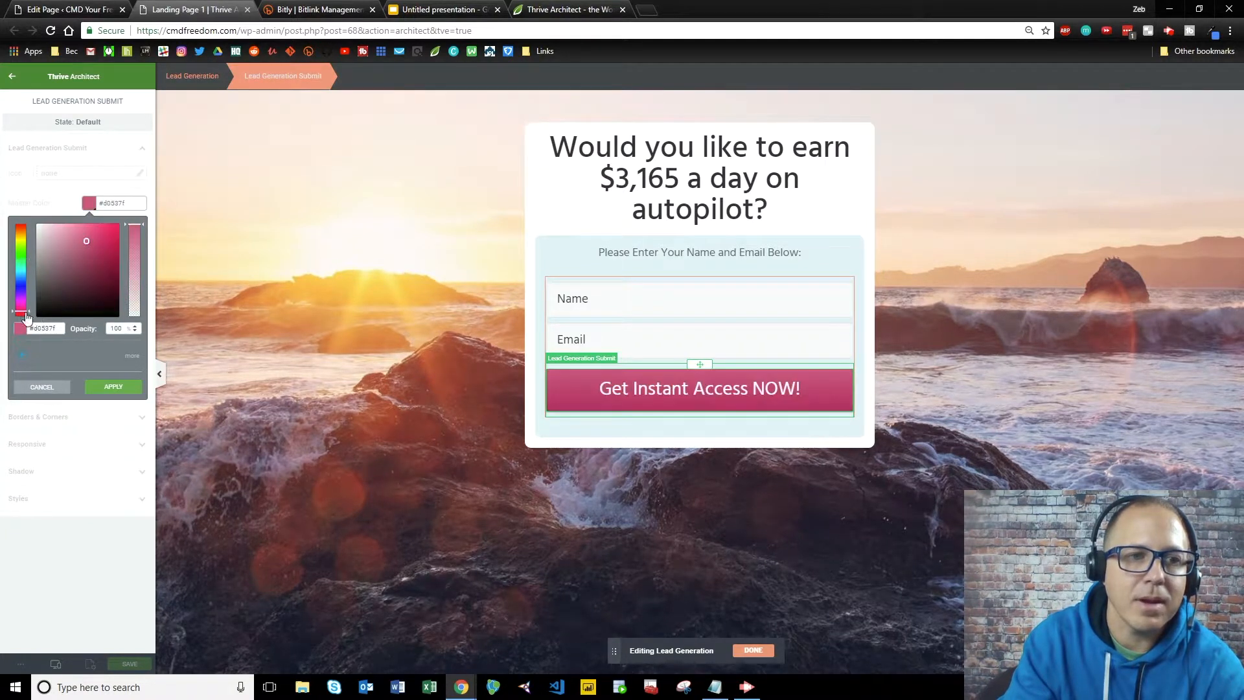
{"action": "mouse_move", "coordinate": [22, 316]}
{"action": "left_mouse_down"}
{"action": "mouse_move", "coordinate": [22, 340]}
{"action": "mouse_move", "coordinate": [3, 332]}
{"action": "left_mouse_up"}
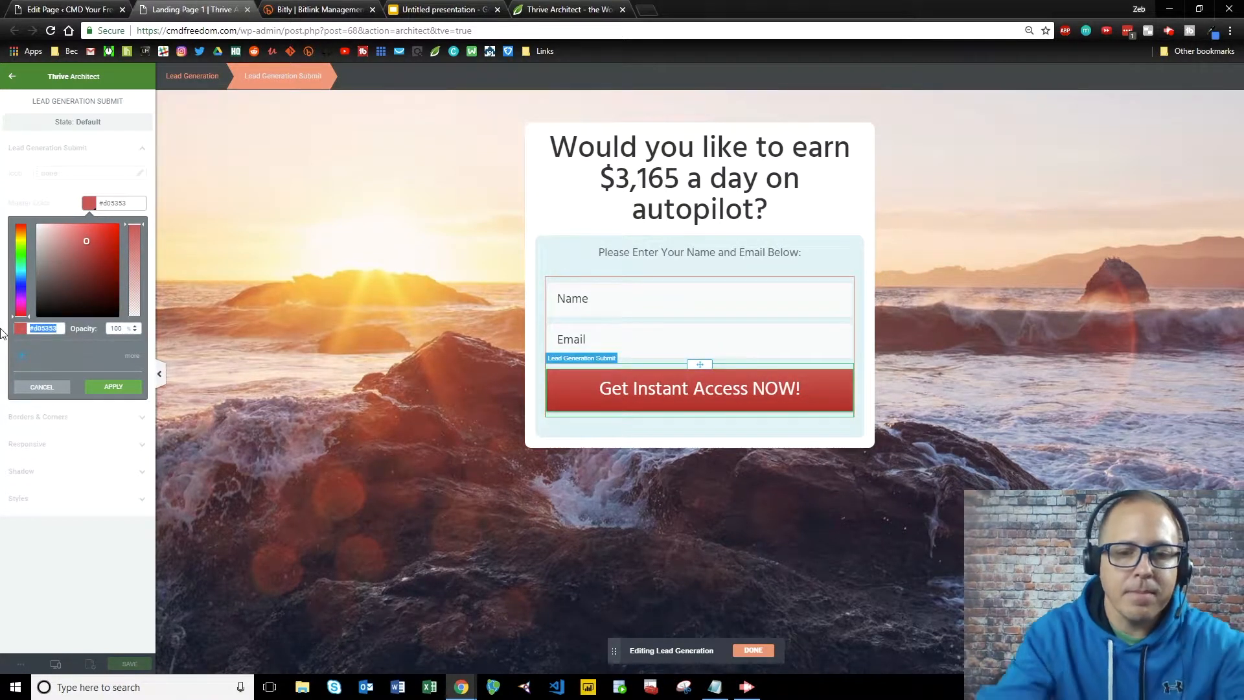
{"action": "type", "text": "f0000"}
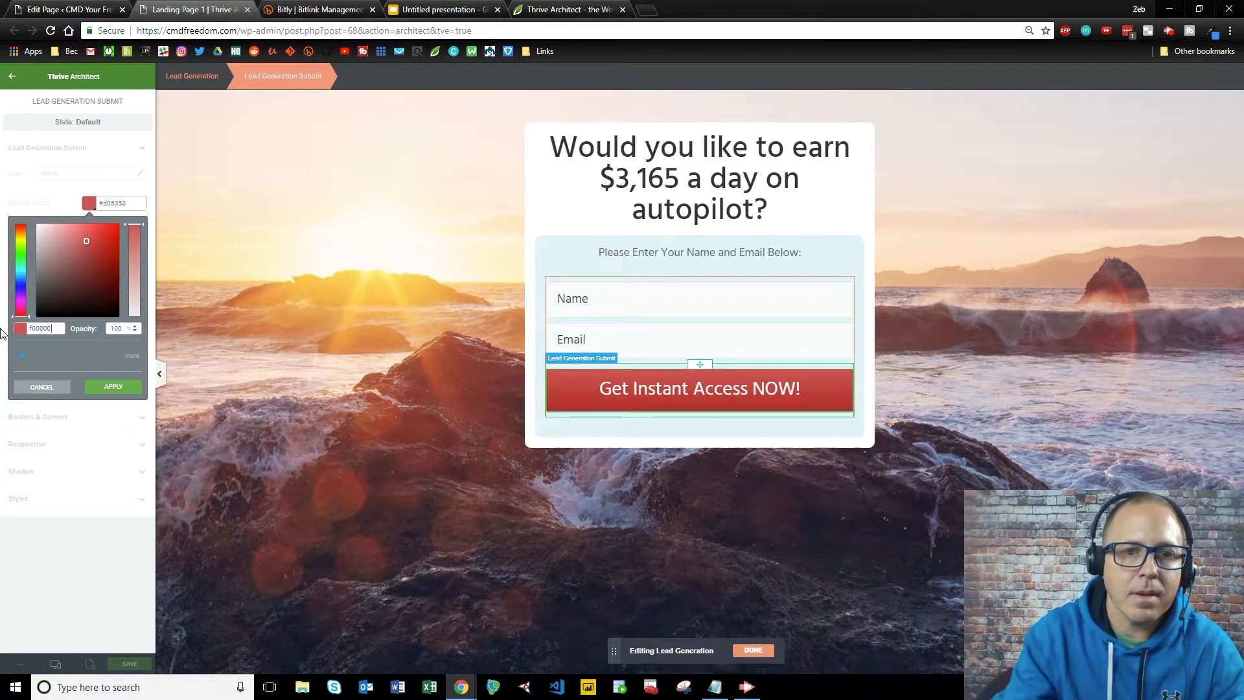
{"action": "type", "text": "0"}
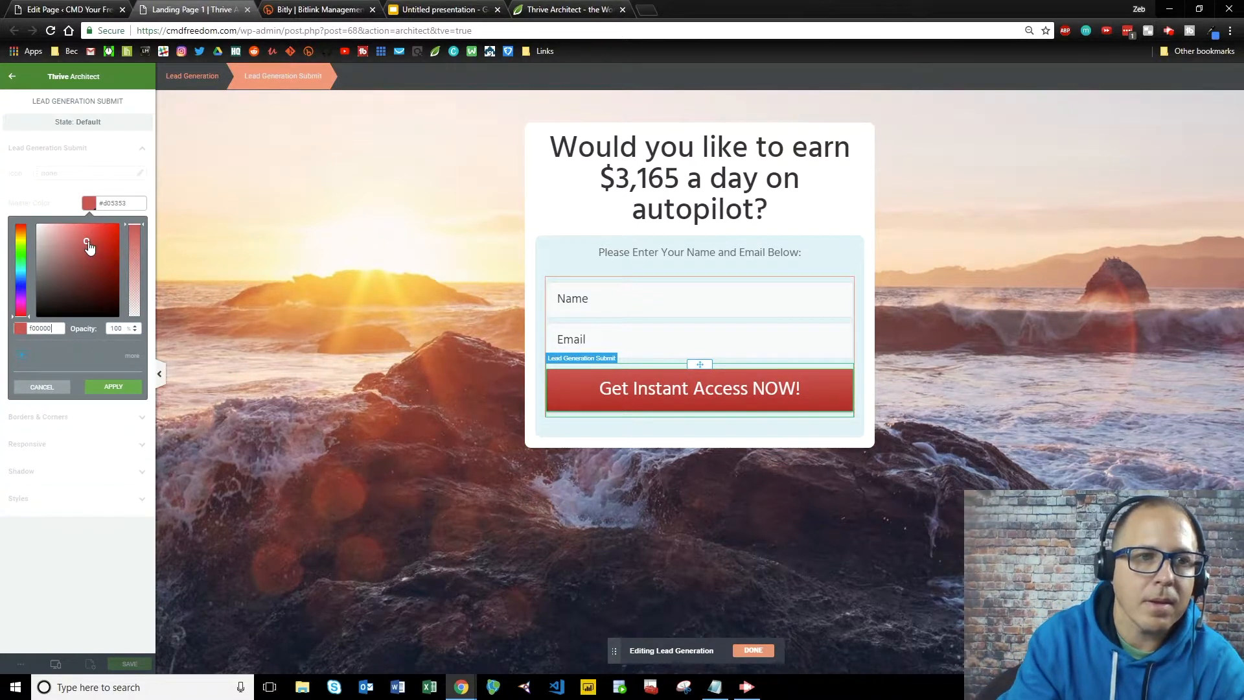
{"action": "left_click", "coordinate": [113, 386]}
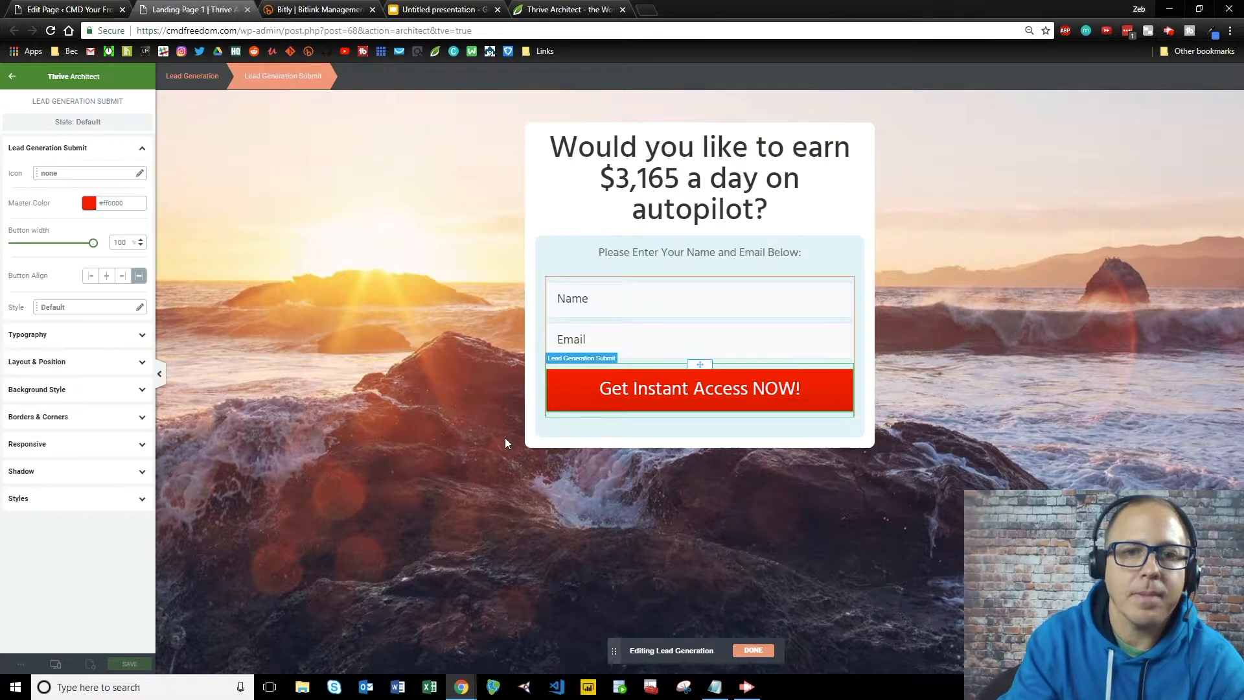
{"action": "left_click", "coordinate": [690, 403]}
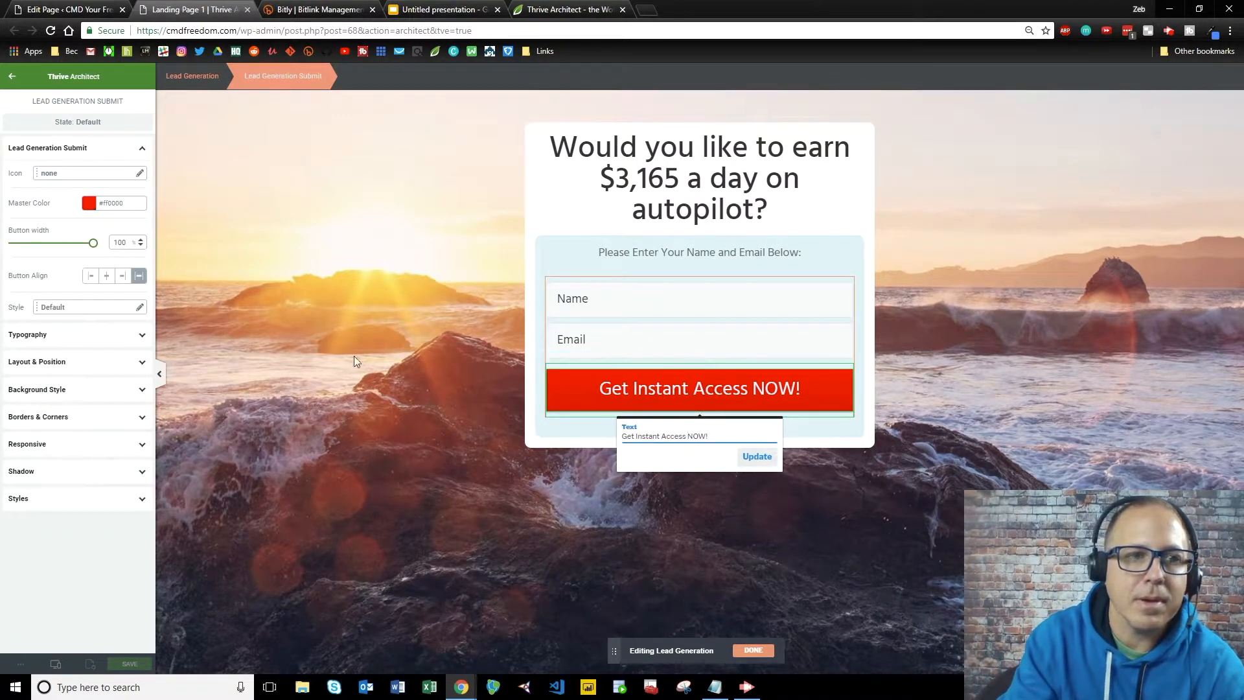
{"action": "left_click", "coordinate": [862, 504]}
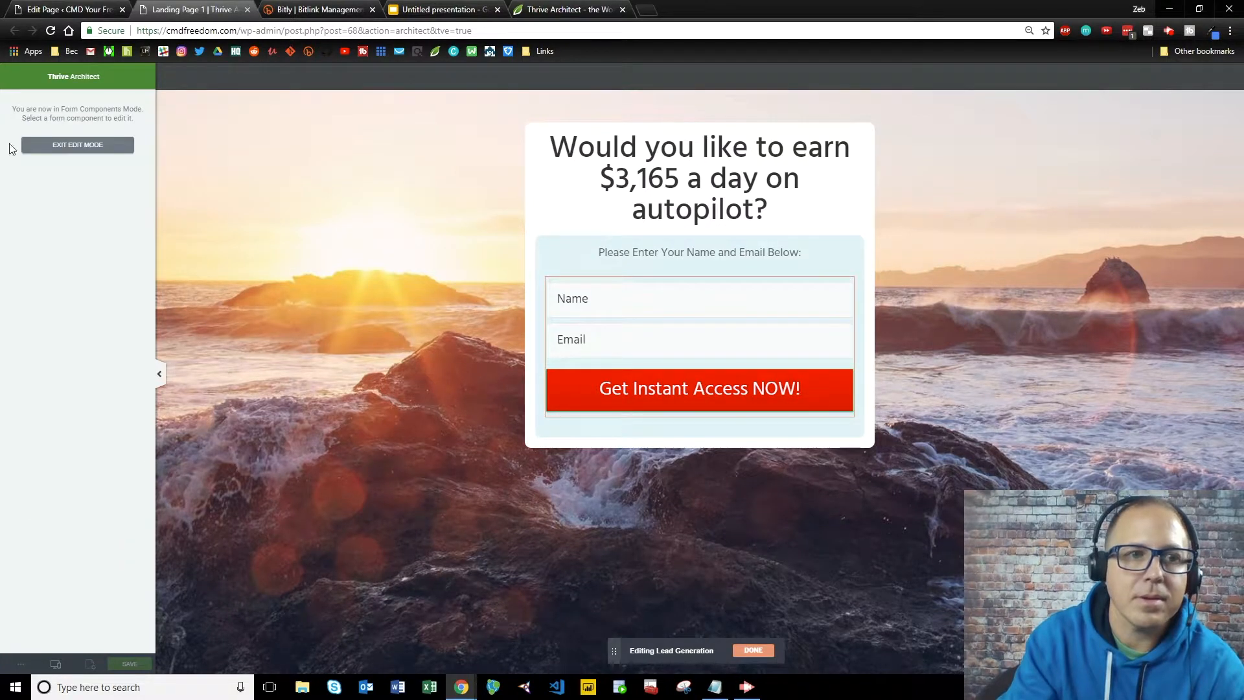
{"action": "left_click", "coordinate": [65, 147]}
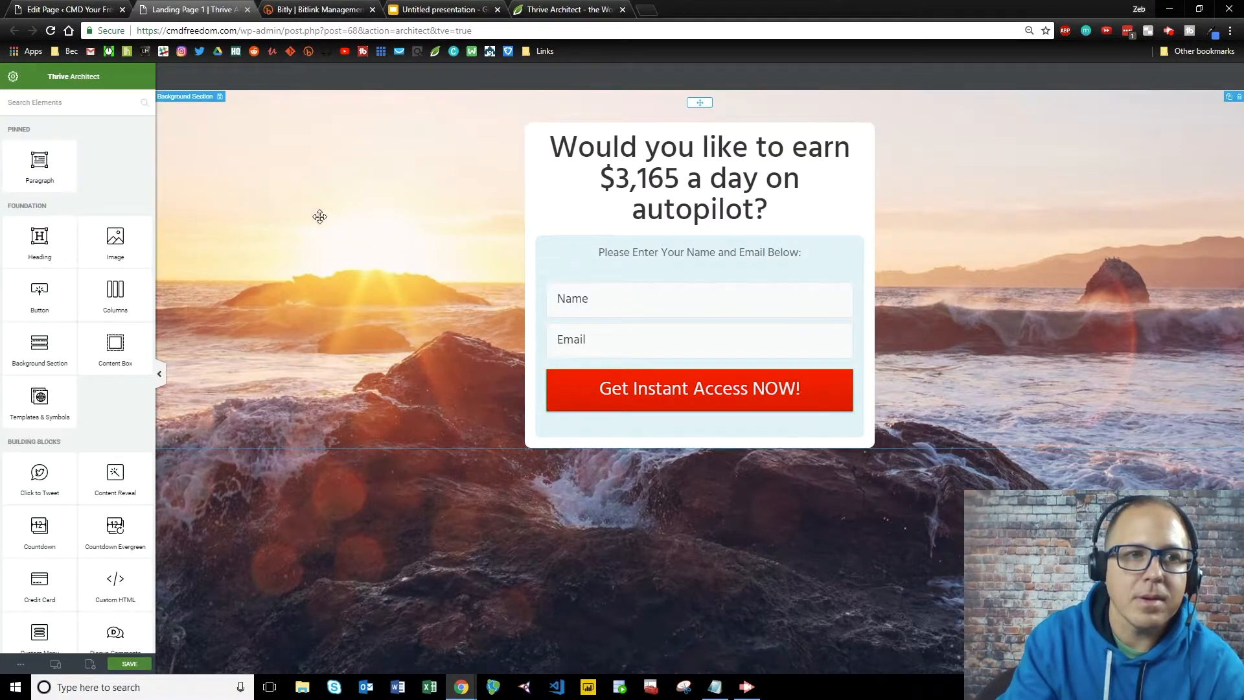
Select the Lead Generation form and start a new API connection from Connect Form to Service.
{"action": "left_click", "coordinate": [651, 329]}
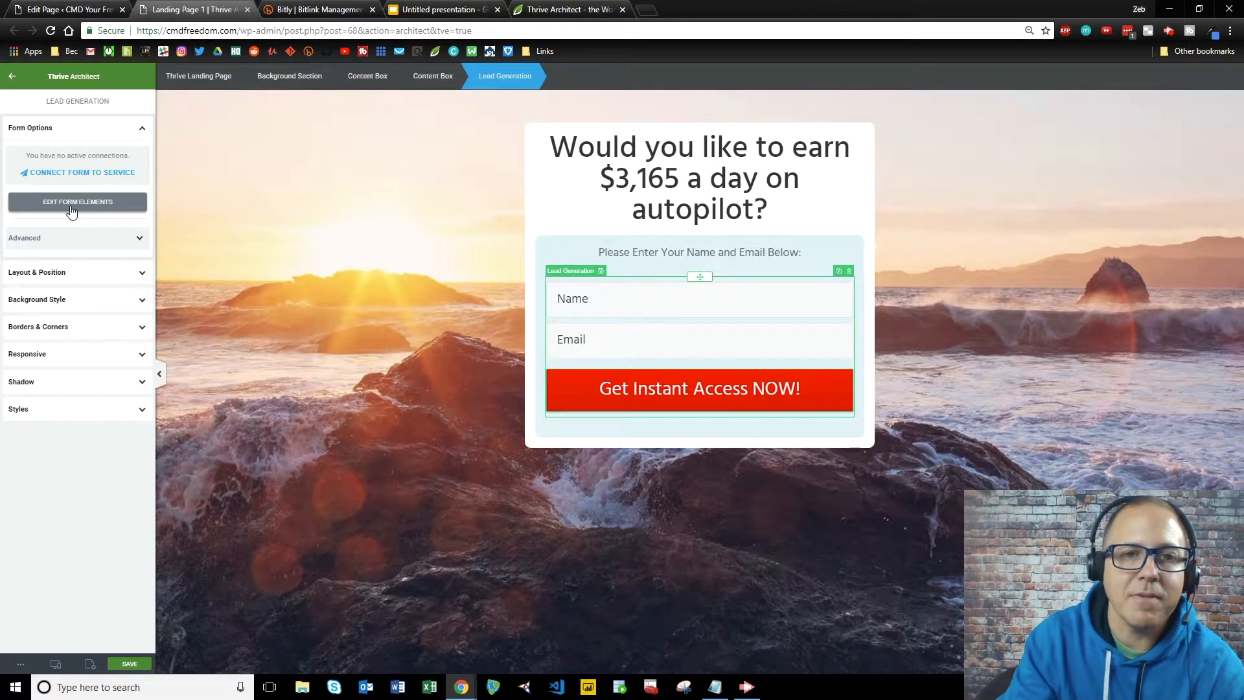
{"action": "left_click", "coordinate": [325, 360]}
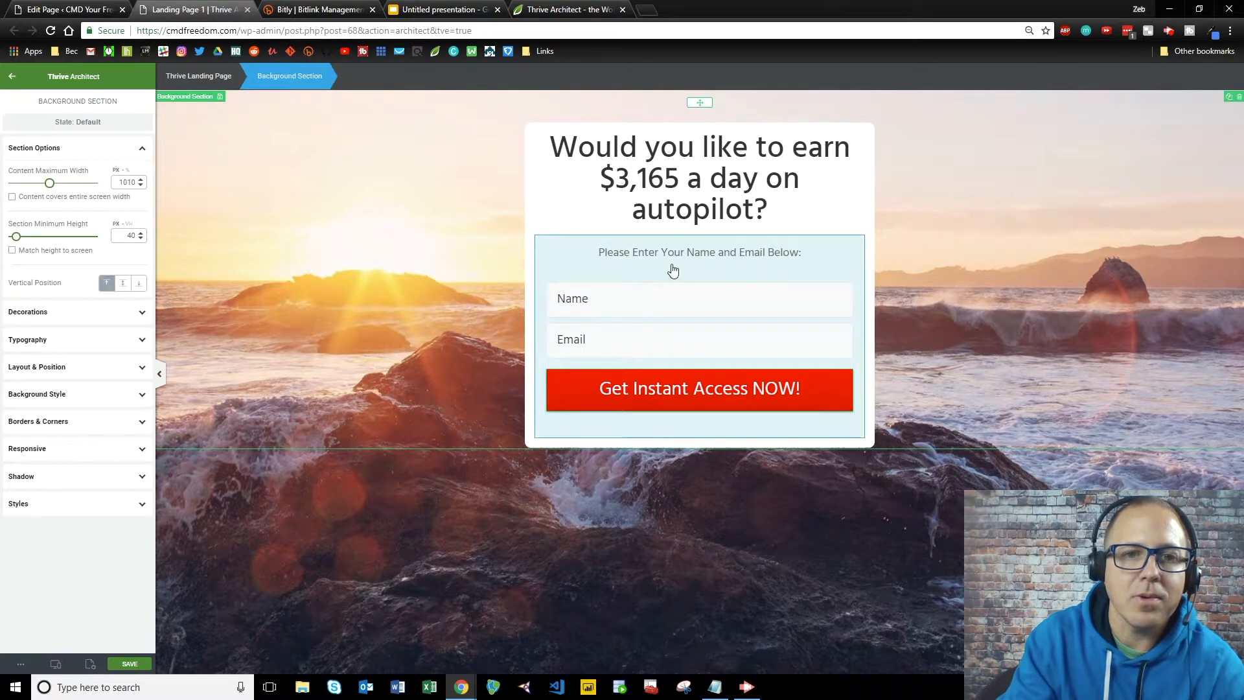
{"action": "left_click", "coordinate": [592, 317]}
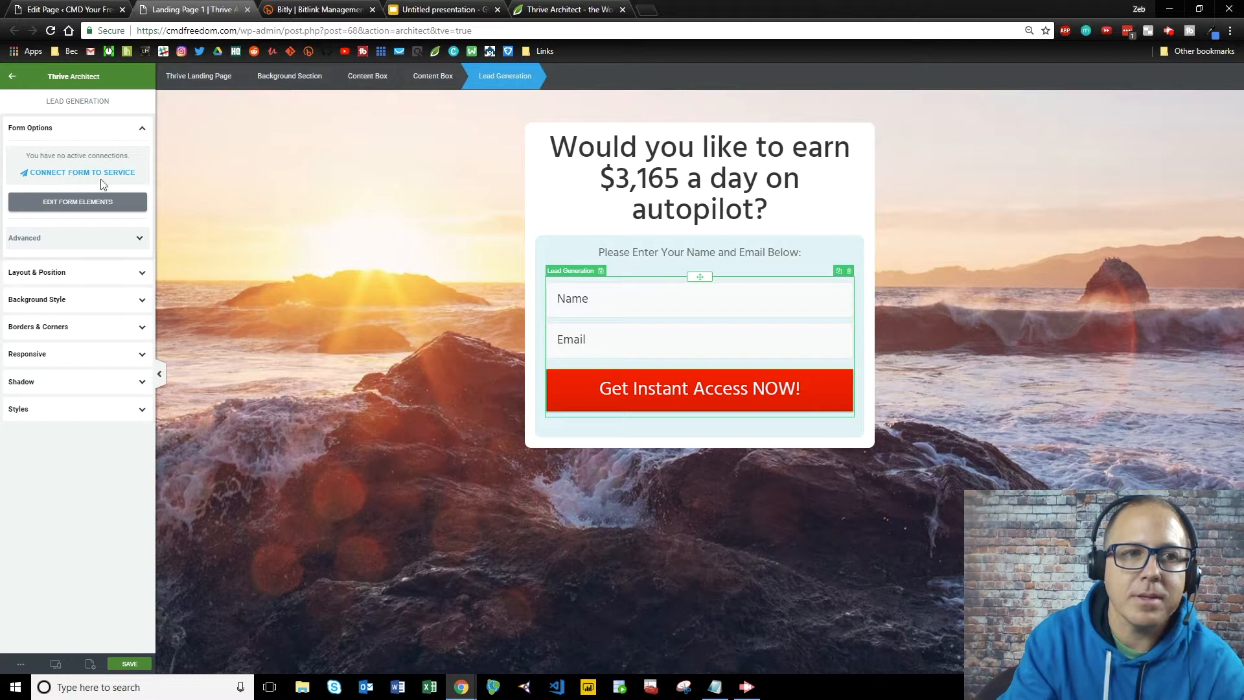
{"action": "left_click", "coordinate": [67, 173]}
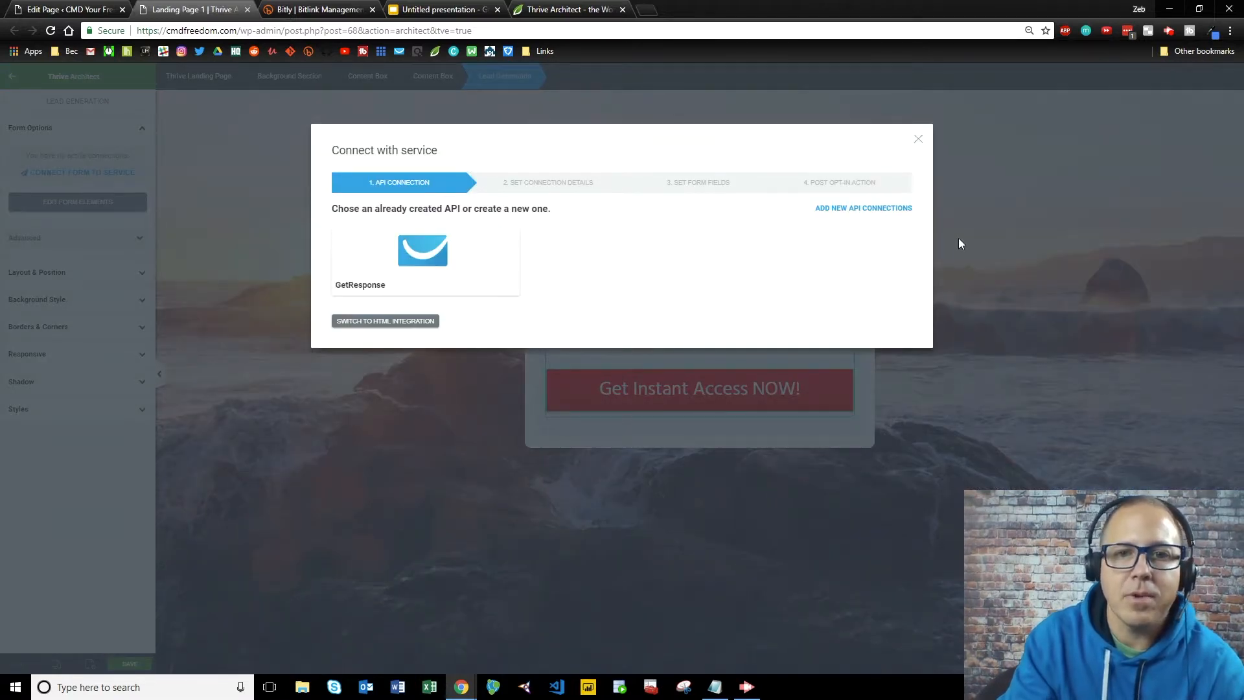
{"action": "left_click", "coordinate": [850, 209]}
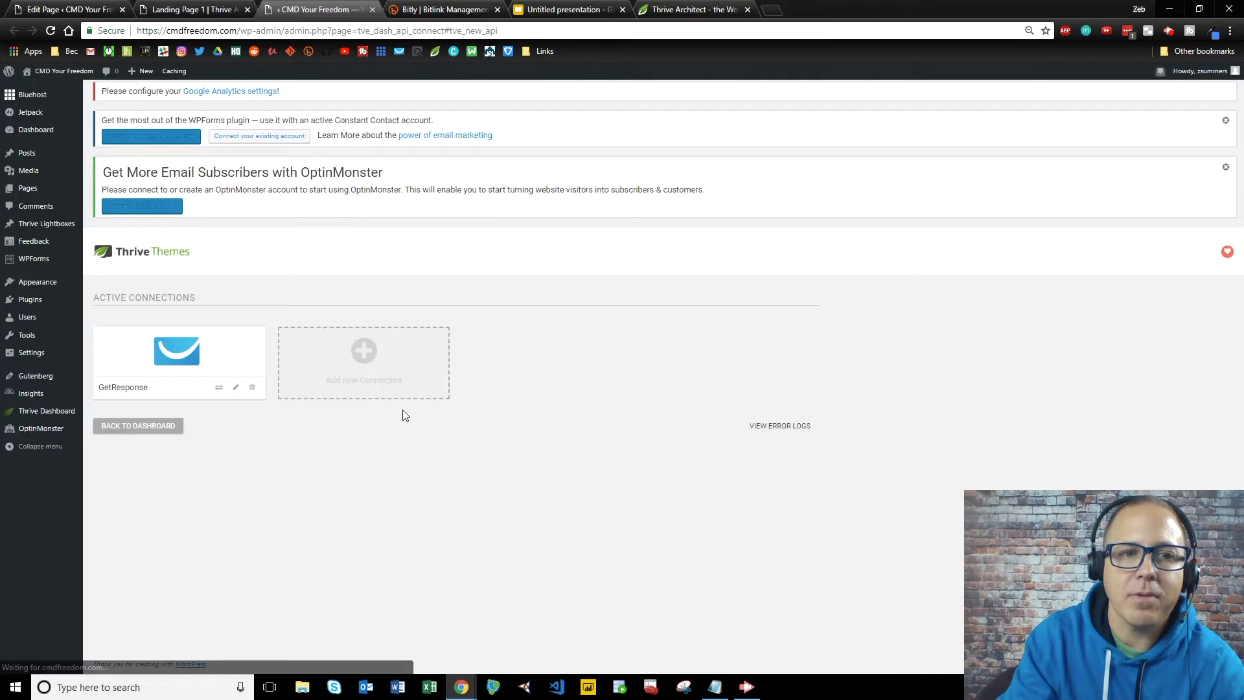
Begin adding an AWeber connection, then abandon its sign-in tab and return to the editor.
{"action": "left_click", "coordinate": [379, 379]}
{"action": "left_click", "coordinate": [420, 349]}
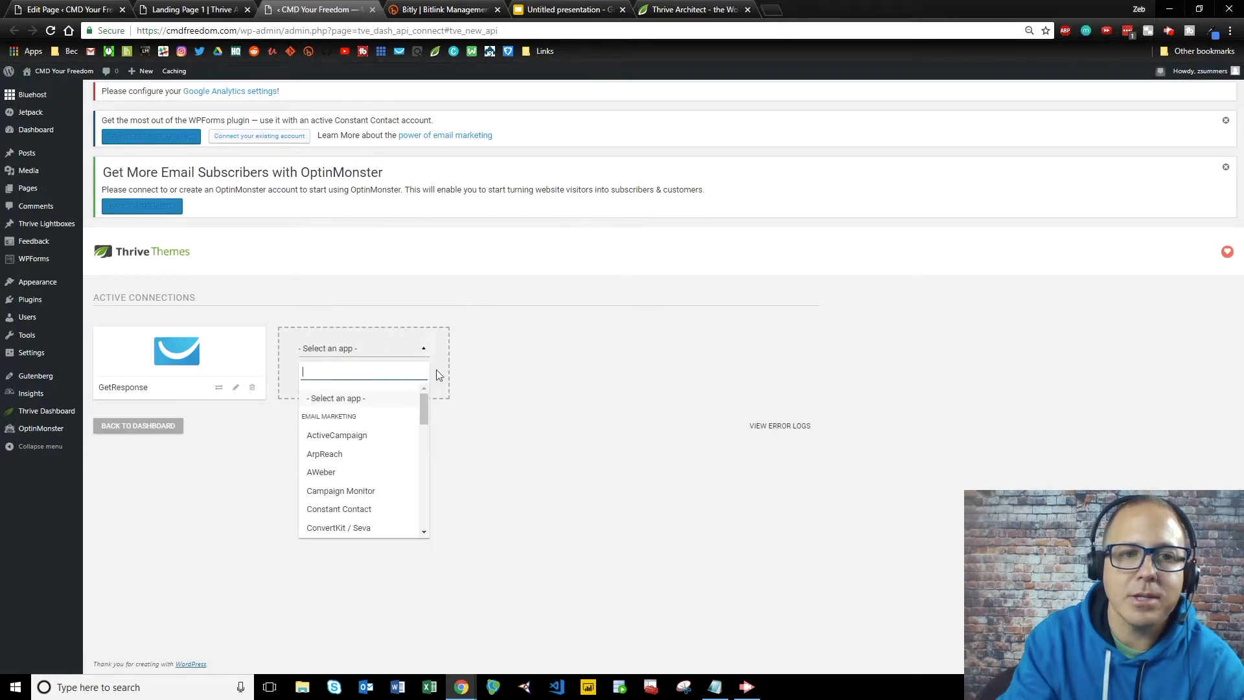
{"action": "scroll", "coordinate": [356, 435], "scroll_direction": "down", "scroll_amount": 5}
{"action": "scroll", "coordinate": [357, 437], "scroll_direction": "down", "scroll_amount": 6}
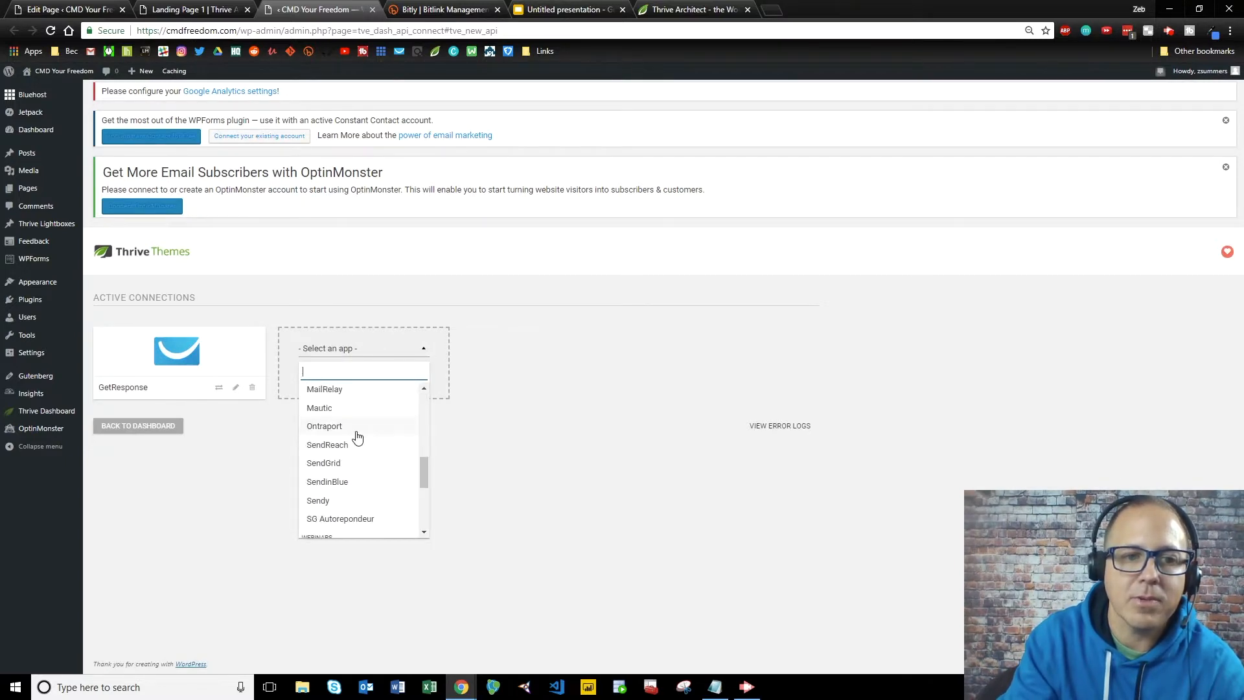
{"action": "left_click", "coordinate": [473, 466]}
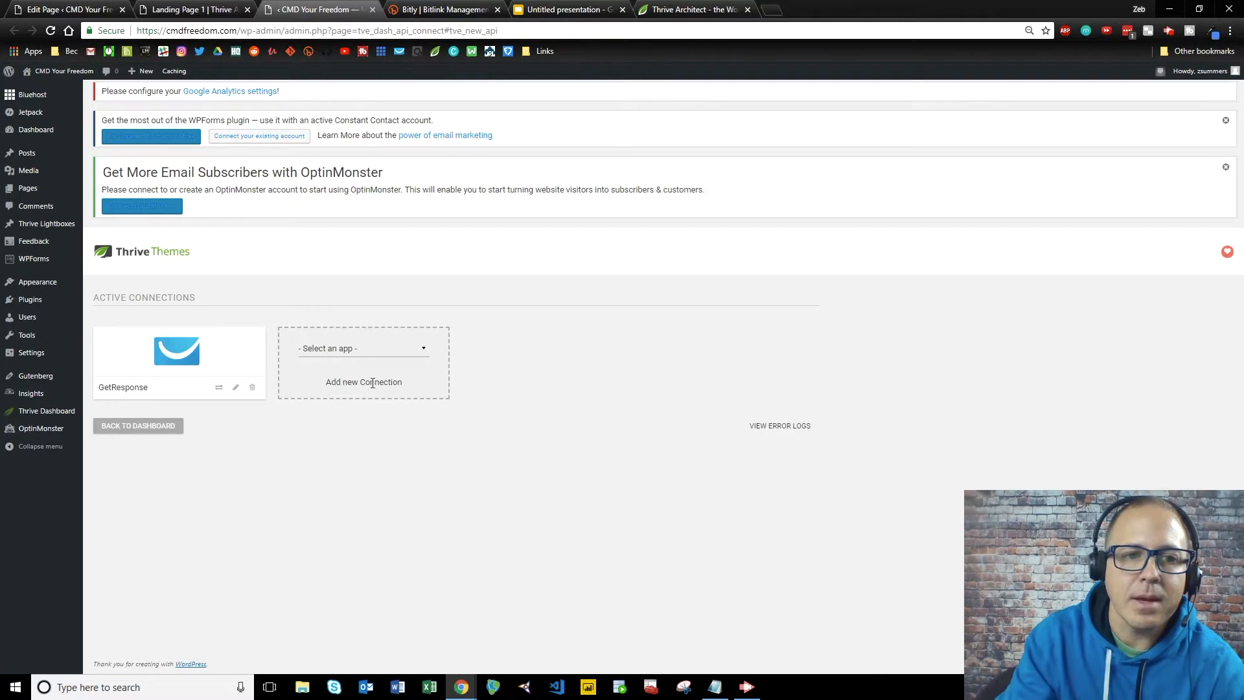
{"action": "left_click", "coordinate": [425, 351]}
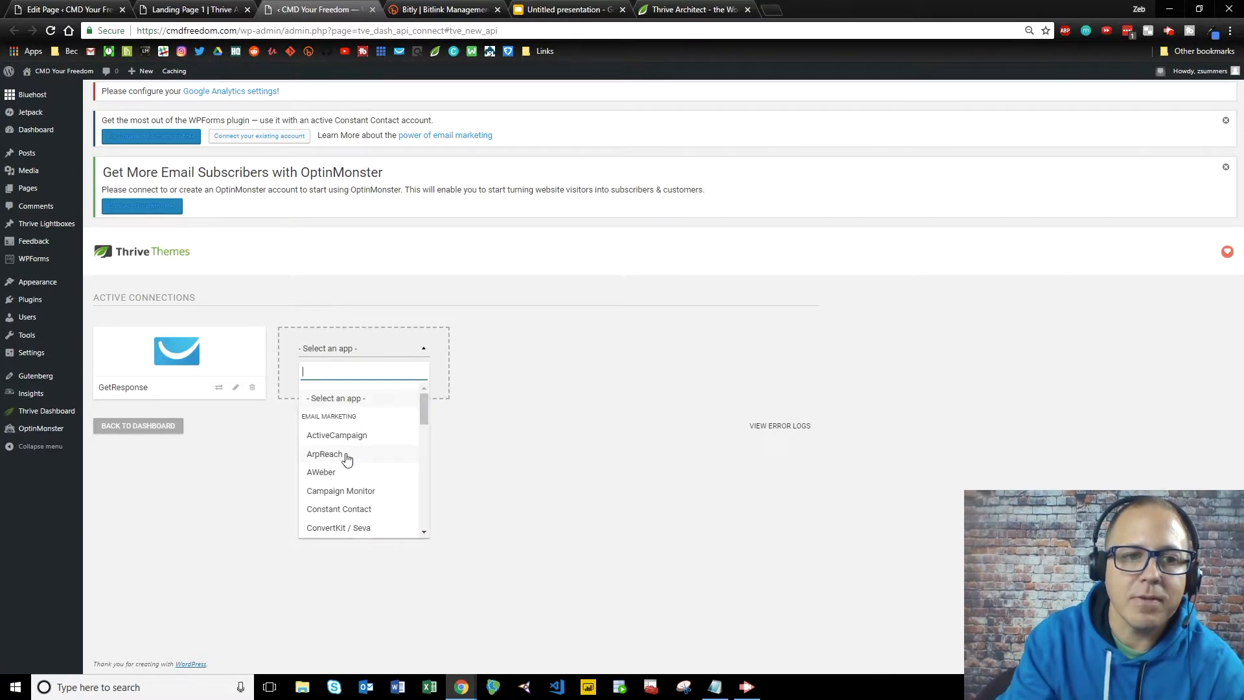
{"action": "left_click", "coordinate": [339, 468]}
{"action": "left_click", "coordinate": [393, 417]}
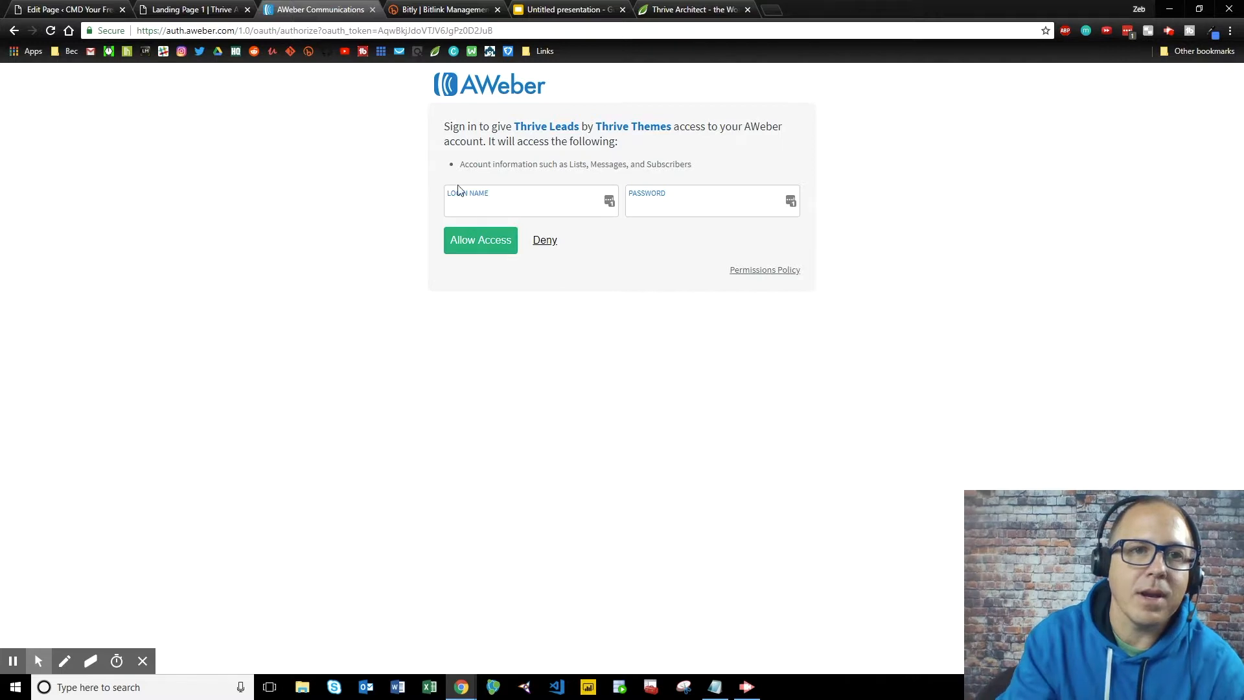
{"action": "left_click", "coordinate": [372, 9]}
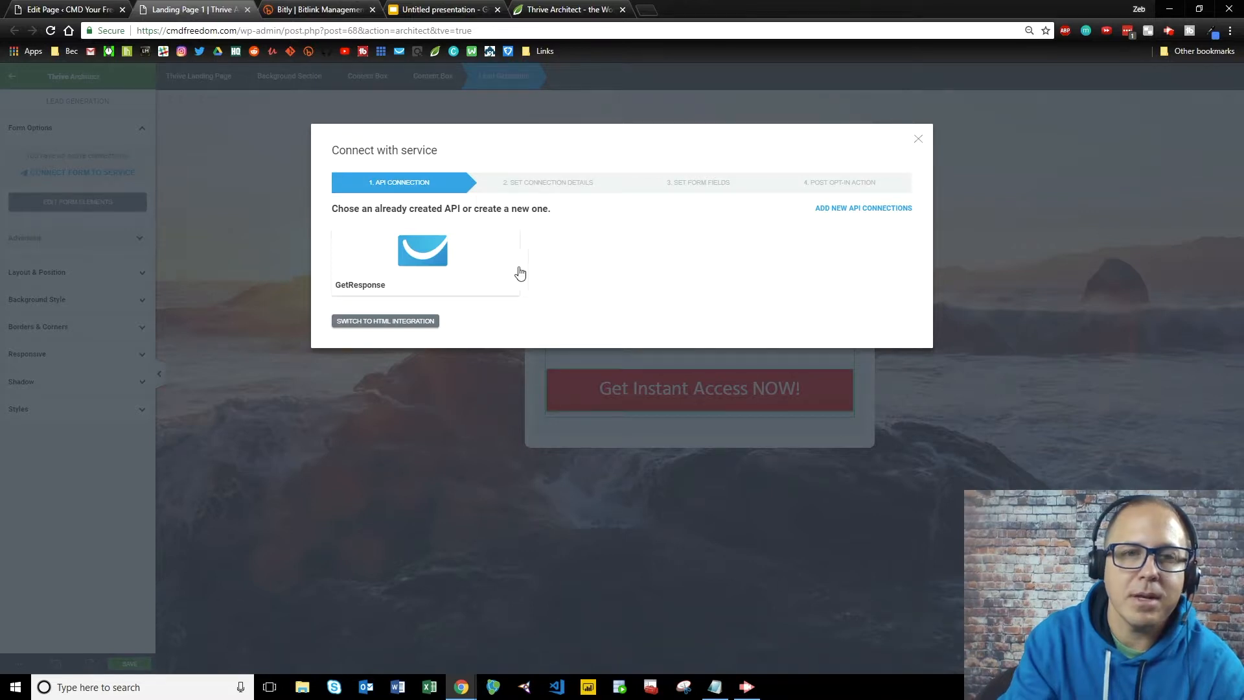
Connect the form to GetResponse with its existing mailing list and cycle day 0.
{"action": "left_click", "coordinate": [440, 259]}
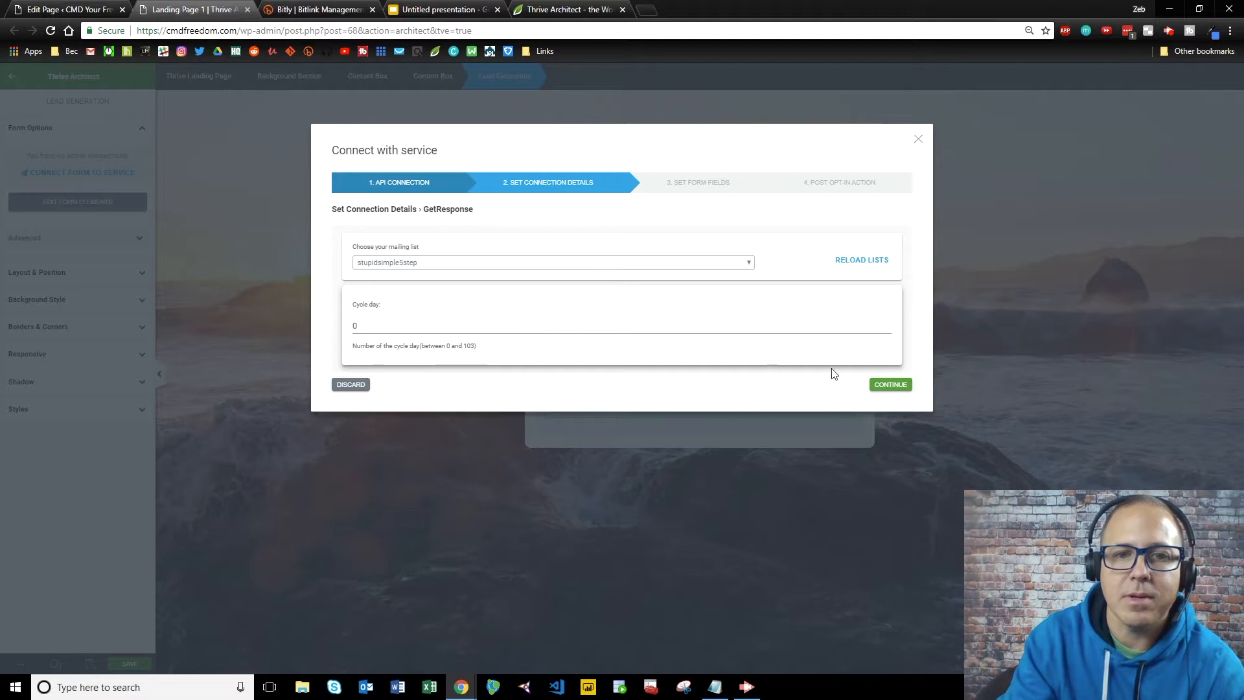
{"action": "left_click", "coordinate": [890, 385]}
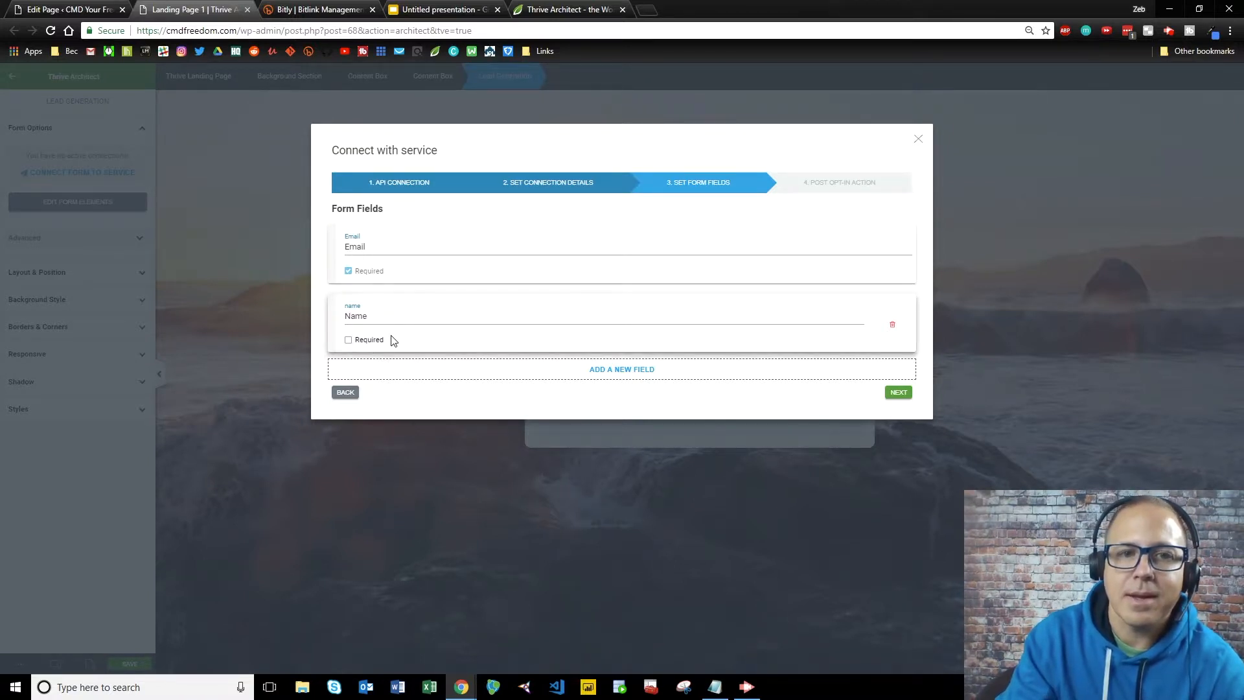
Accept the Email and optional Name fields and choose Redirect to Custom URL as the post opt-in action.
{"action": "left_click", "coordinate": [906, 396]}
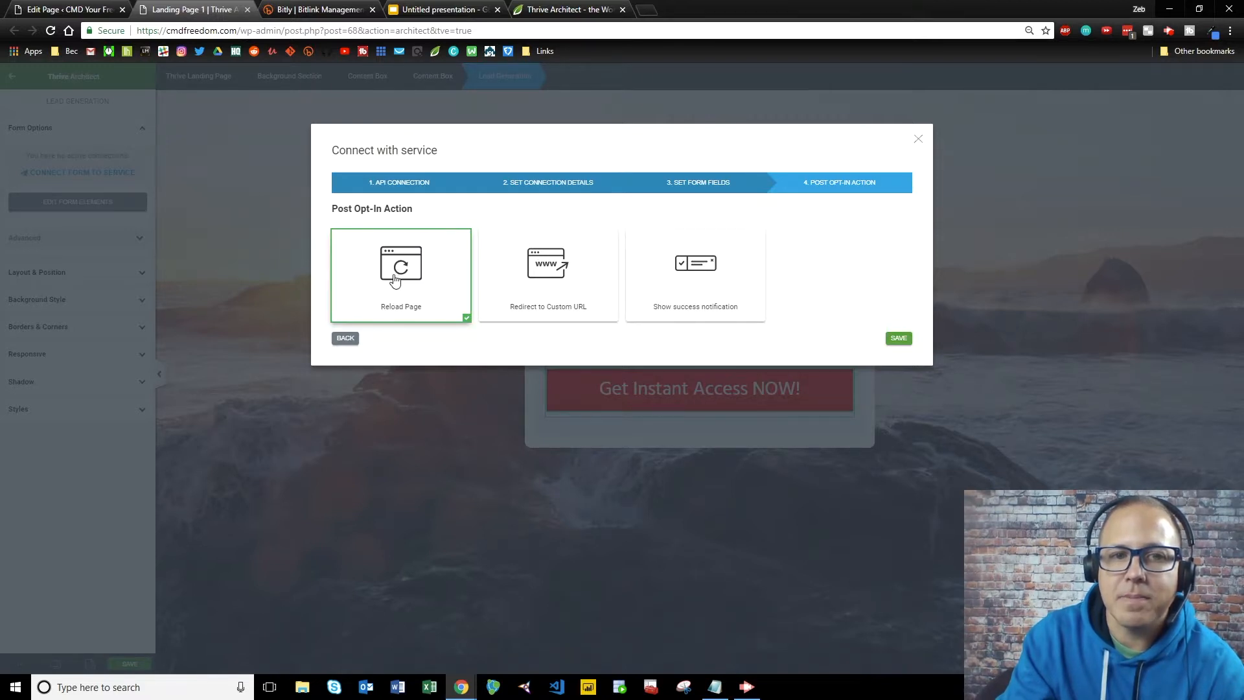
{"action": "left_click", "coordinate": [544, 268]}
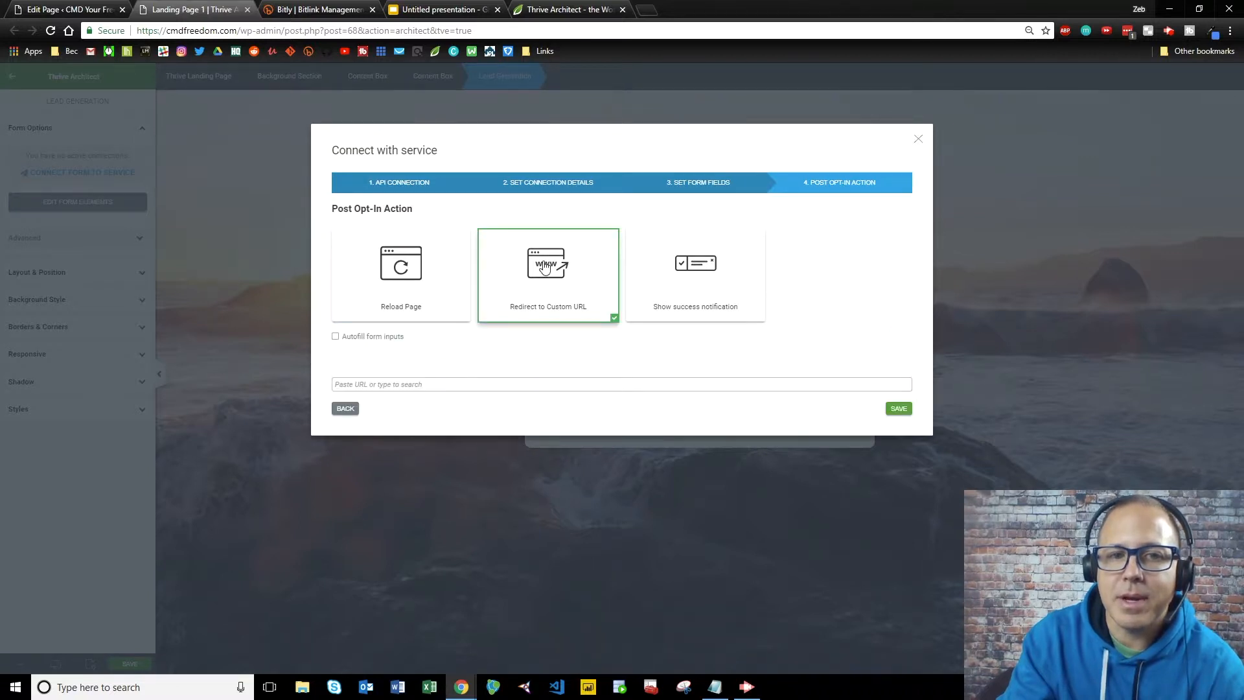
{"action": "left_click", "coordinate": [688, 271]}
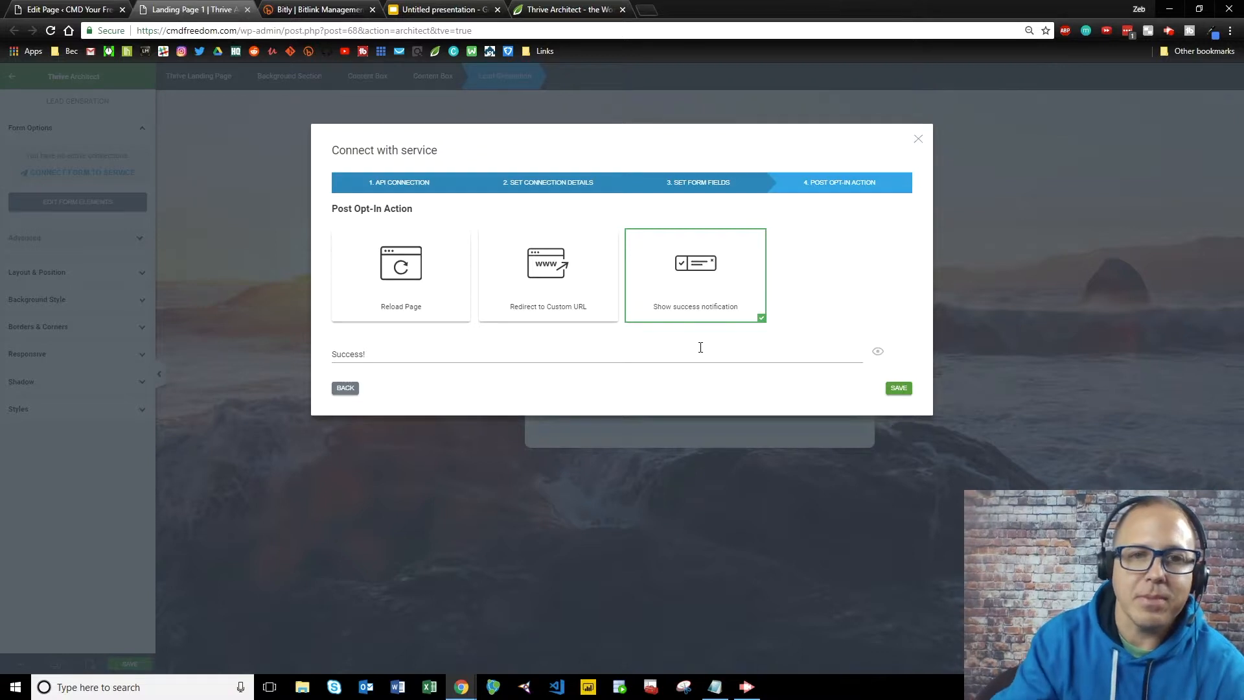
{"action": "left_click", "coordinate": [528, 285]}
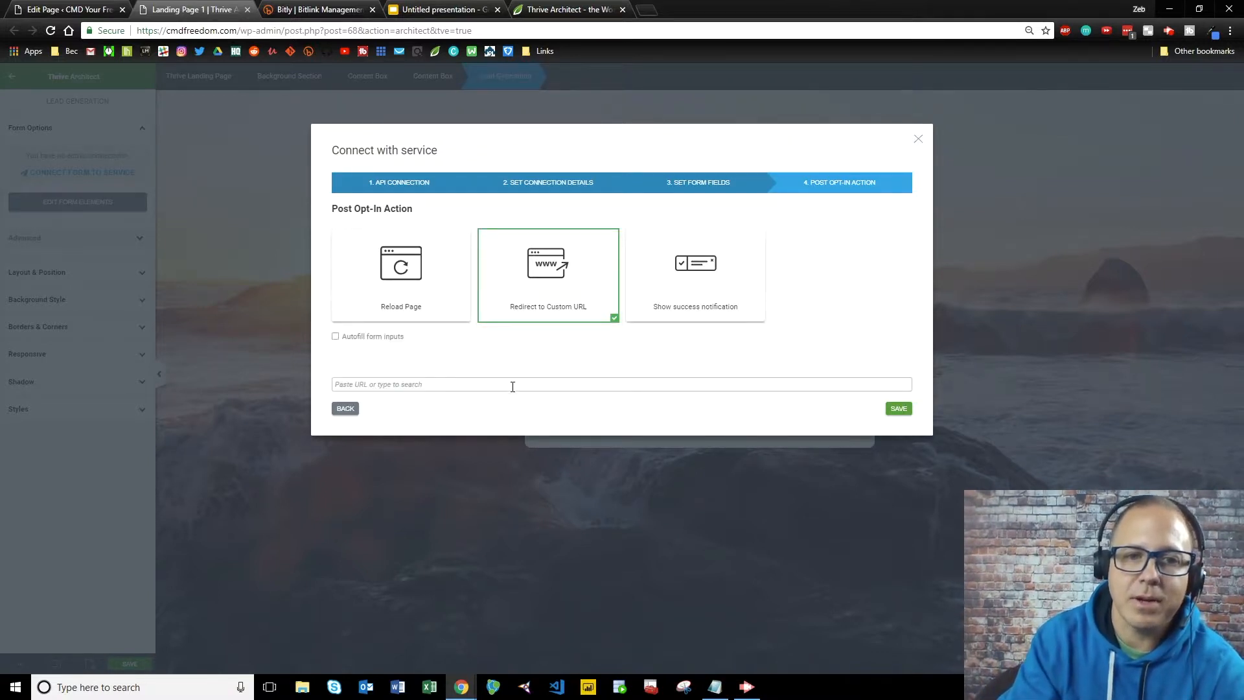
{"action": "left_click", "coordinate": [341, 14]}
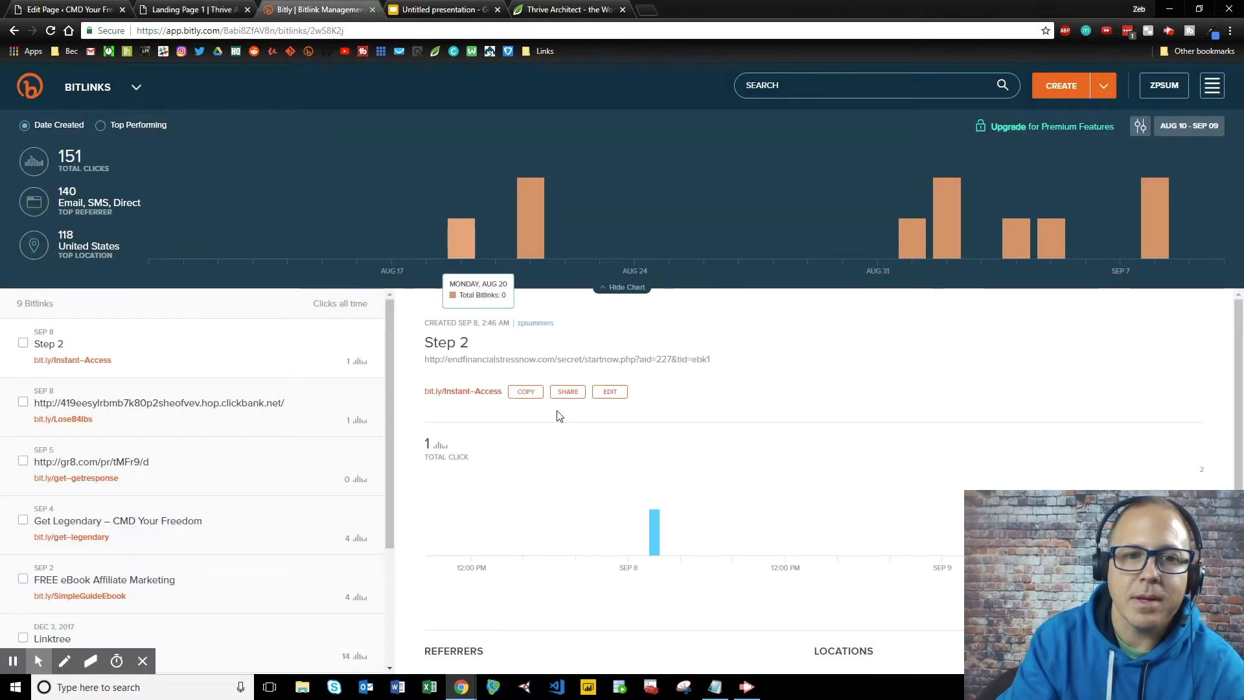
{"action": "left_click", "coordinate": [195, 9]}
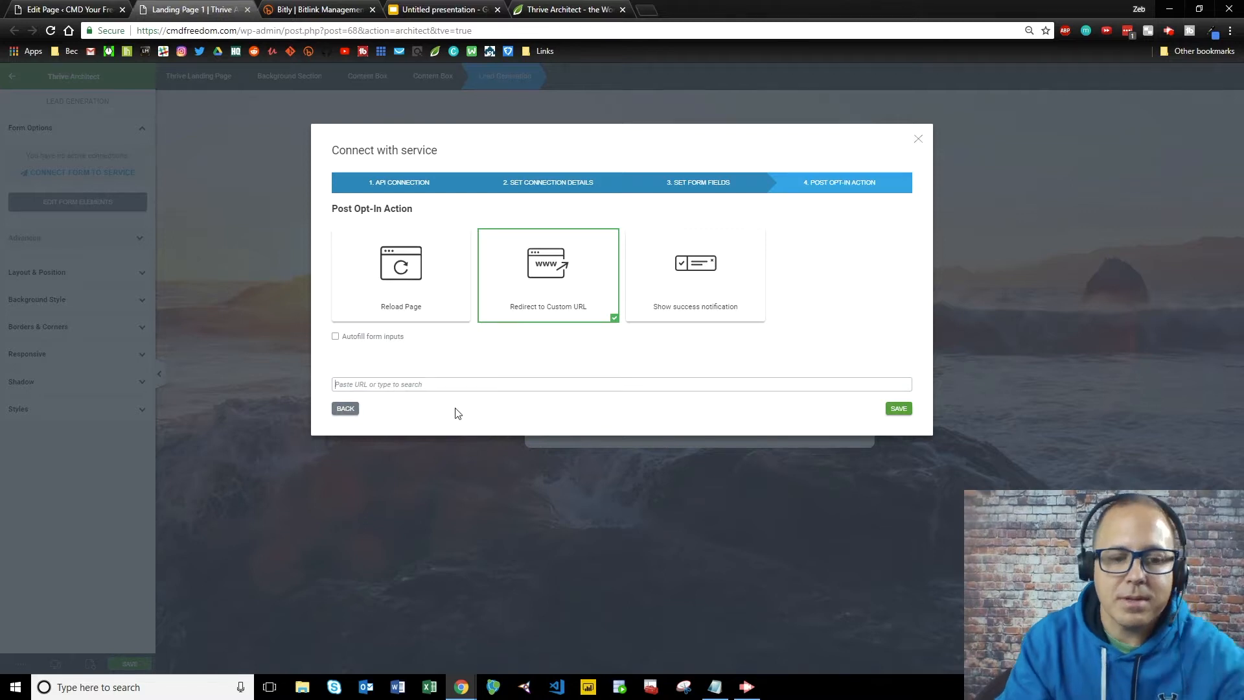
{"action": "type", "text": "http://bit.ly/Instant-Access"}
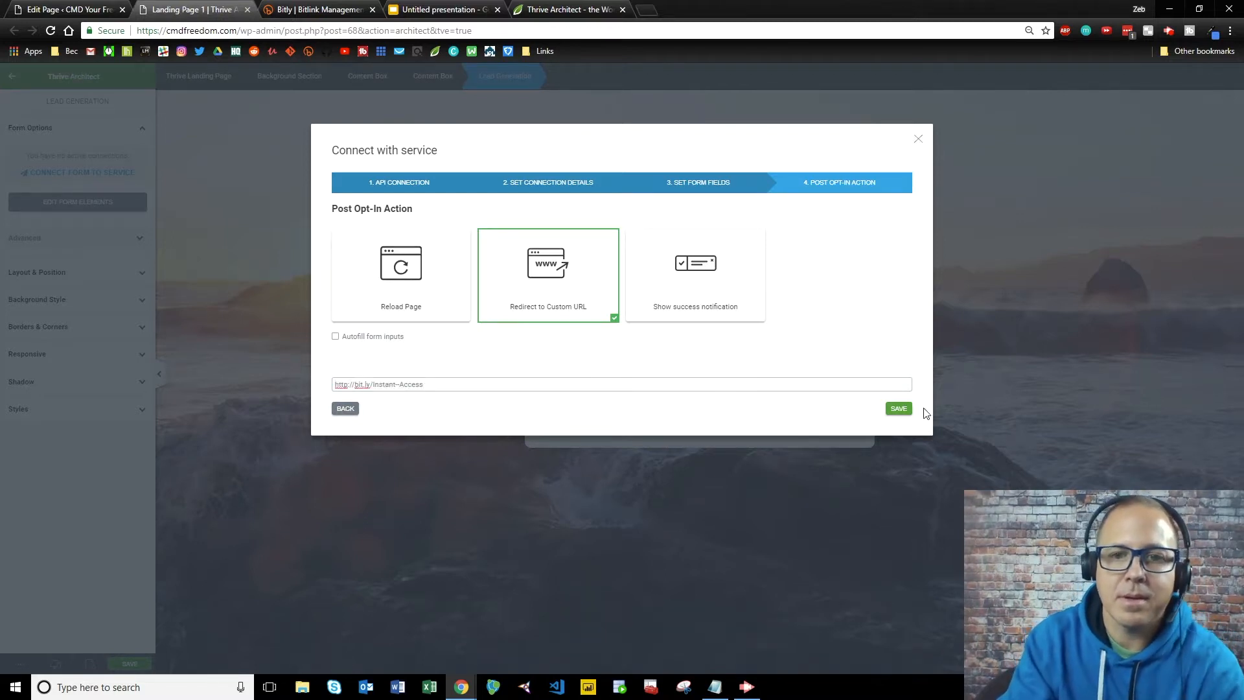
{"action": "left_click", "coordinate": [904, 412]}
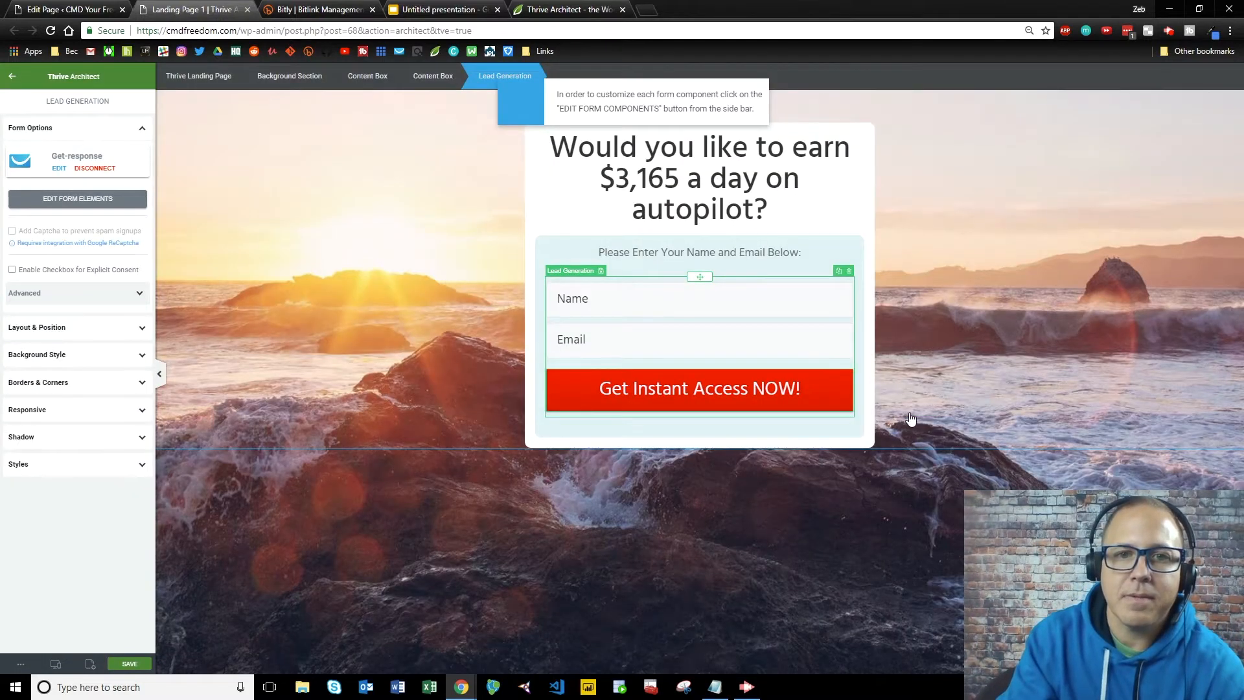
Change the form's content box background from pale blue to light grey #c8d4d7 and save the page.
{"action": "left_click", "coordinate": [400, 472]}
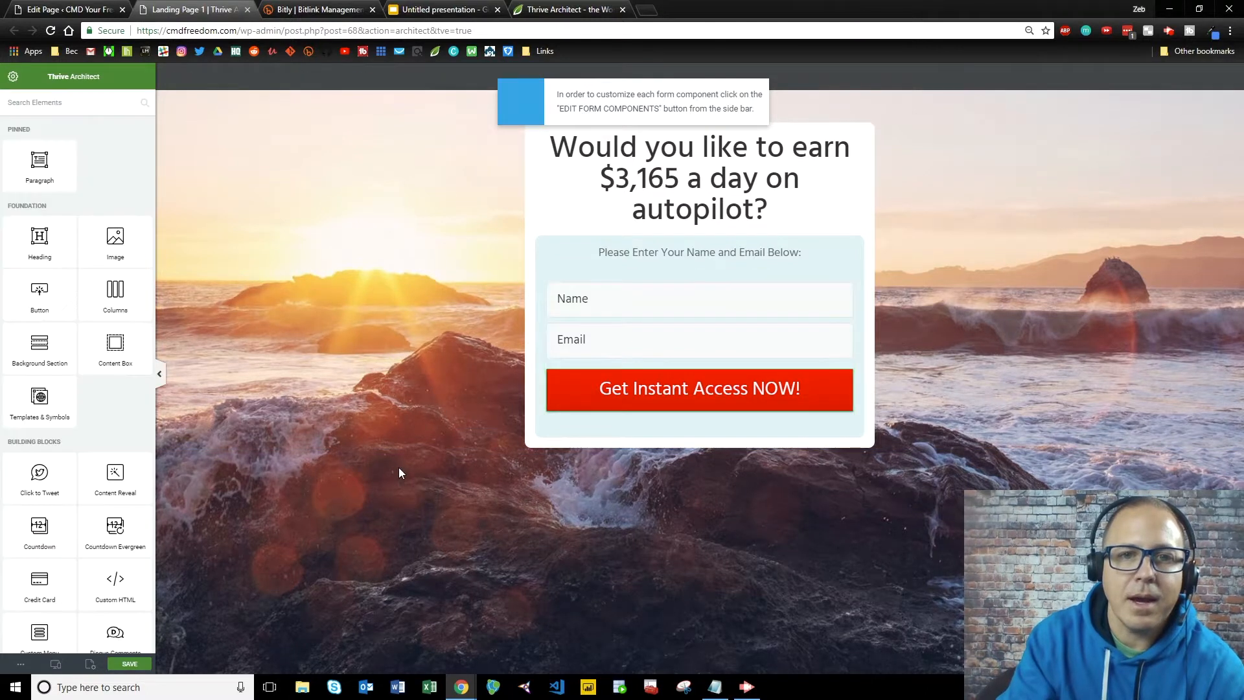
{"action": "left_click", "coordinate": [560, 267]}
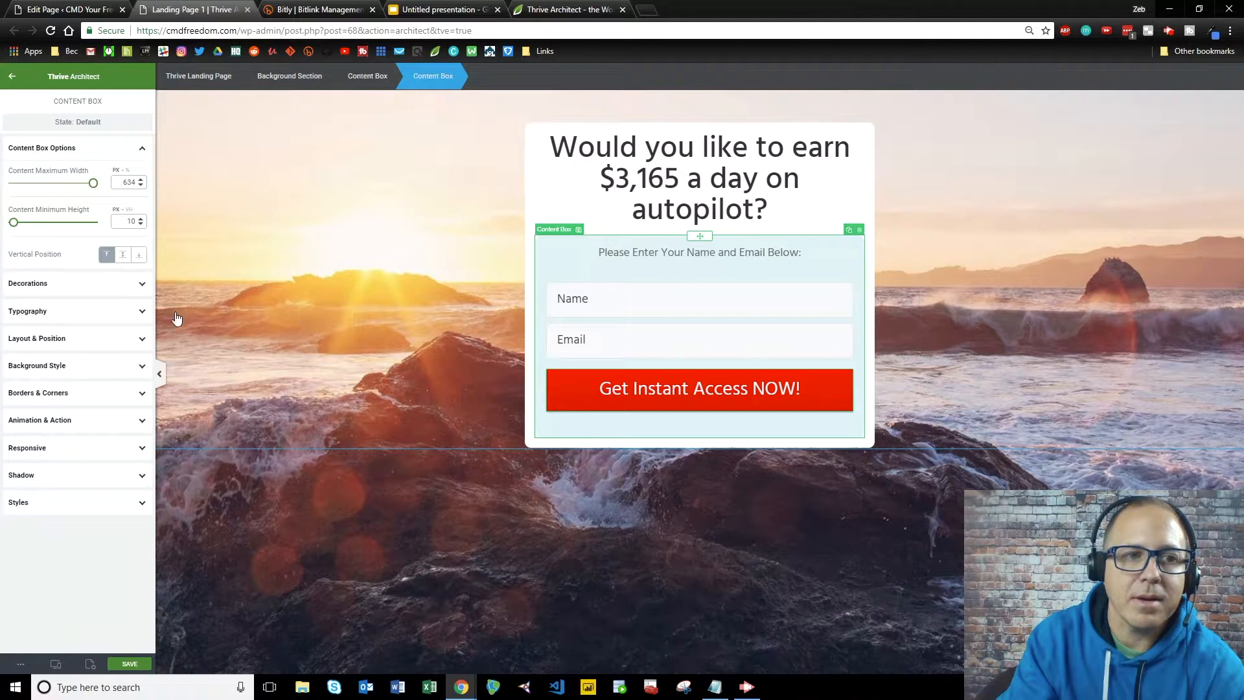
{"action": "left_click", "coordinate": [20, 285]}
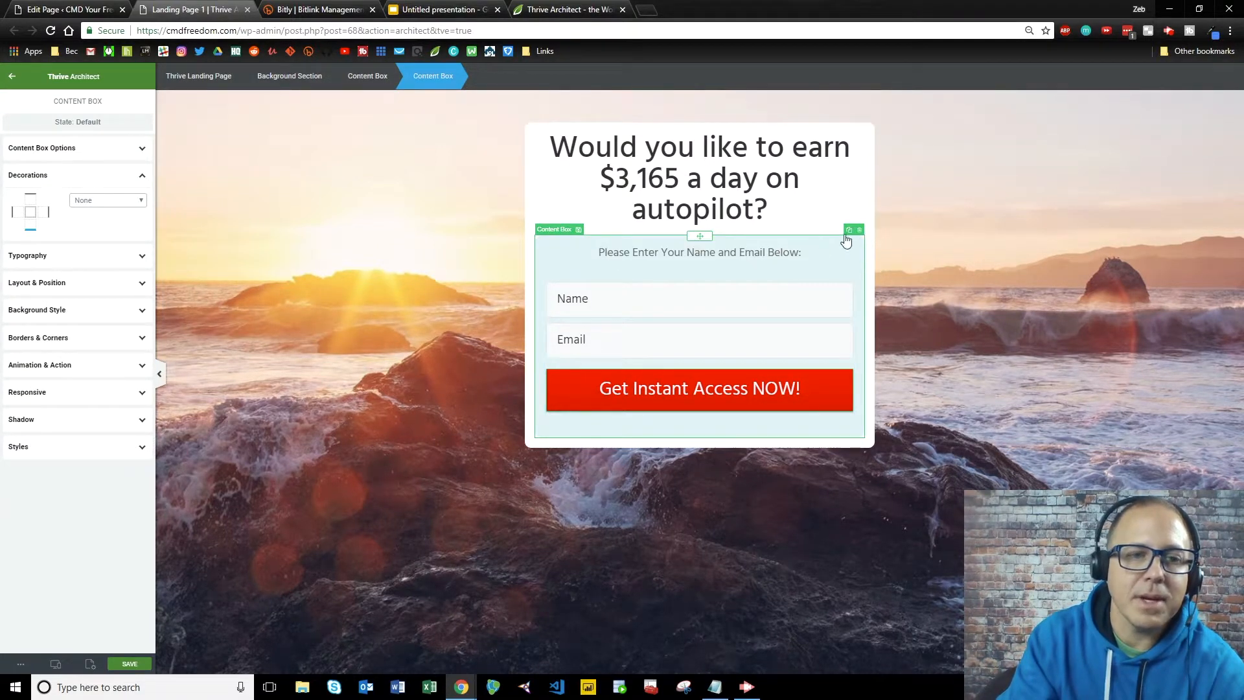
{"action": "left_click", "coordinate": [45, 312]}
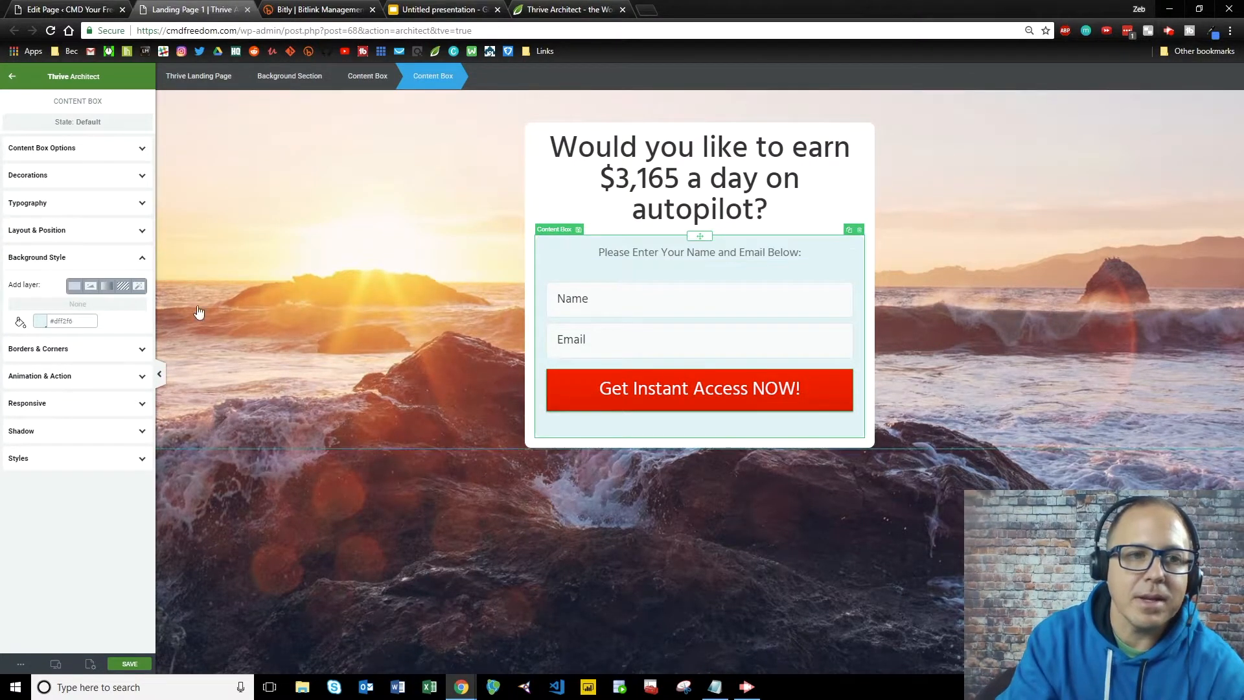
{"action": "left_click", "coordinate": [41, 324]}
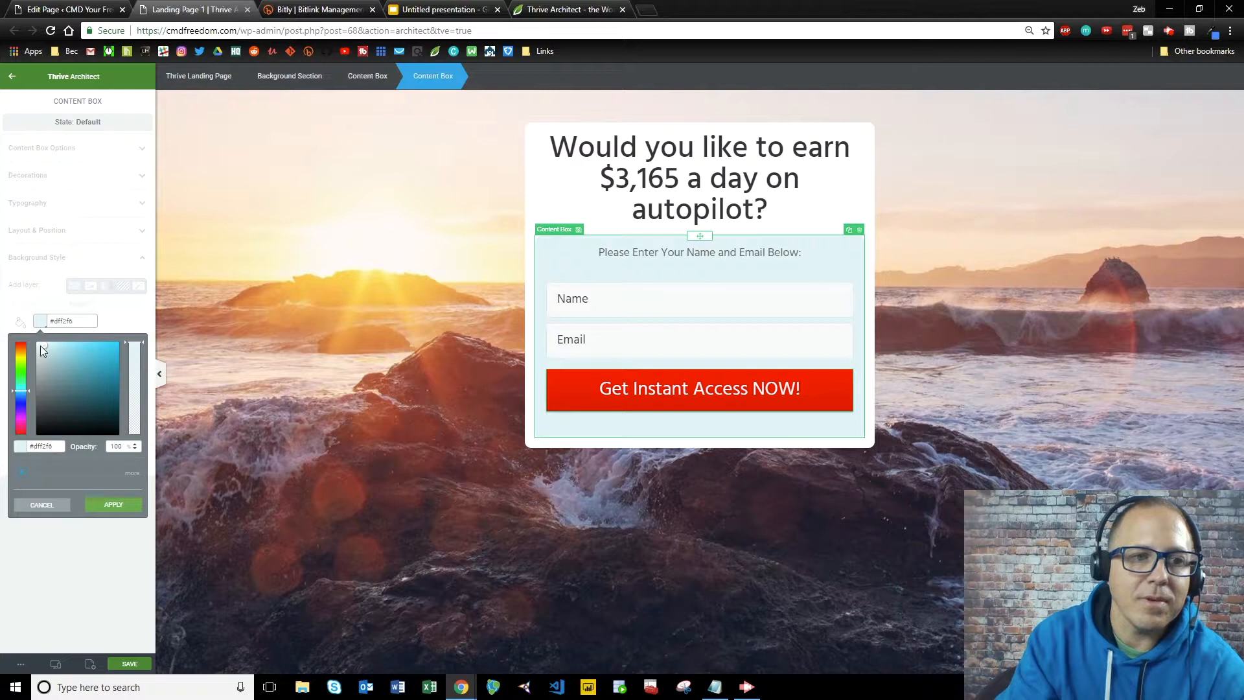
{"action": "left_click_drag", "start_coordinate": [44, 352], "coordinate": [44, 369]}
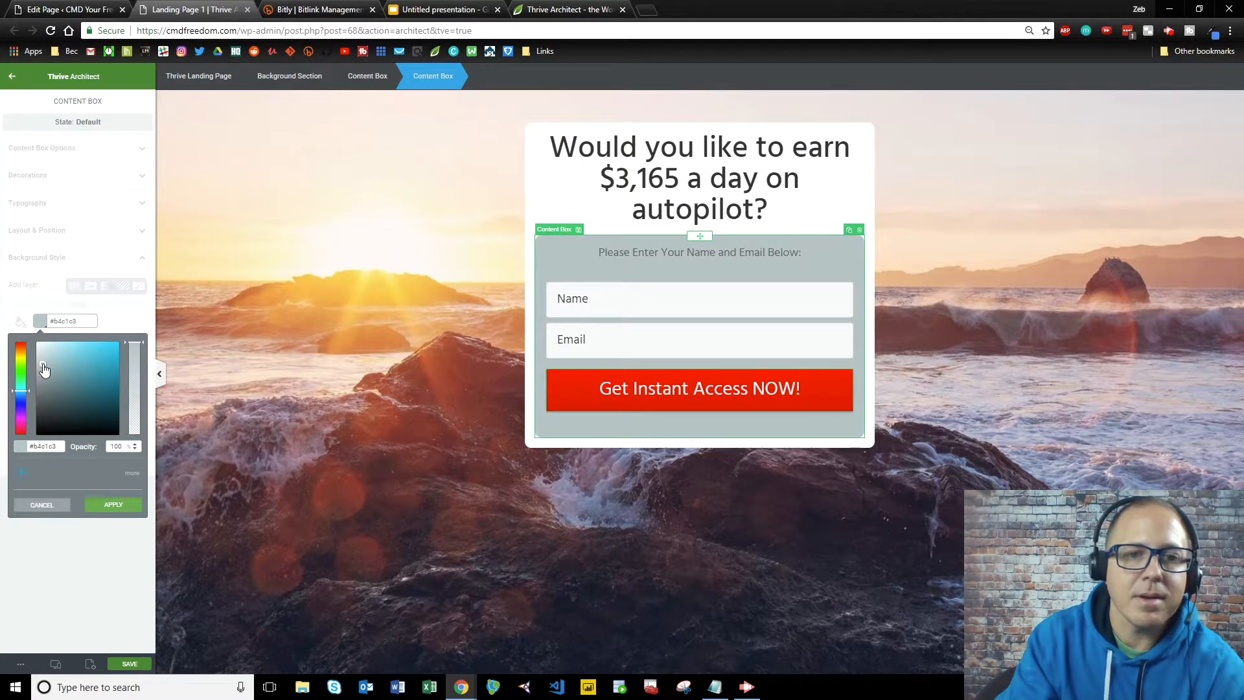
{"action": "left_click_drag", "start_coordinate": [44, 369], "coordinate": [37, 346]}
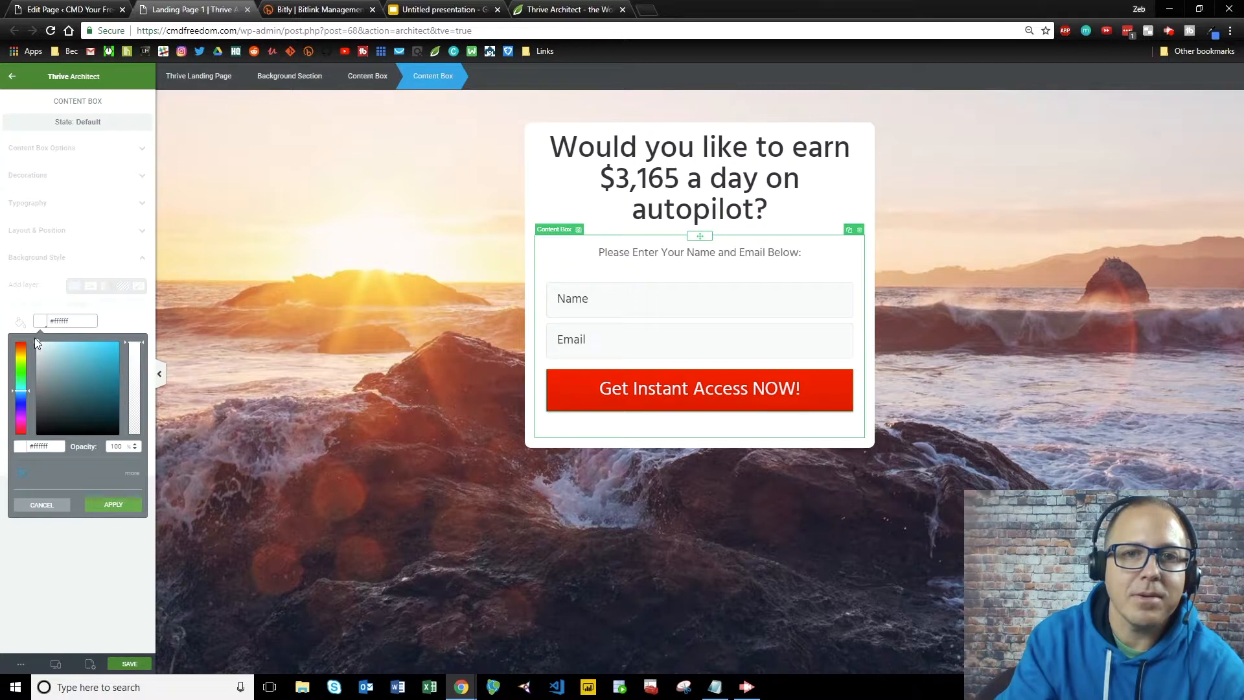
{"action": "left_click_drag", "start_coordinate": [36, 341], "coordinate": [44, 362]}
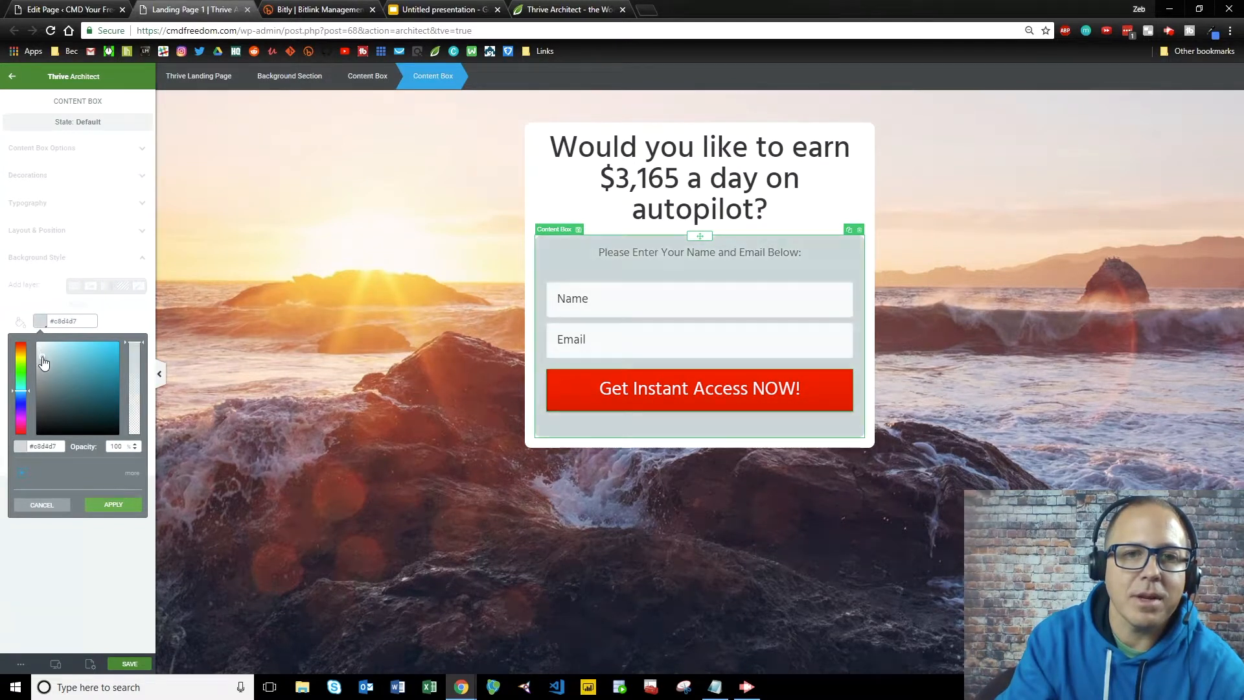
{"action": "left_click", "coordinate": [350, 348]}
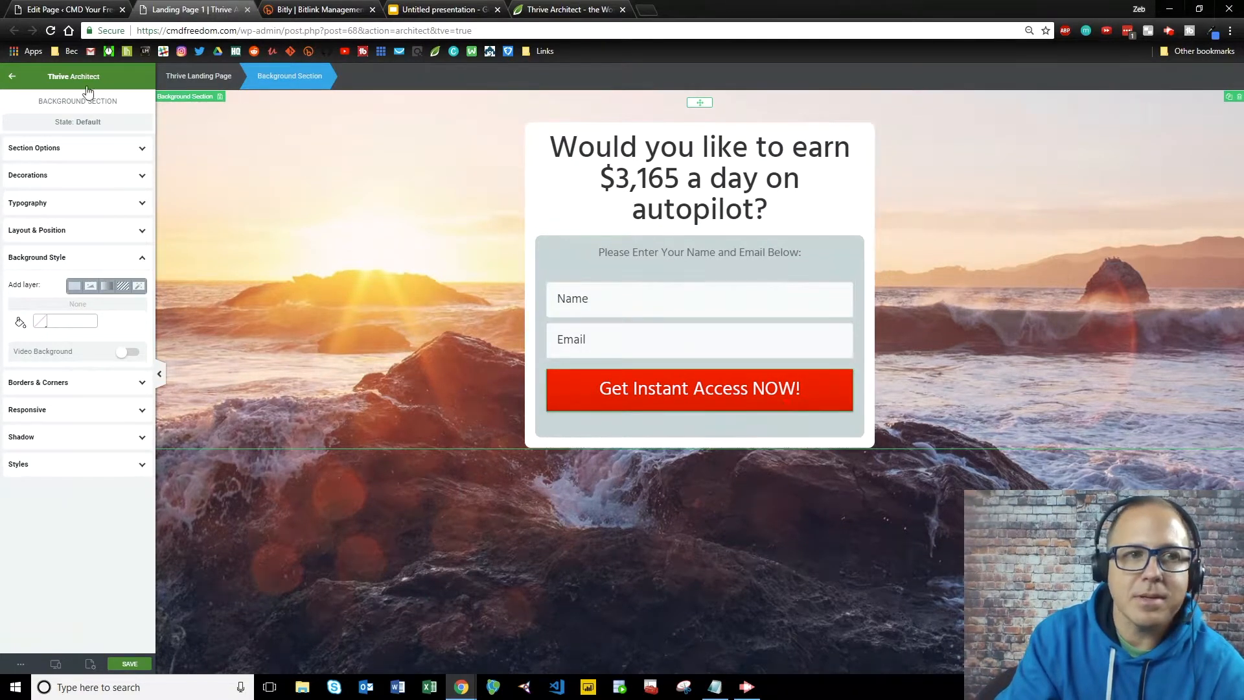
{"action": "left_click", "coordinate": [13, 77]}
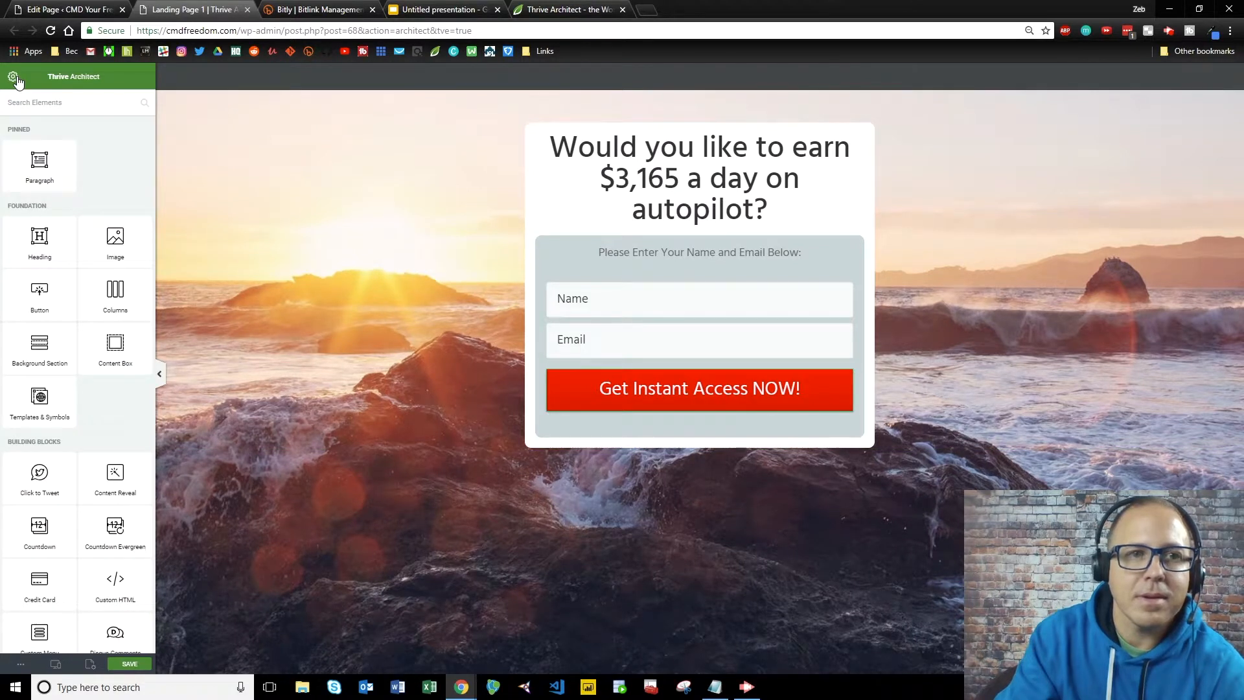
{"action": "left_click", "coordinate": [129, 664]}
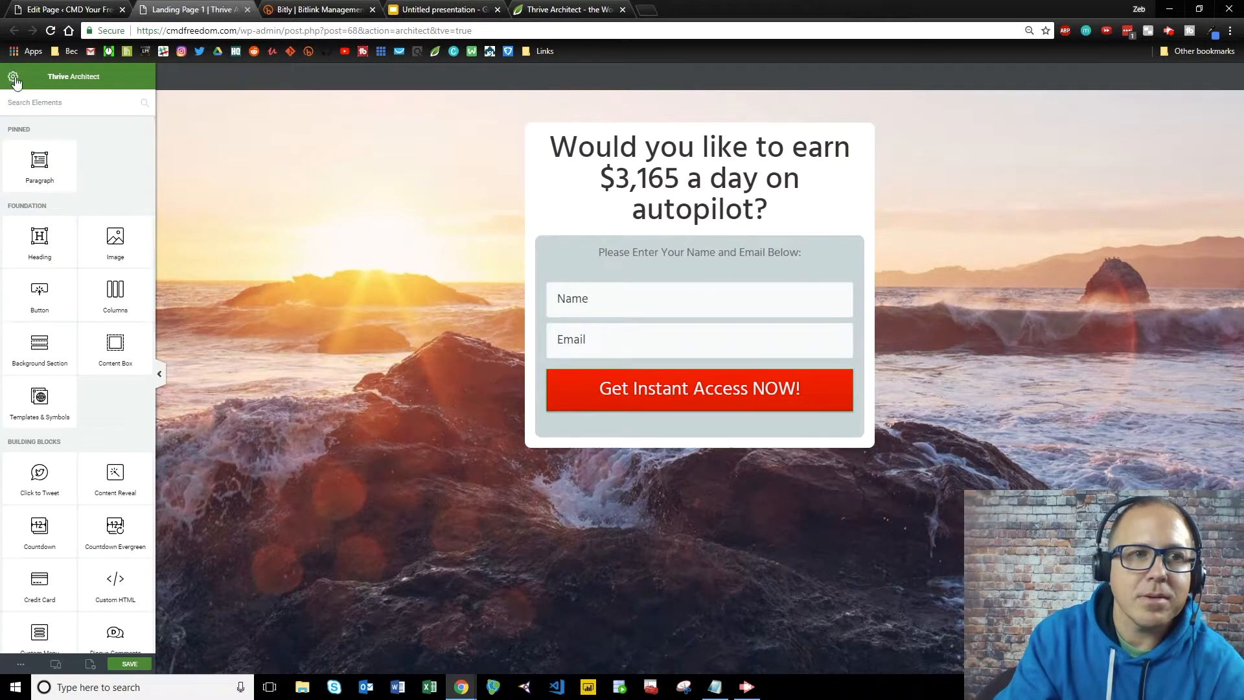
Preview Landing Page 1 from the WordPress All Pages list.
{"action": "left_click", "coordinate": [71, 11]}
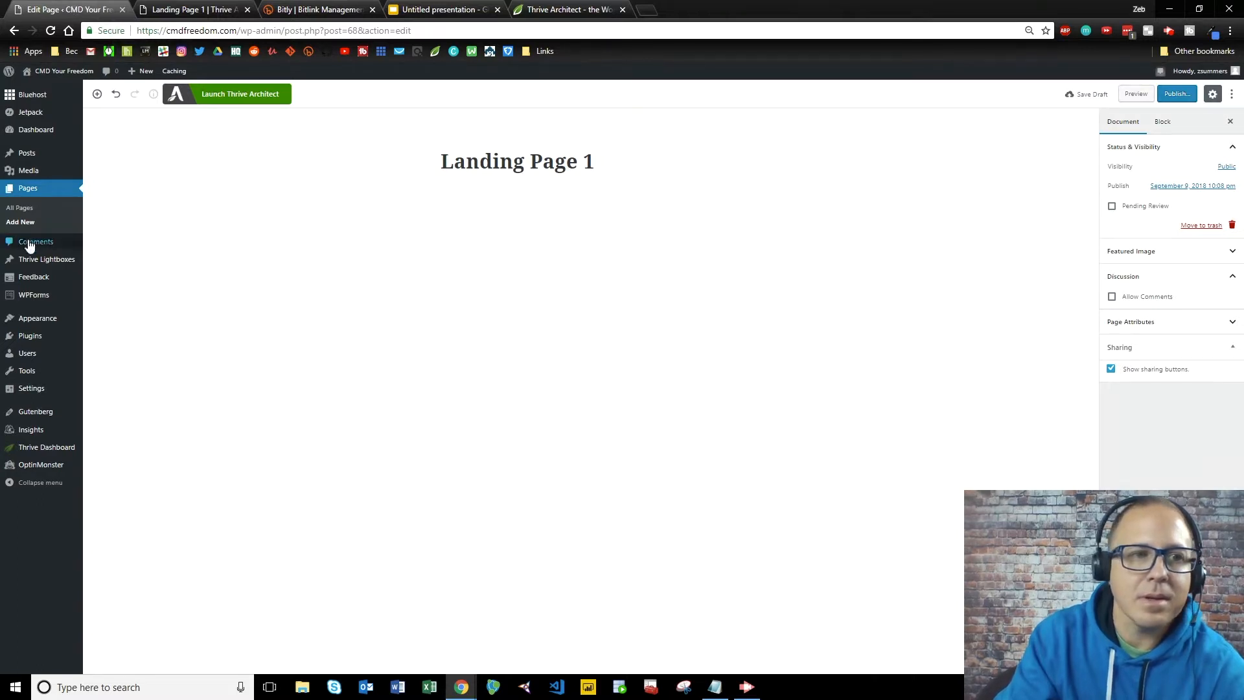
{"action": "left_click", "coordinate": [18, 215]}
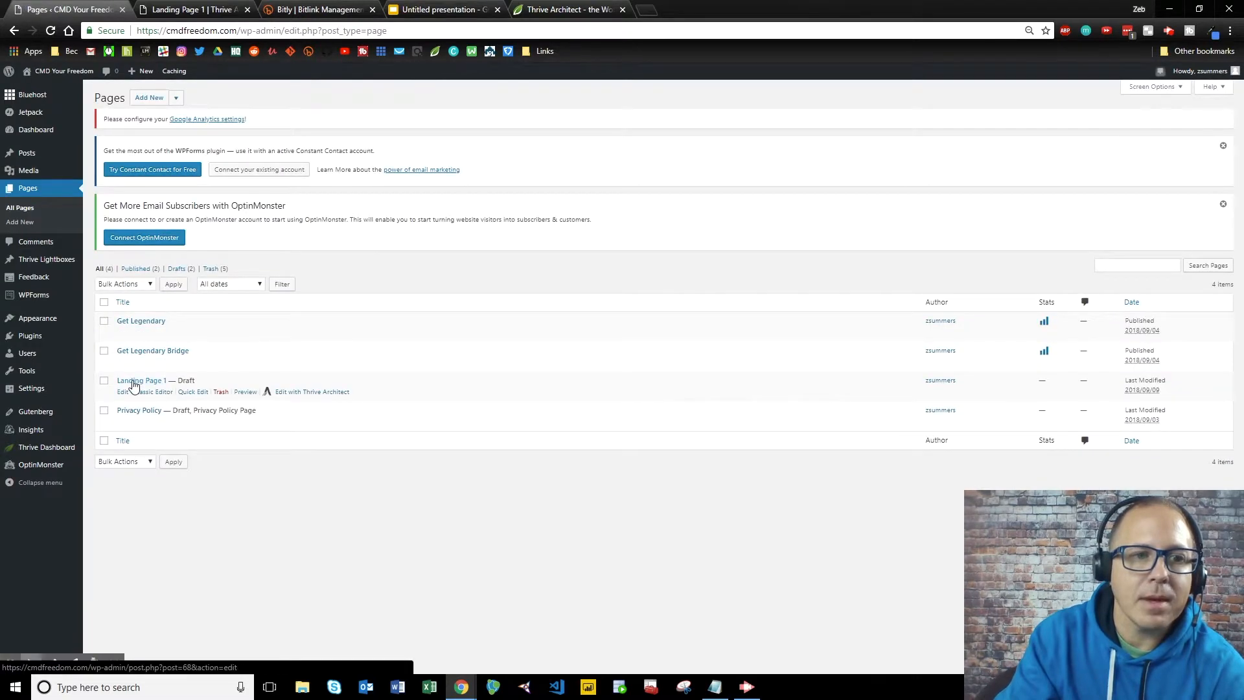
{"action": "left_click", "coordinate": [245, 392]}
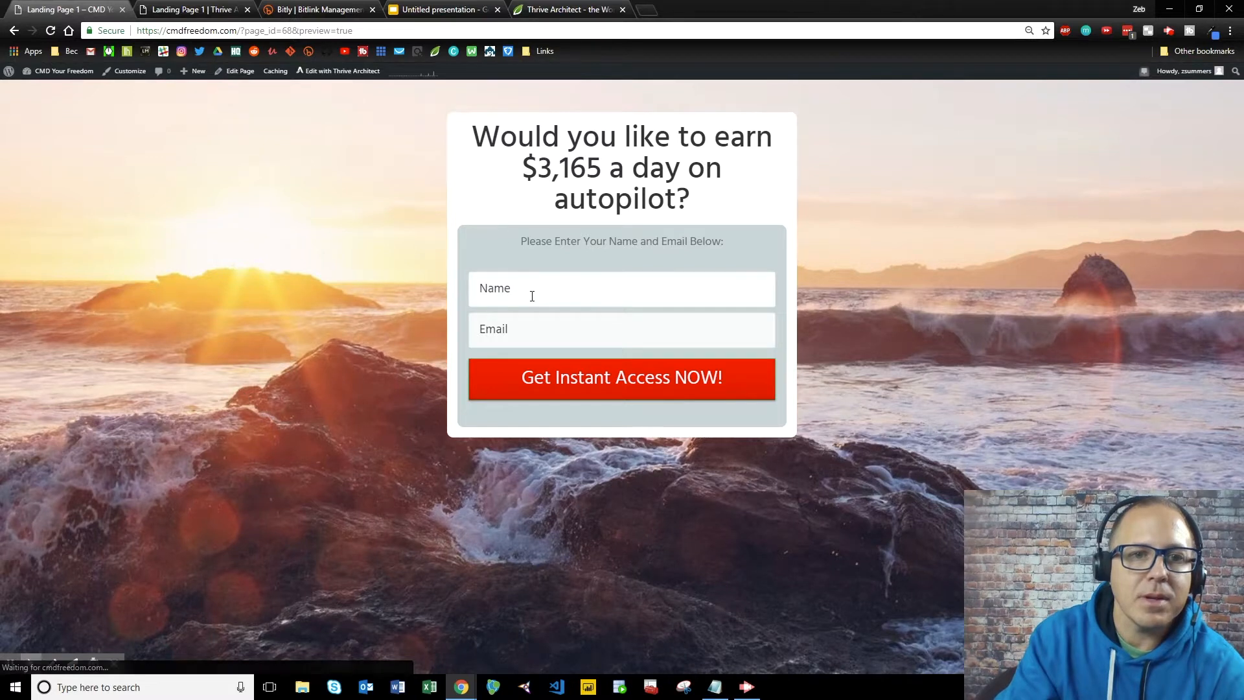
Fill the form with a test name and e-mail address and submit it with Get Instant Access NOW!
{"action": "left_click", "coordinate": [532, 296]}
{"action": "type", "text": "ze"}
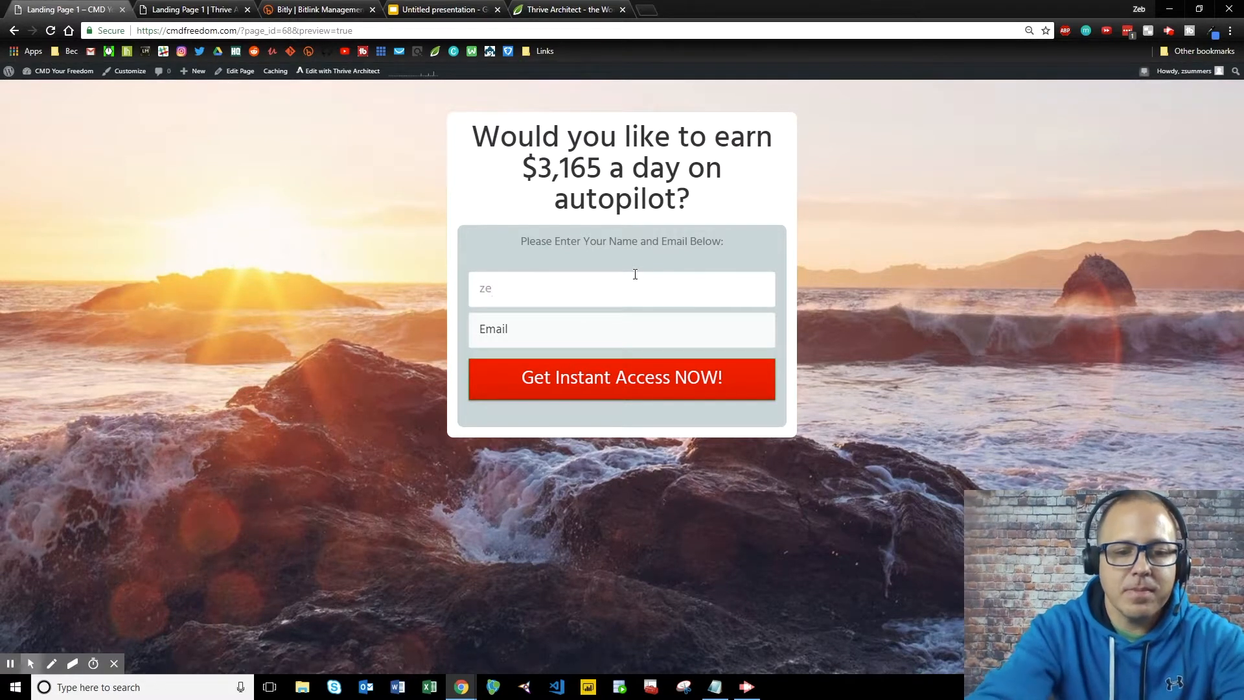
{"action": "type", "text": "b"}
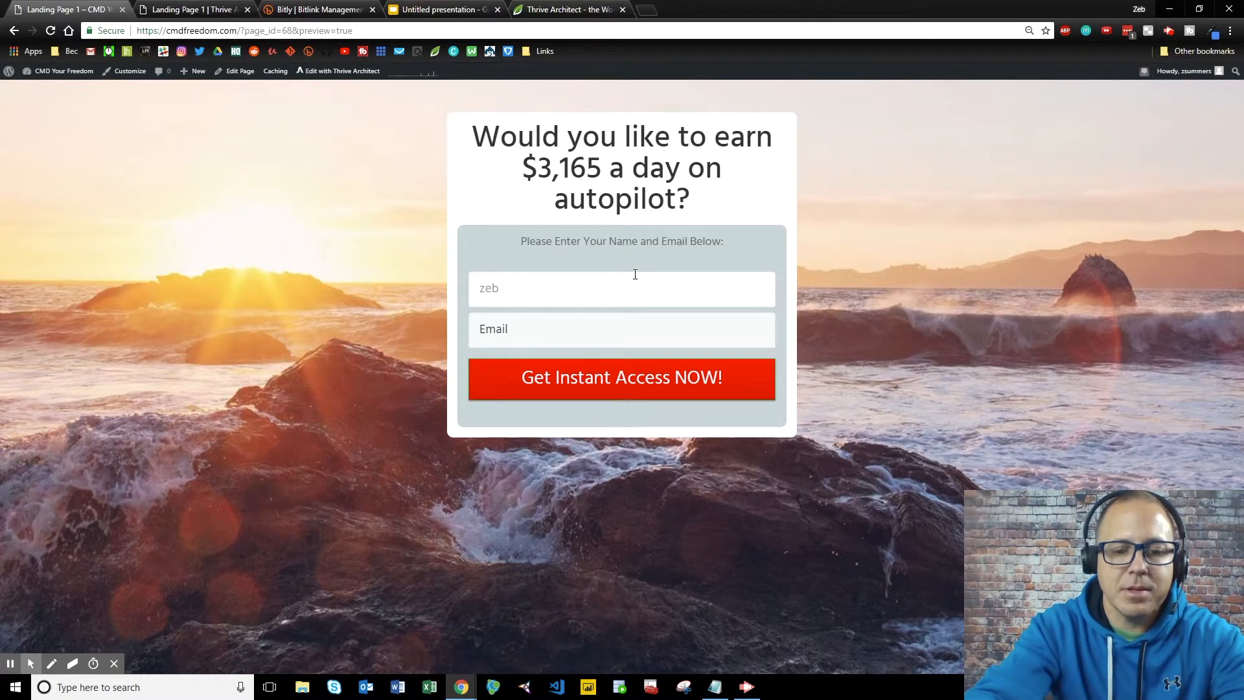
{"action": "key", "text": "Tab"}
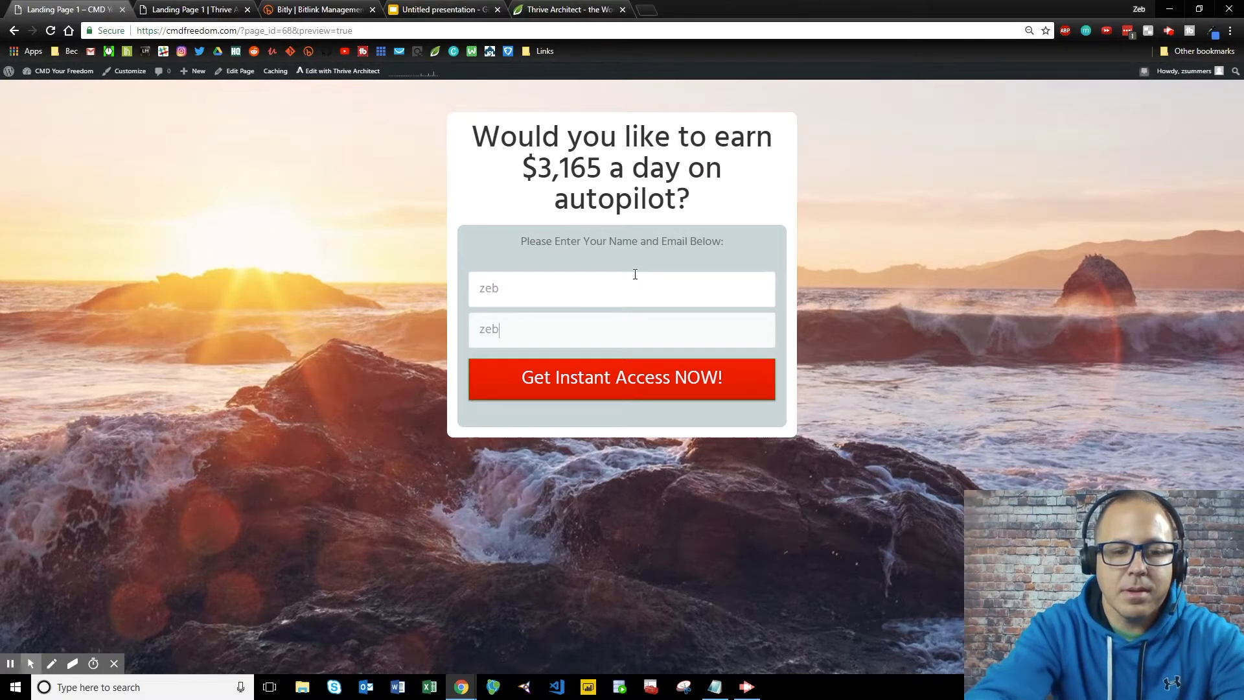
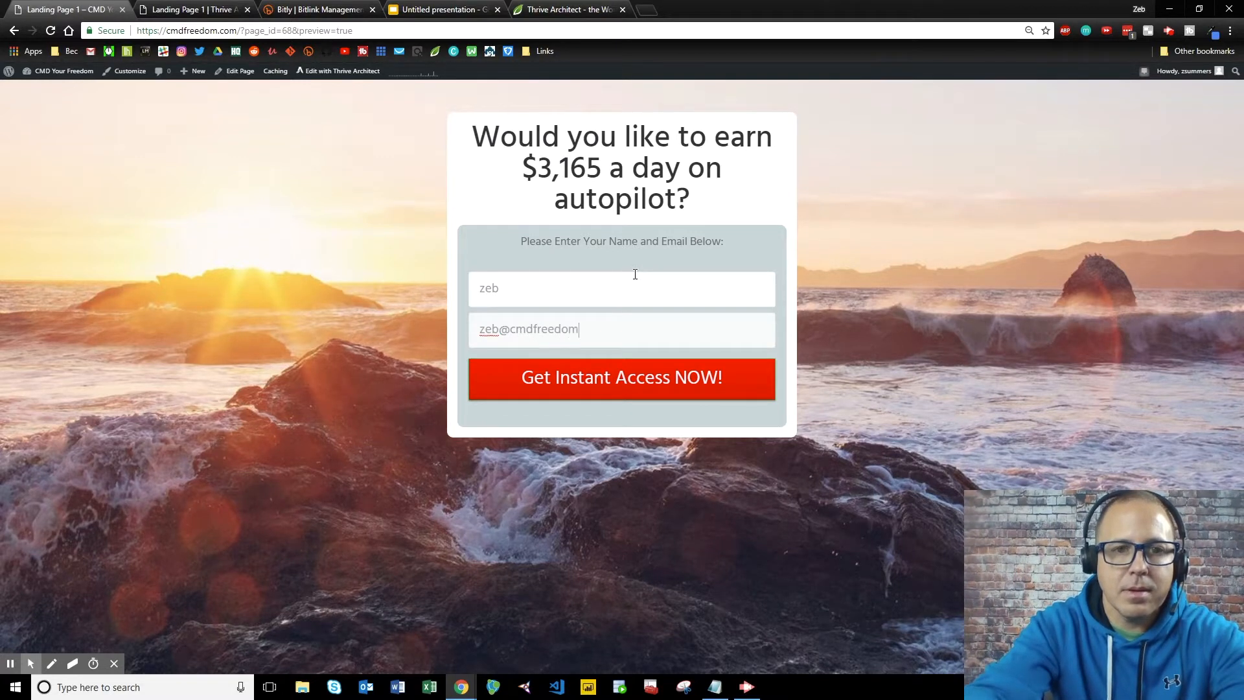
{"action": "left_click", "coordinate": [580, 403]}
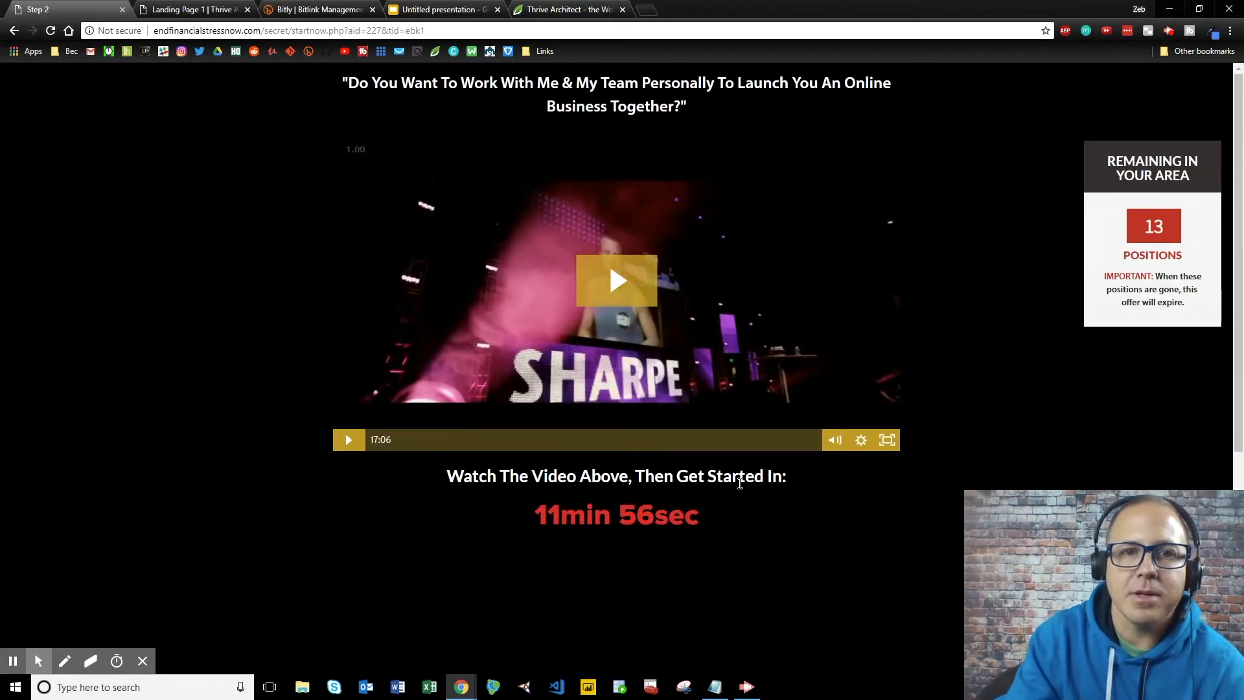
Go back from the Step 2 page, return to the Thrive Architect tab, and open a new browser tab.
{"action": "left_click", "coordinate": [14, 30]}
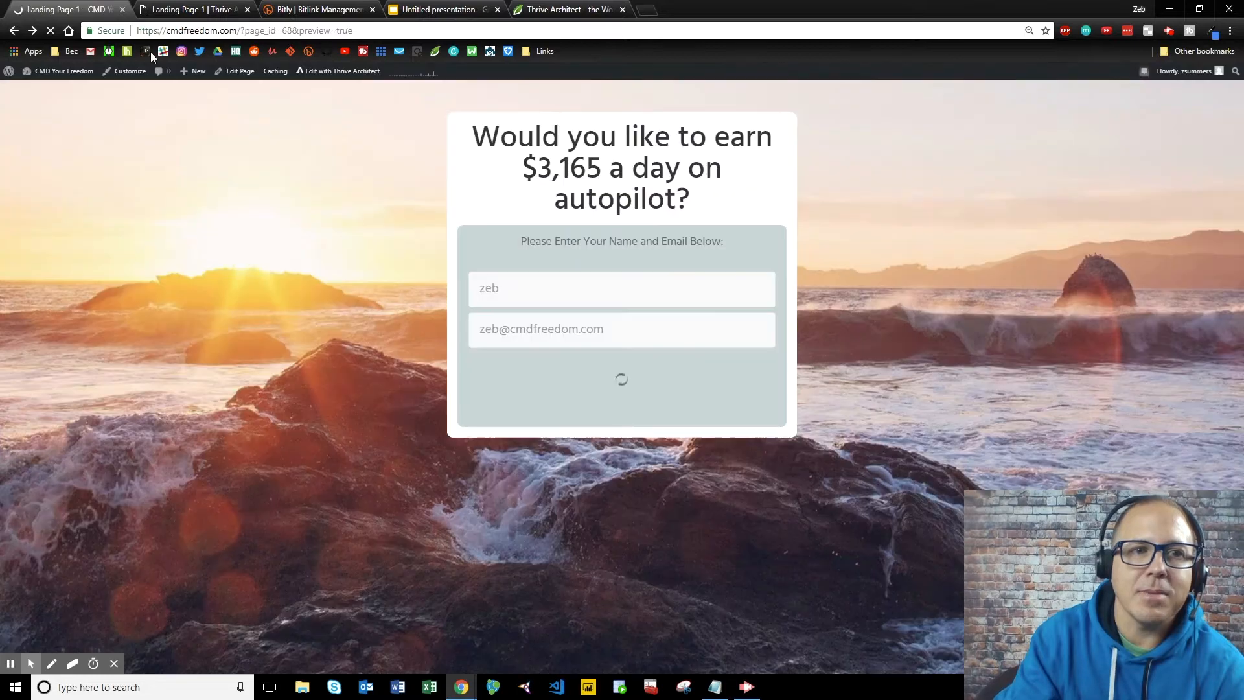
{"action": "left_click", "coordinate": [184, 9]}
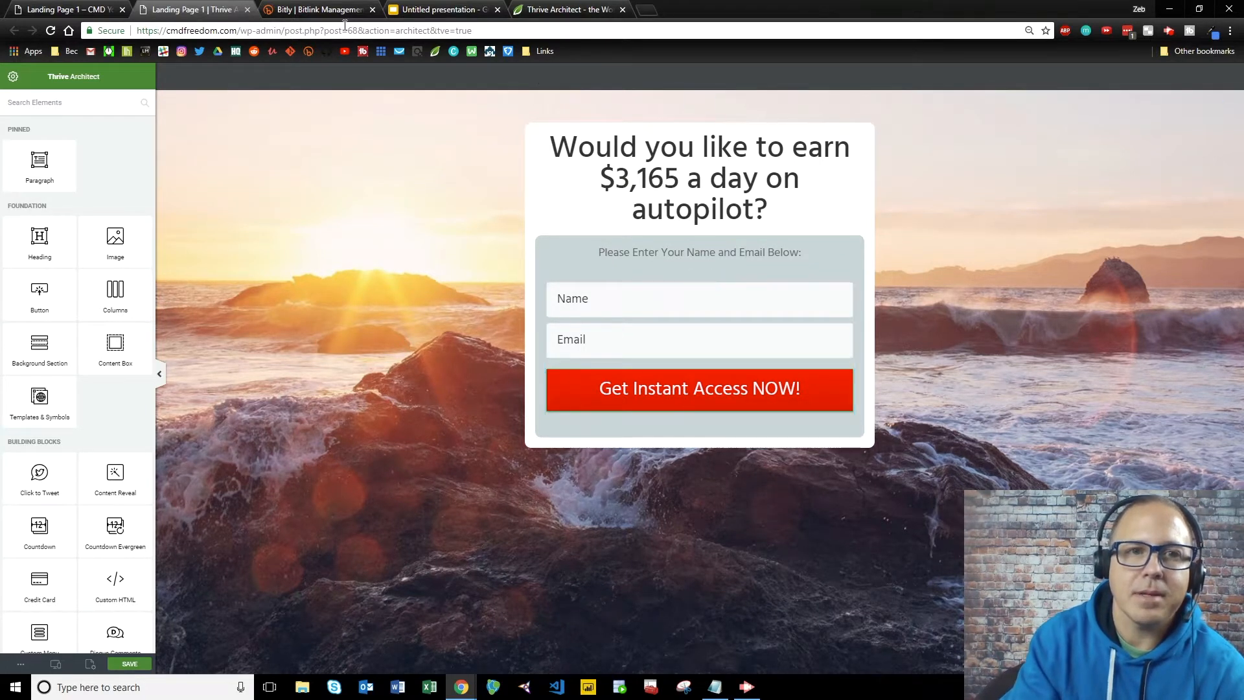
{"action": "left_click", "coordinate": [645, 10]}
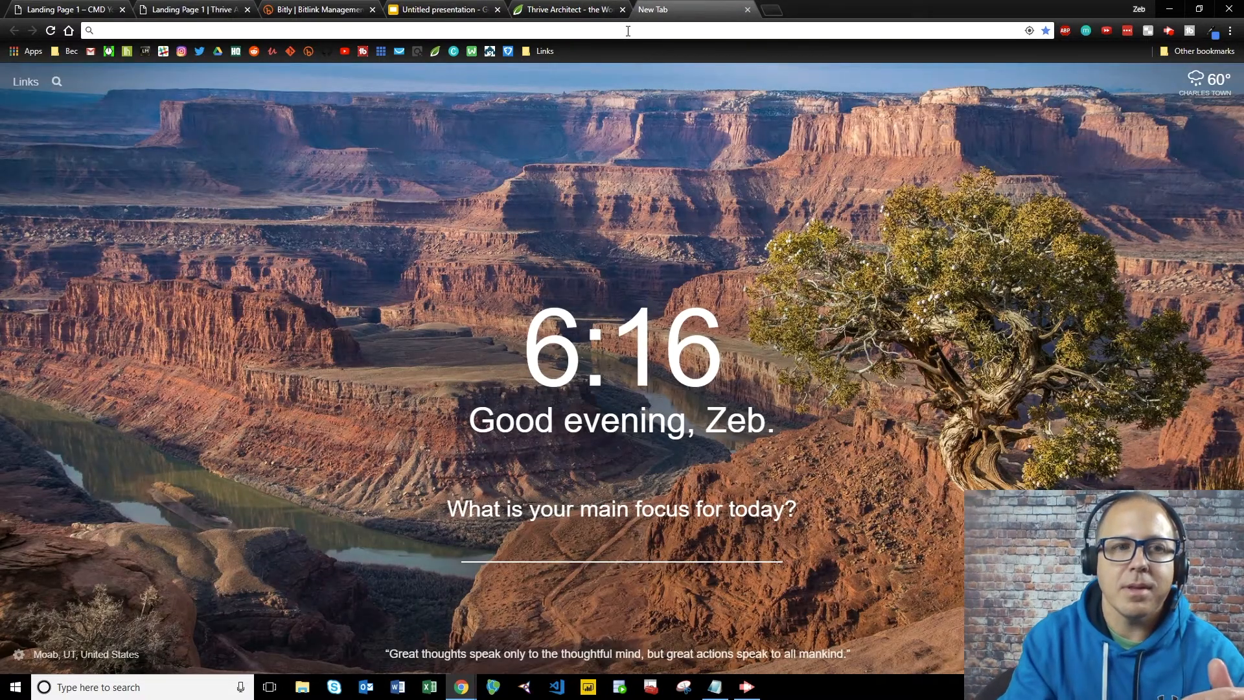
{"action": "type", "text": "ebook1.cmdfreedom.com"}
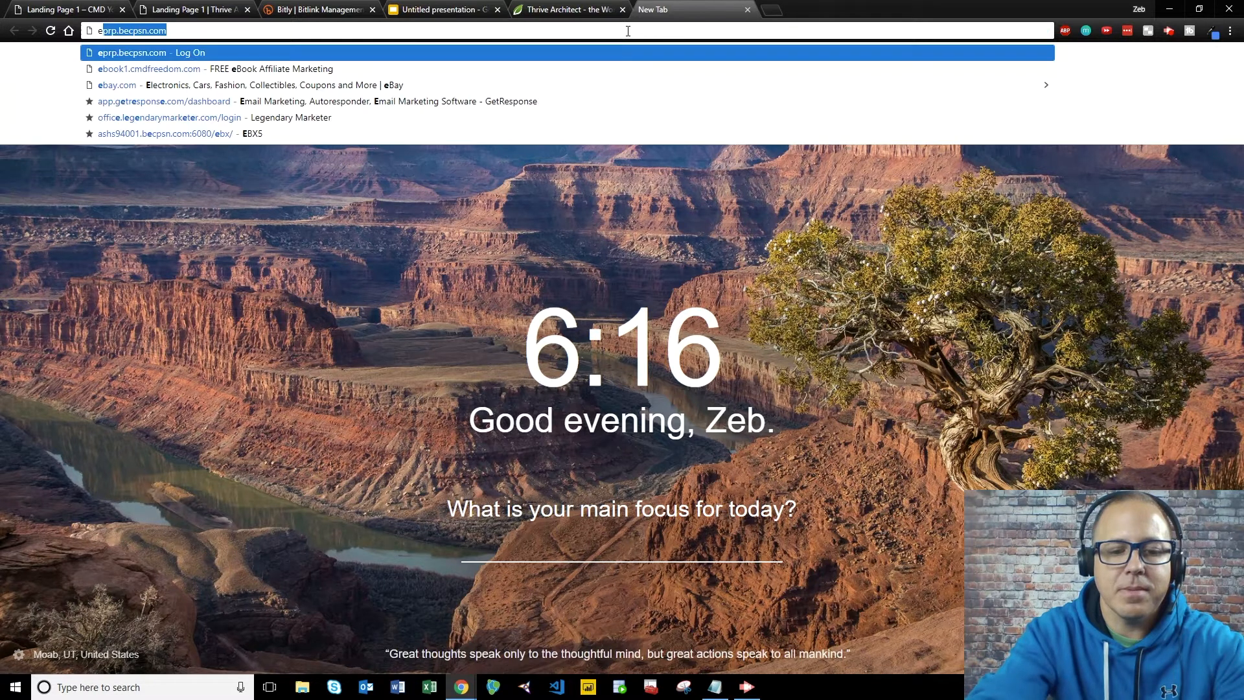
{"action": "key", "text": "Return"}
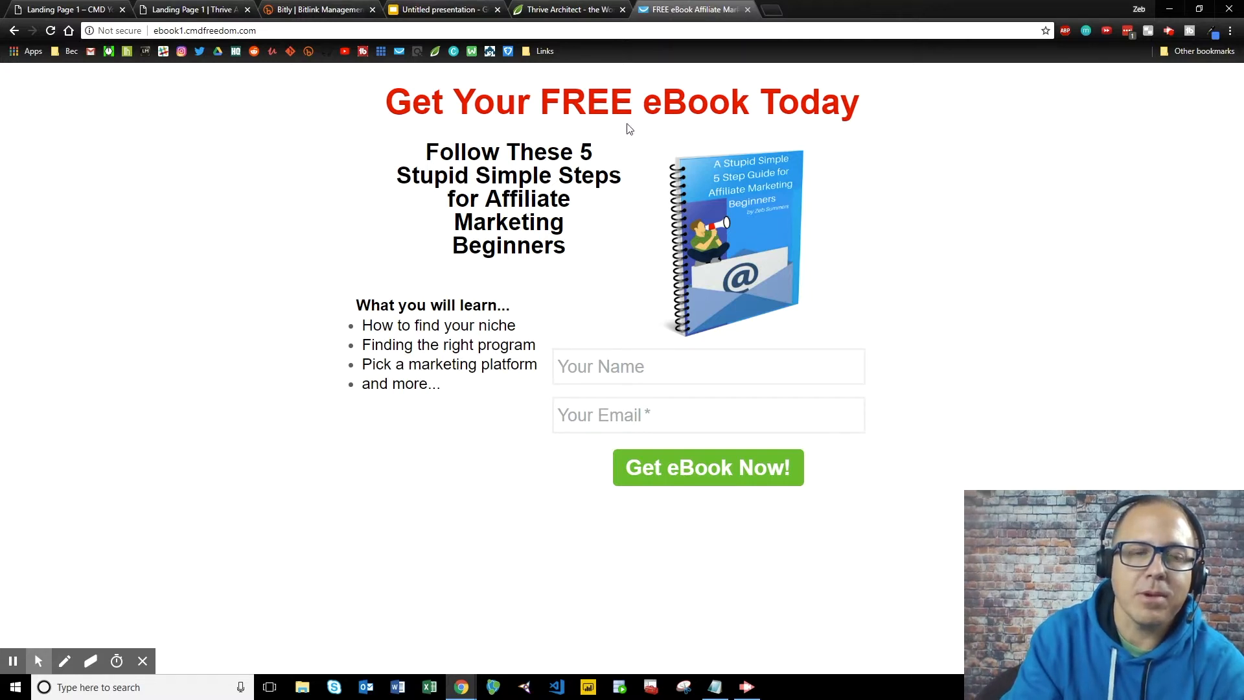
{"action": "left_click_drag", "start_coordinate": [184, 32], "coordinate": [146, 32]}
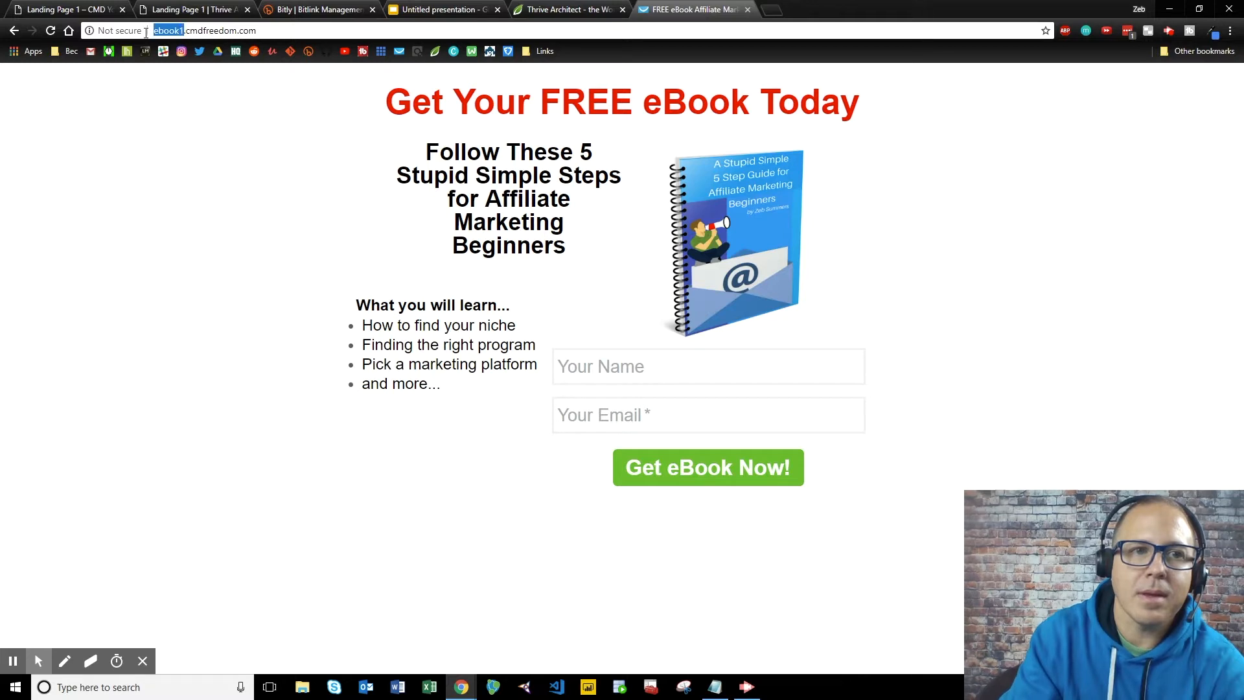
{"action": "left_click", "coordinate": [748, 10]}
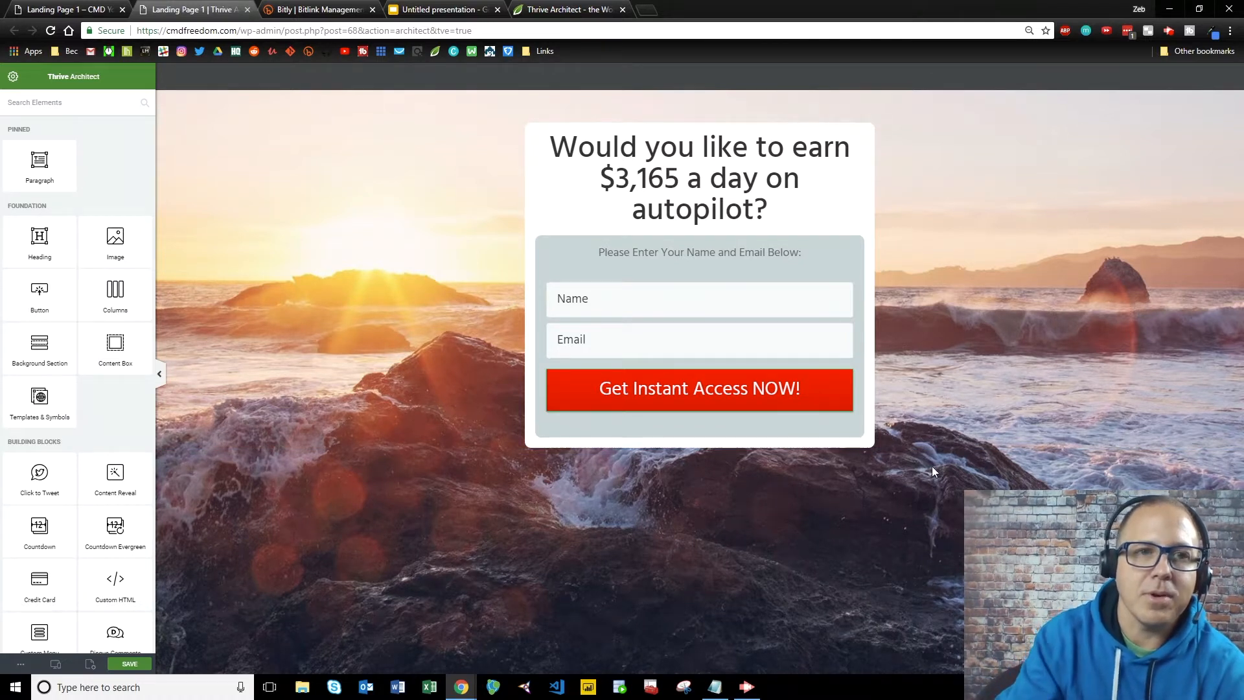
Go back from the Landing Page 1 preview to the WordPress Pages list.
{"action": "left_click", "coordinate": [65, 9]}
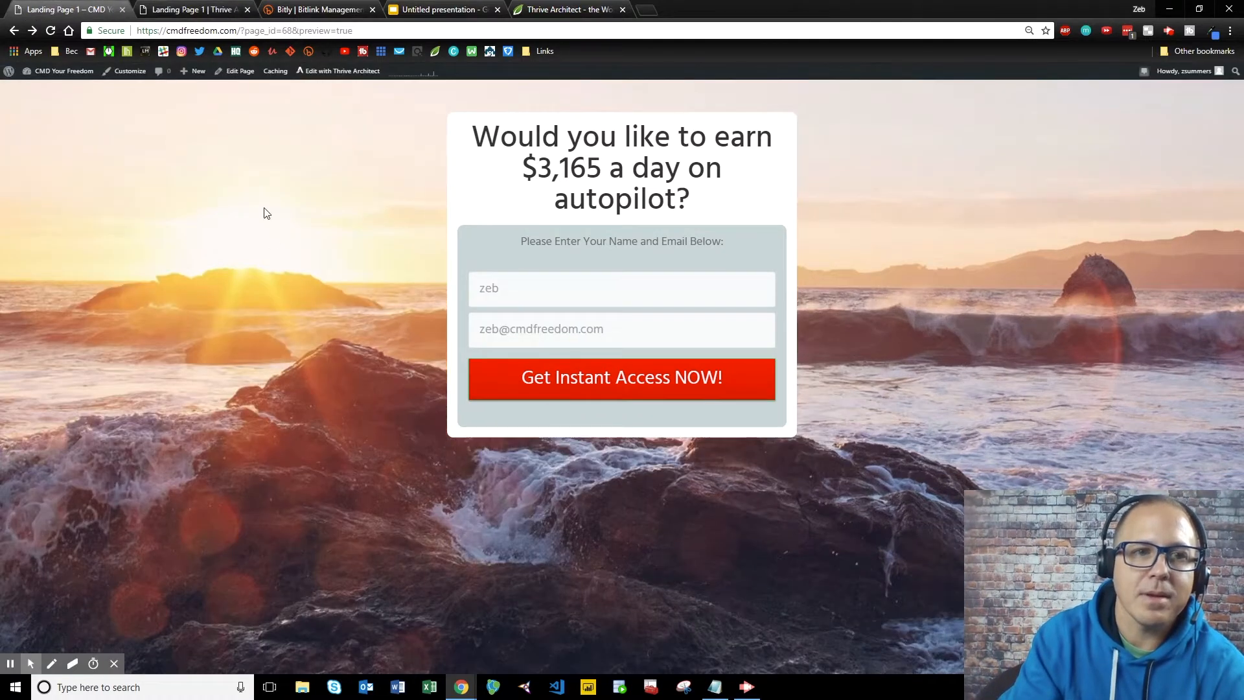
{"action": "left_click", "coordinate": [13, 32]}
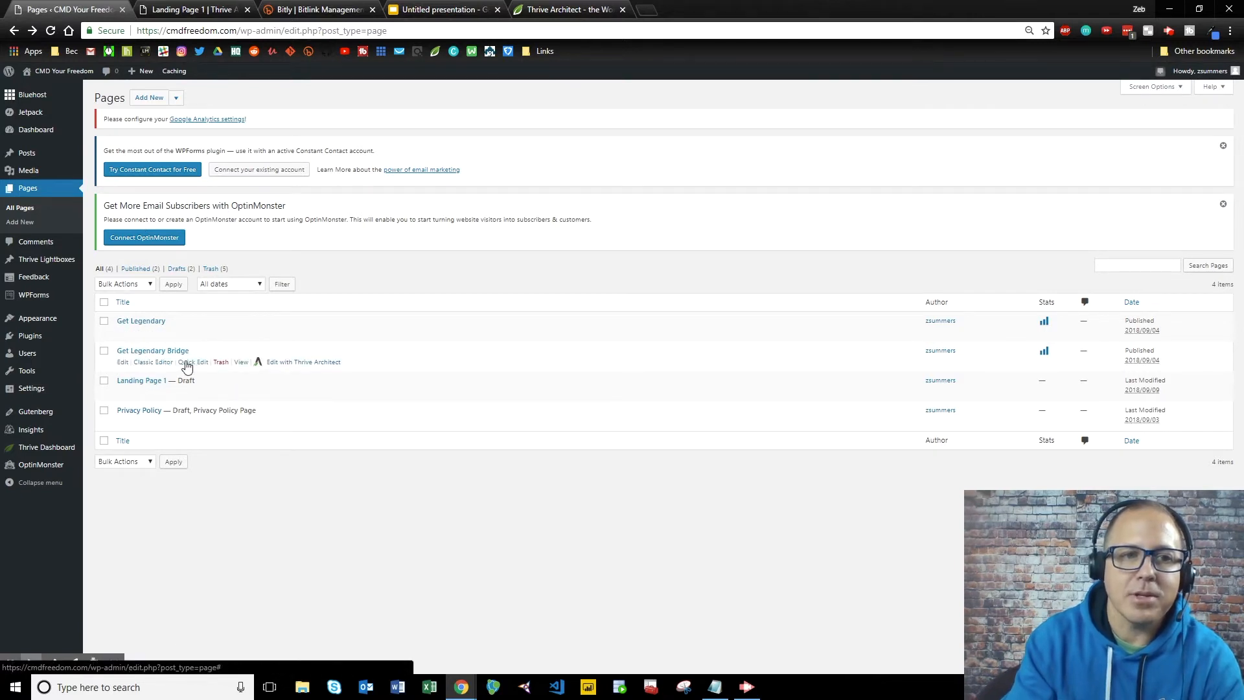
{"action": "left_click", "coordinate": [240, 364]}
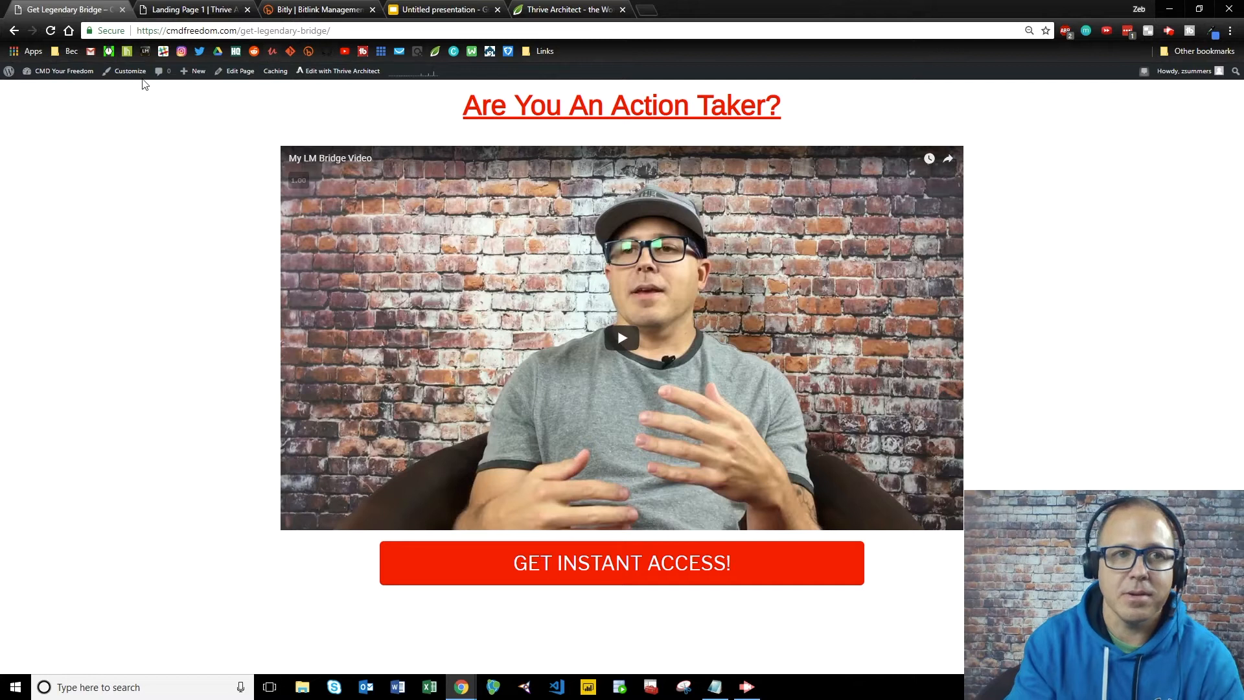
{"action": "left_click", "coordinate": [13, 31]}
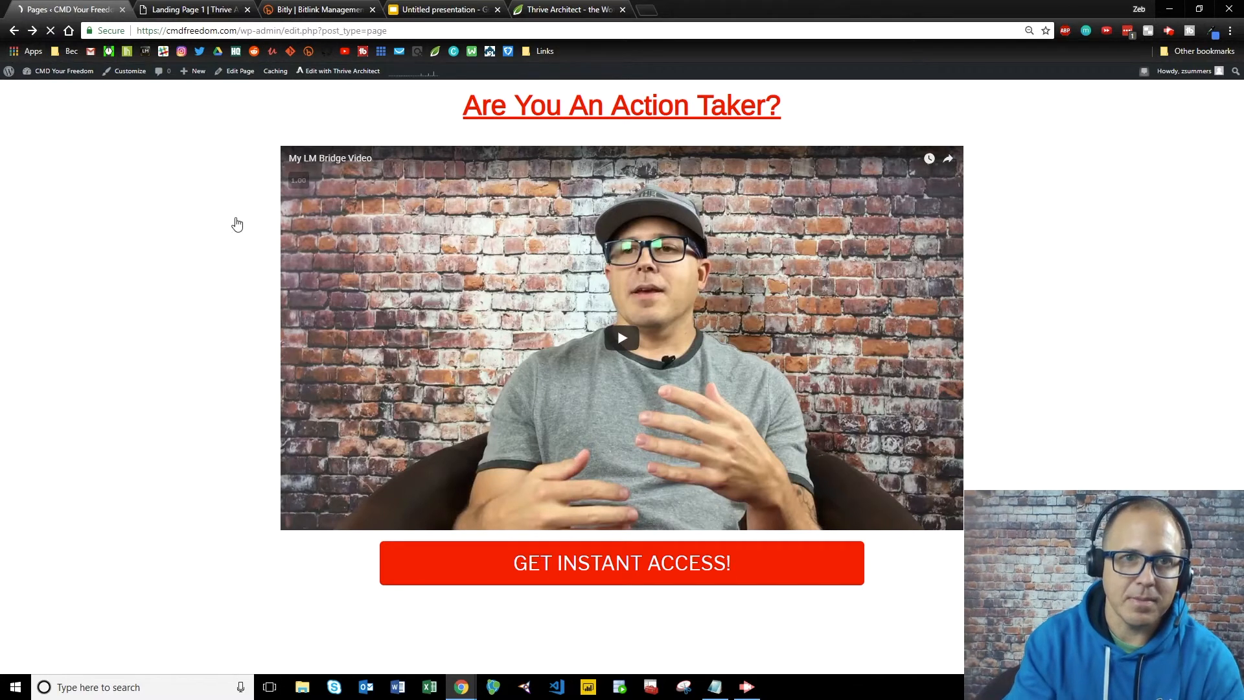